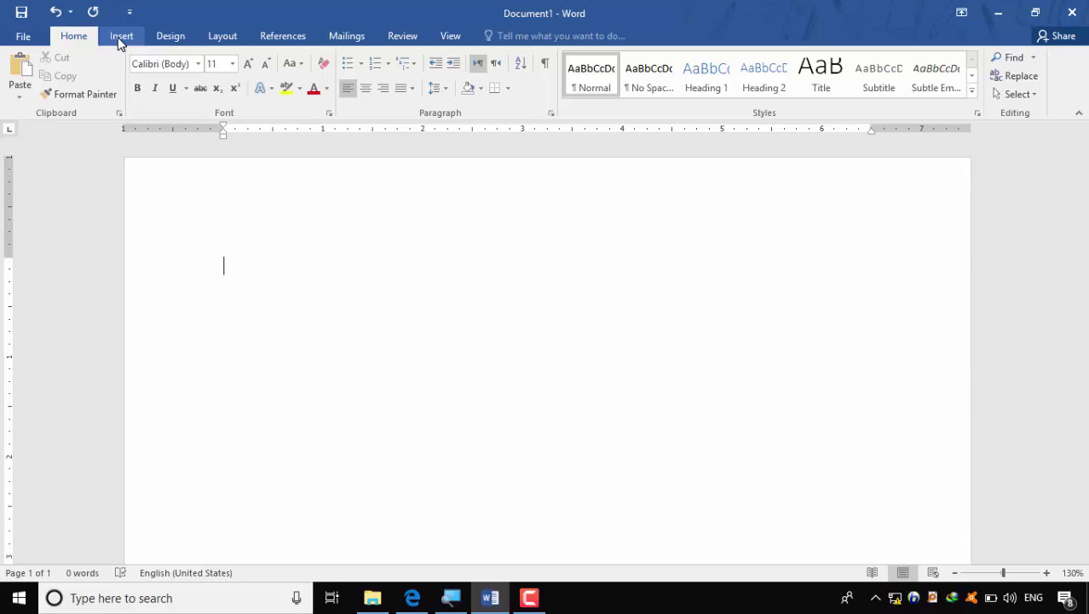
Open the Insert Chart dialog from the Insert tab, previewing the Clustered Column type
click(120, 39)
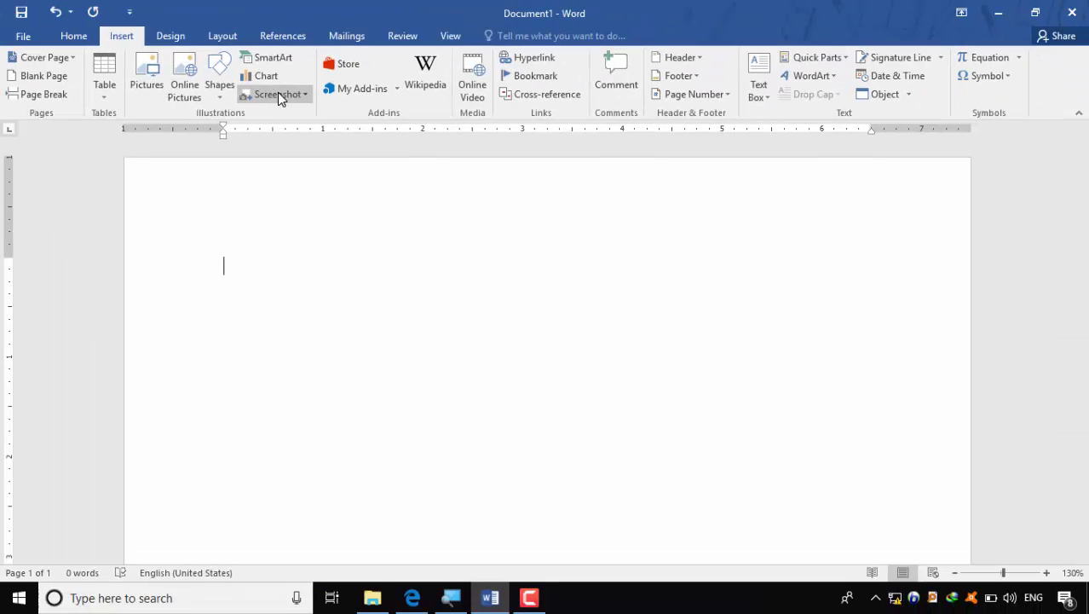
click(263, 79)
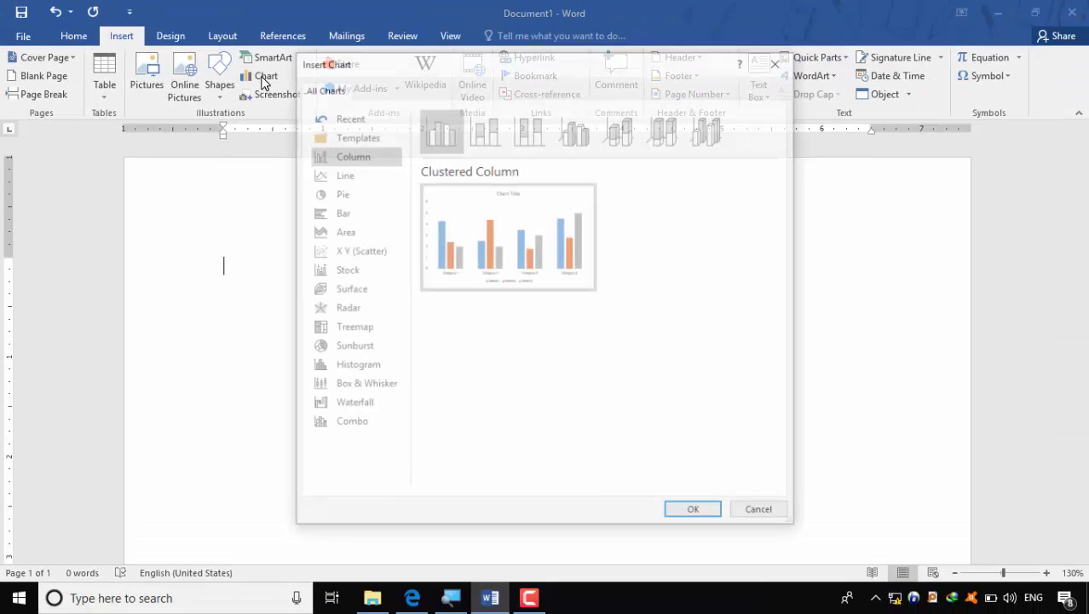
mouse_move(508, 238)
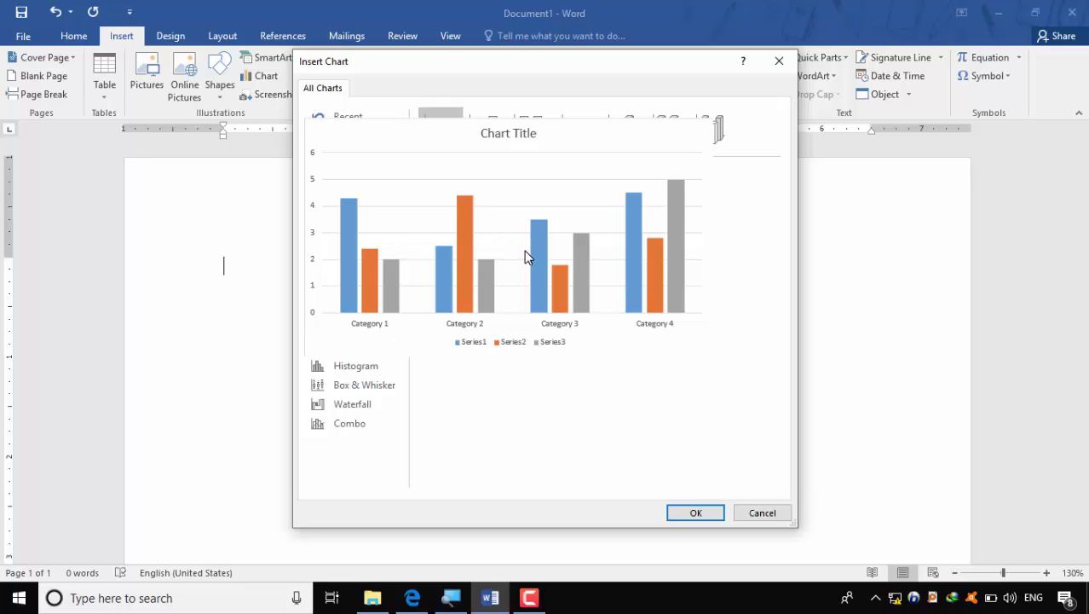
Insert a sample clustered column chart, resize and close its data sheet, then delete the chart
click(698, 514)
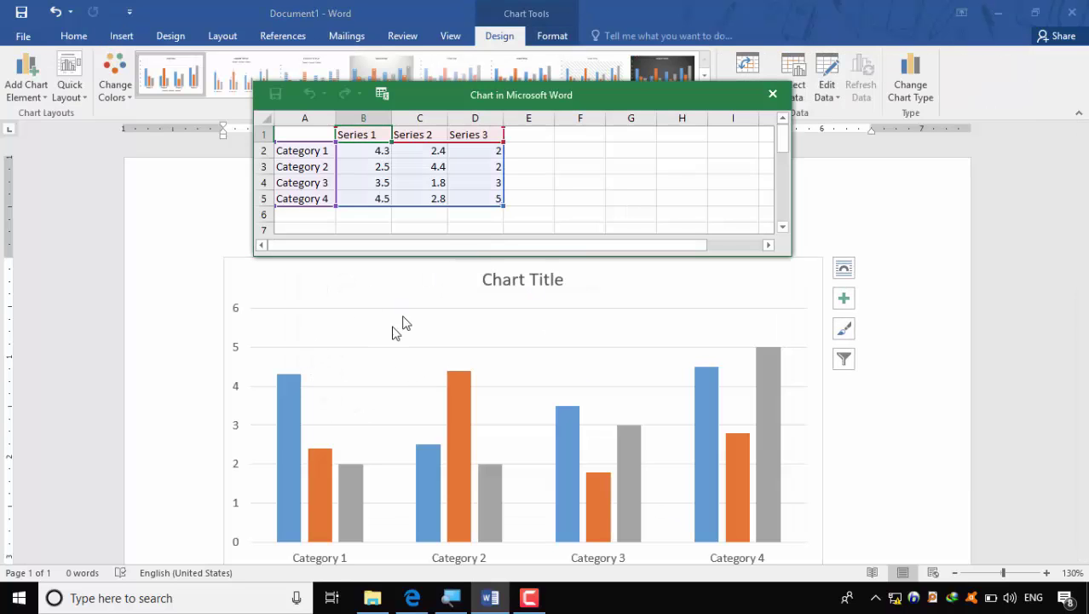
double_click(724, 98)
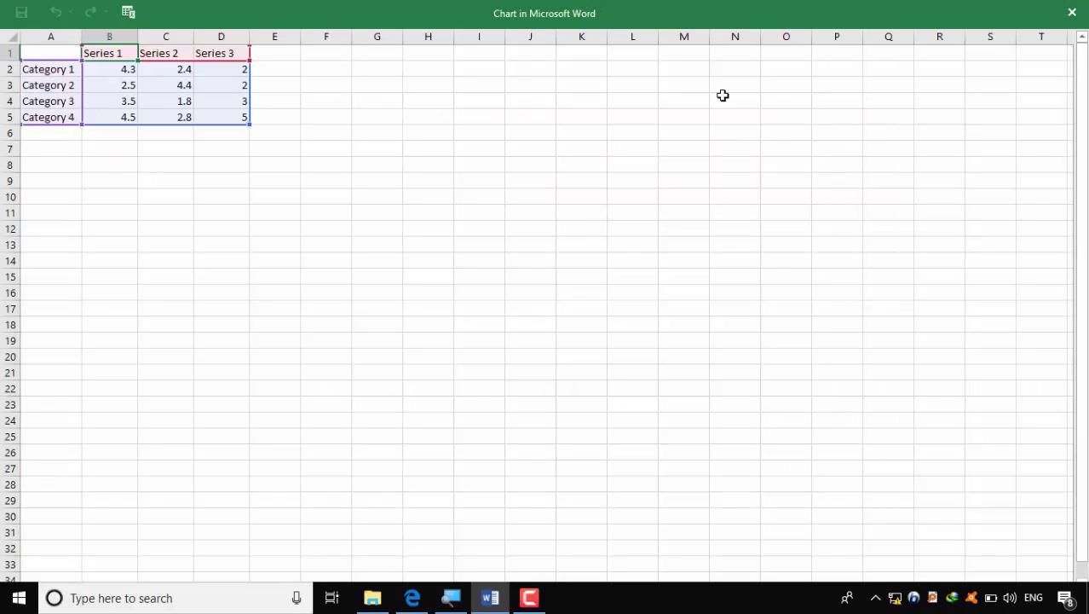
double_click(711, 12)
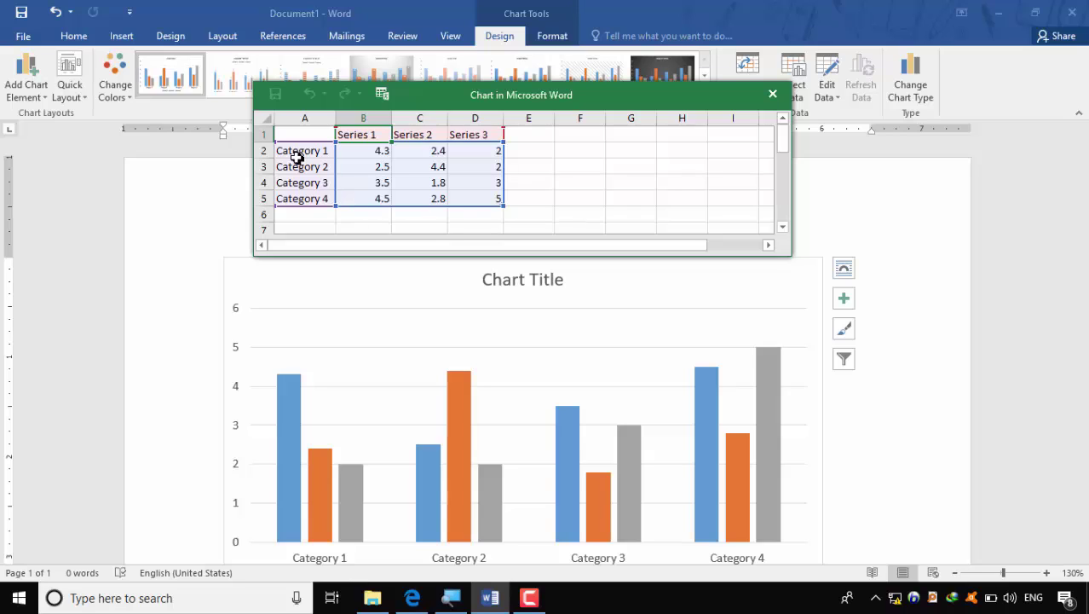
double_click(533, 95)
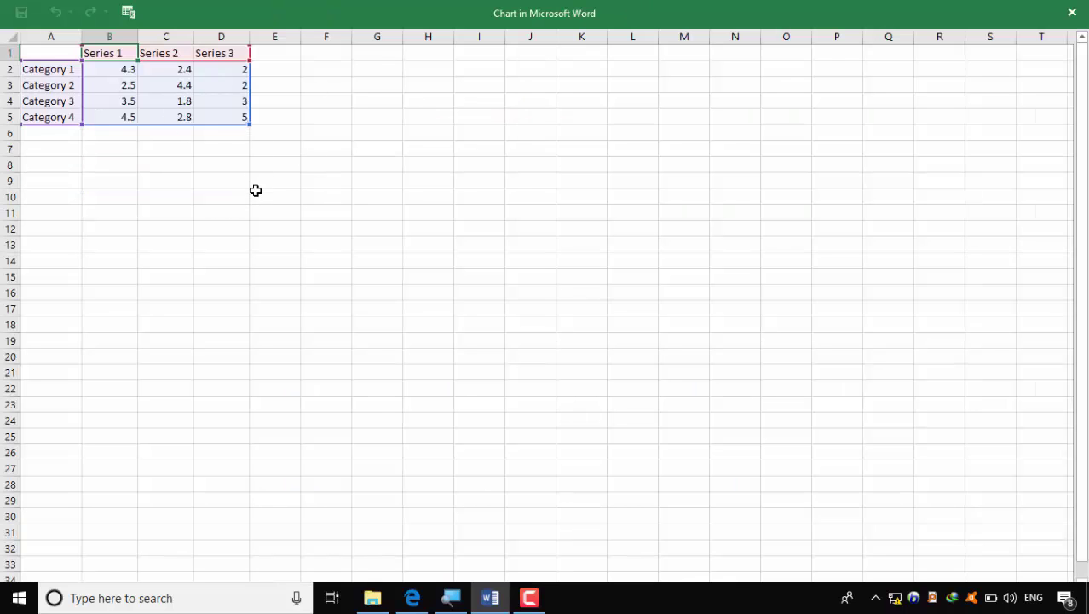
double_click(623, 12)
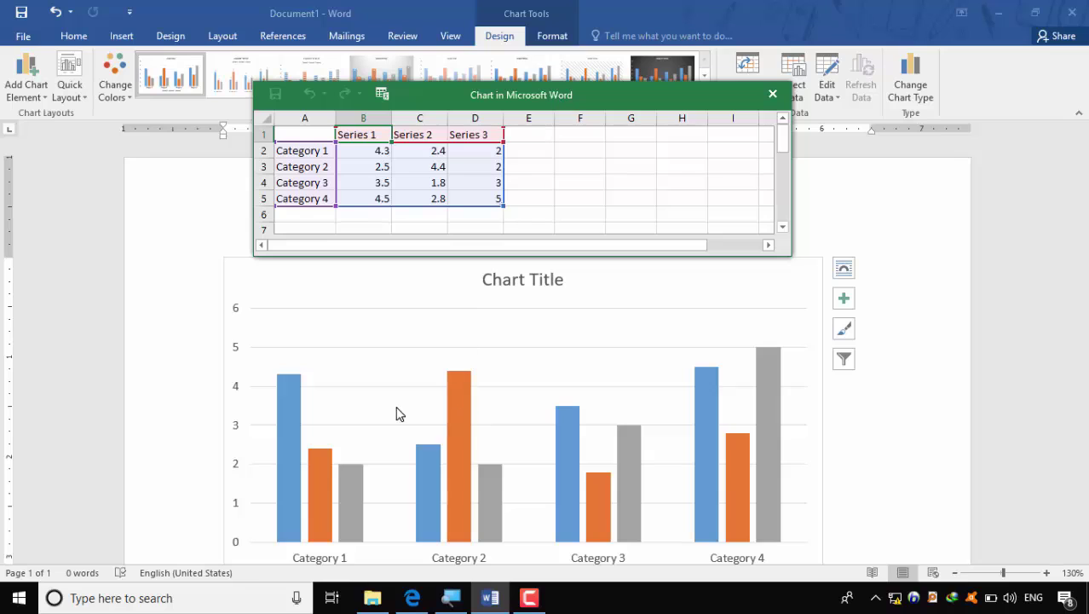
double_click(701, 103)
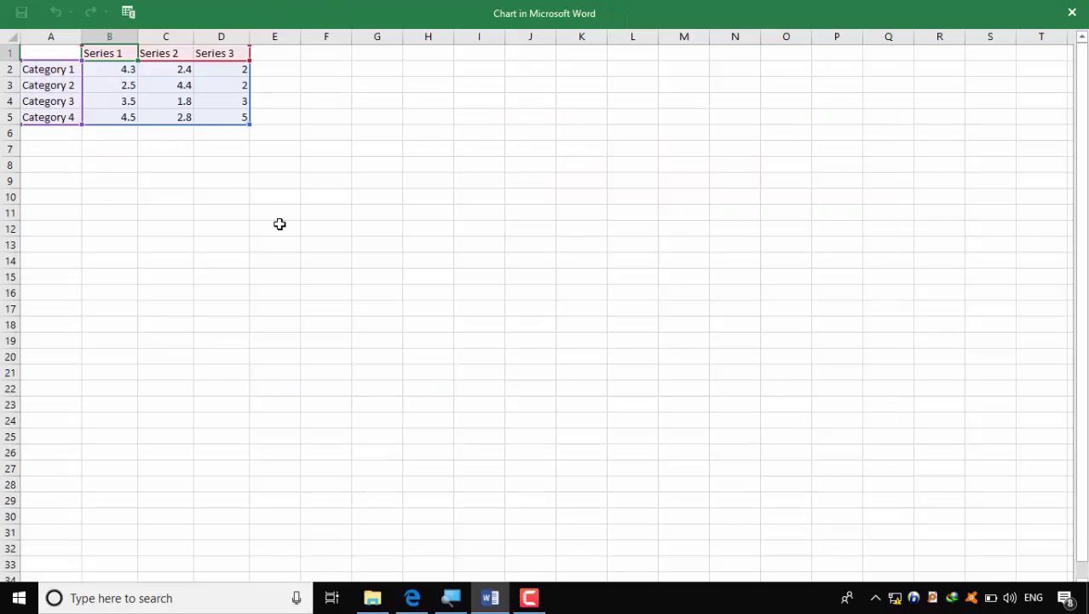
double_click(549, 14)
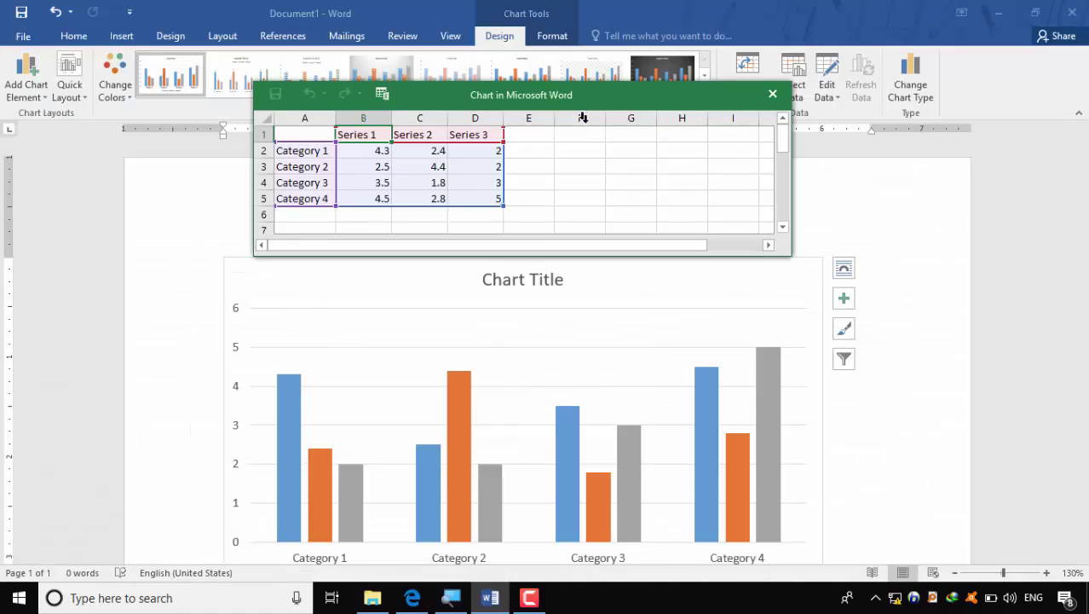
click(774, 94)
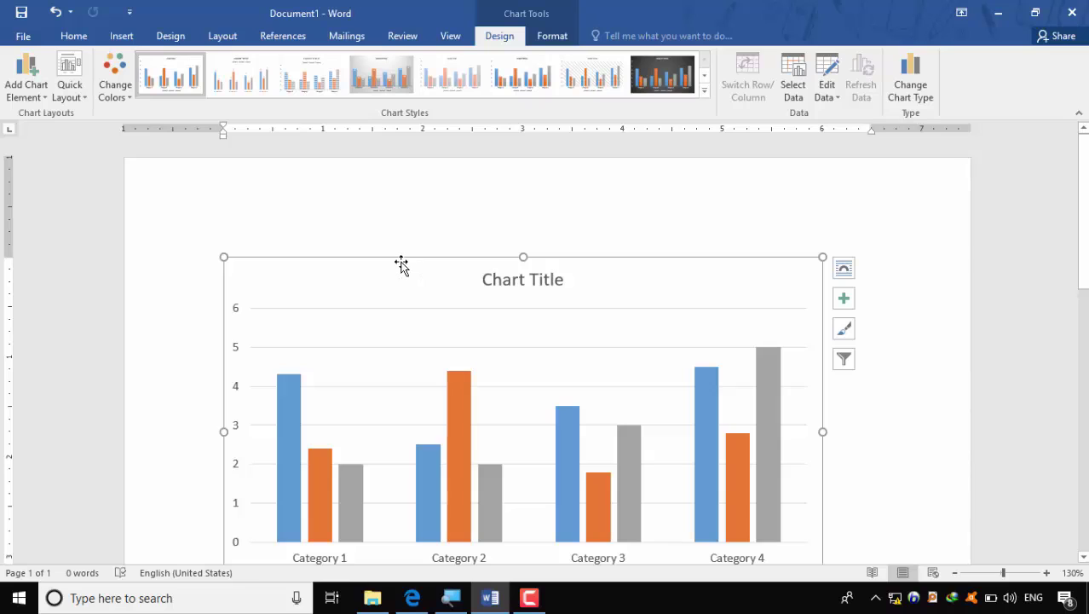
key(Delete)
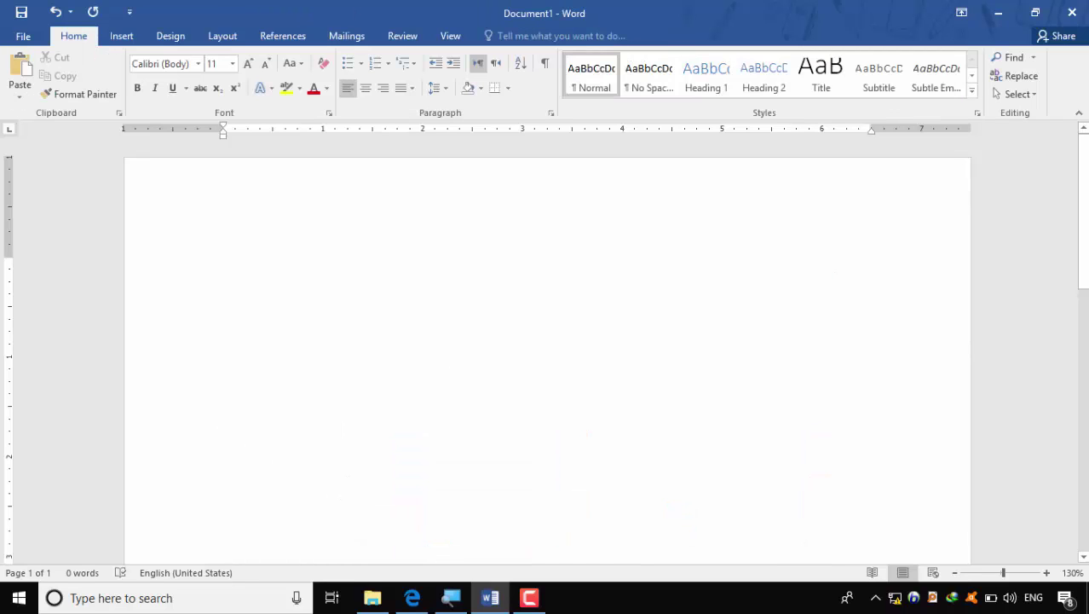
Show the Insert ribbon commands for the empty document
click(124, 40)
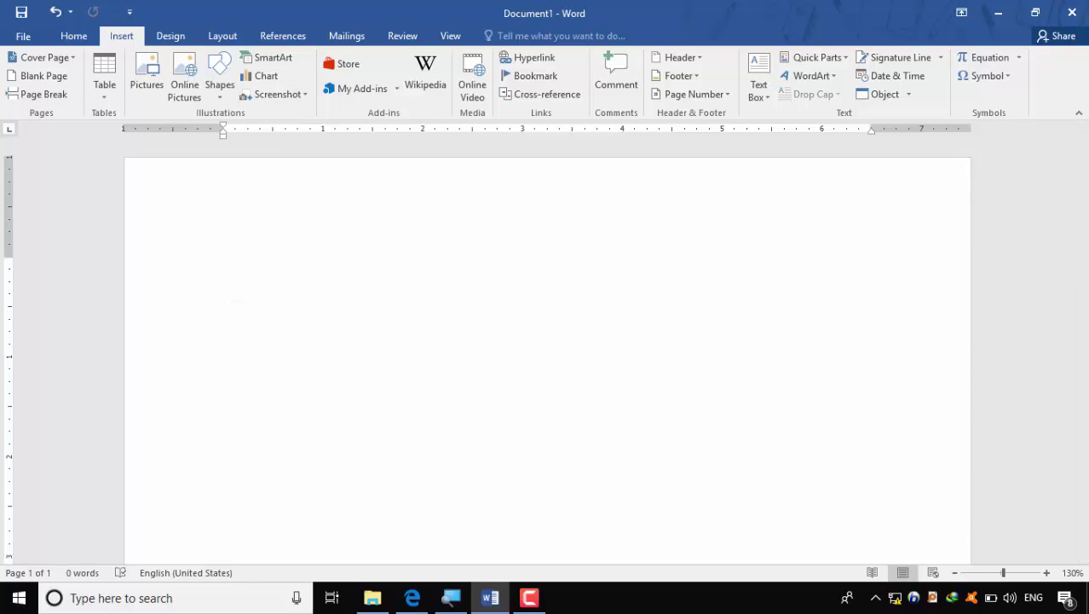
Type the lines 'Windows' and 'Taskbar', then open the Screenshot menu
text(Windows)
key(Return)
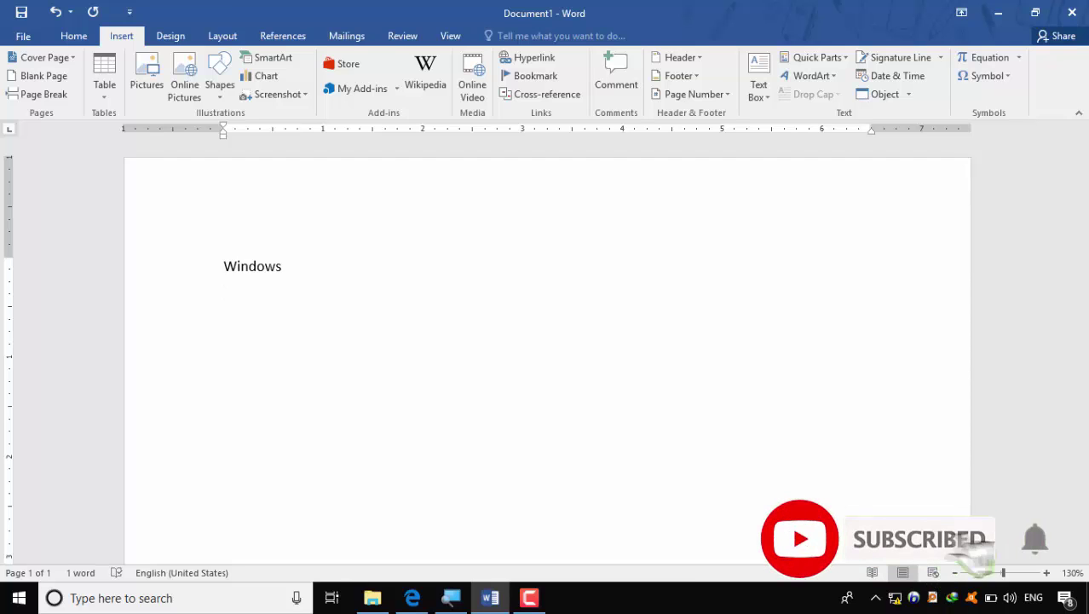
text(Taskbar)
key(Return)
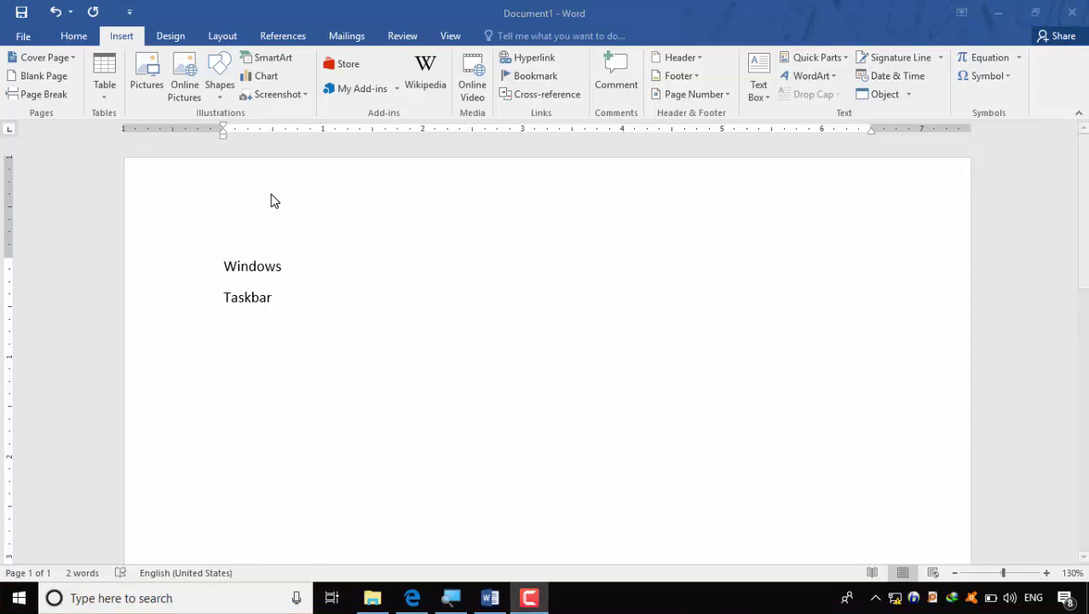
click(294, 95)
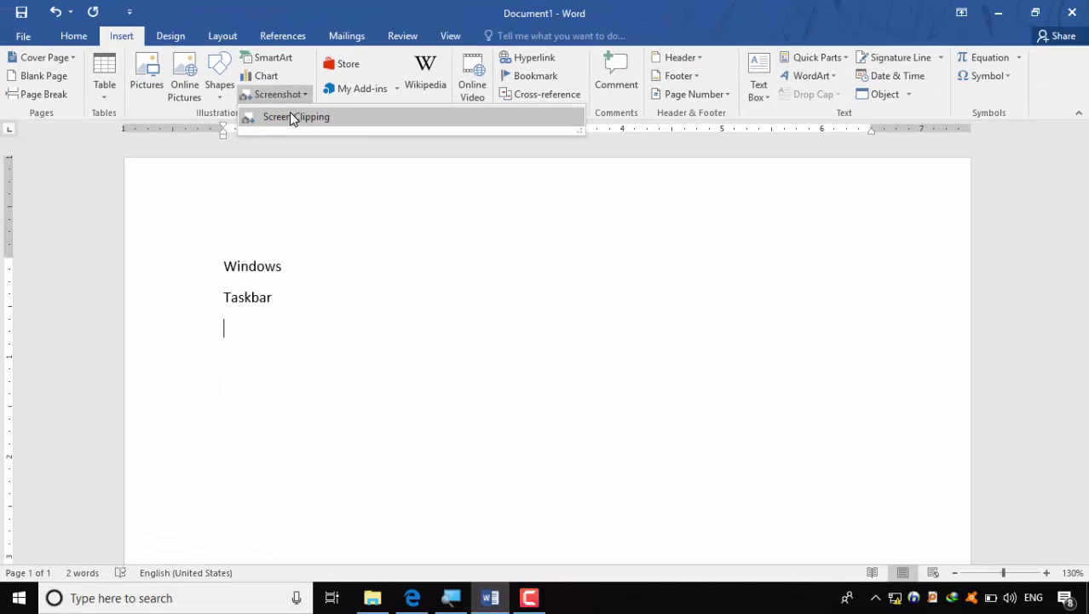
Screen-clip the Windows taskbar into the page, delete the picture, and select all text
click(289, 115)
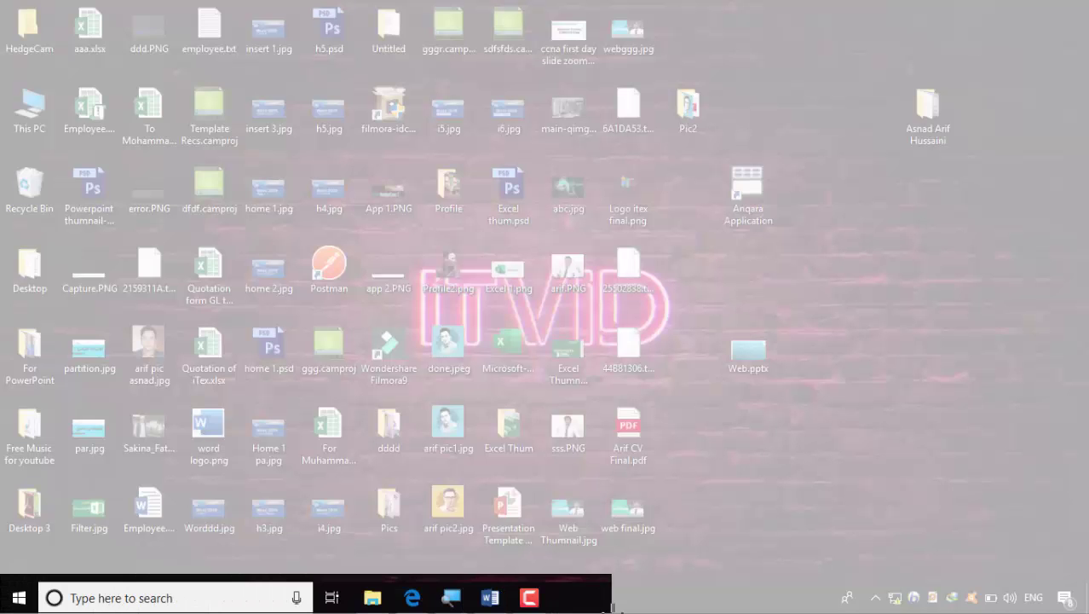
drag(0, 581, 1088, 613)
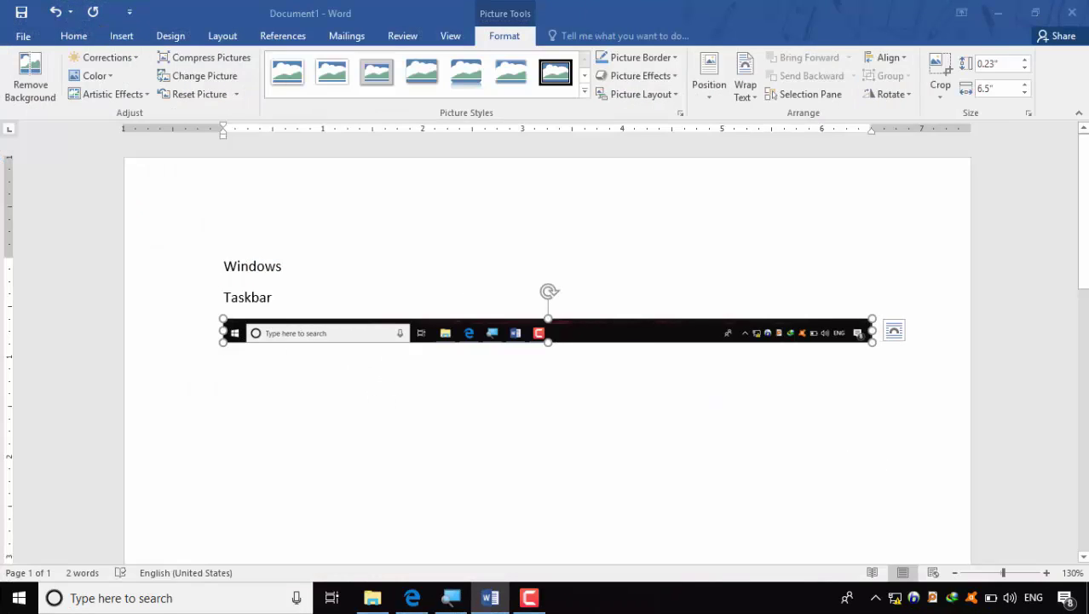
key(Delete)
key(ctrl+a)
Replace the selected text with the lines 'Word' and 'Ribbon', then show the Insert tab
key(Delete)
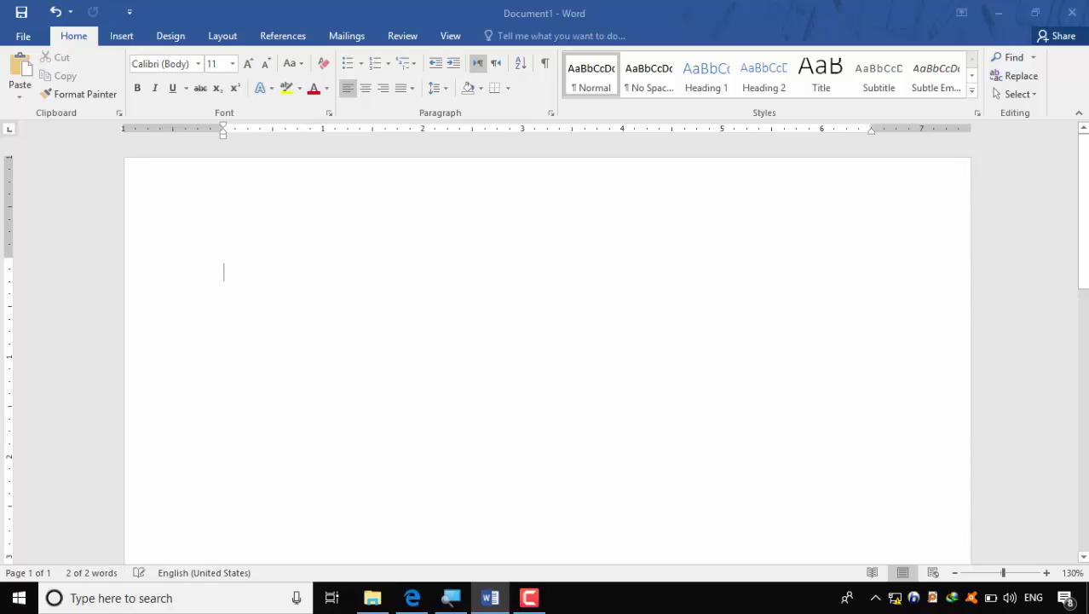
text(Word )
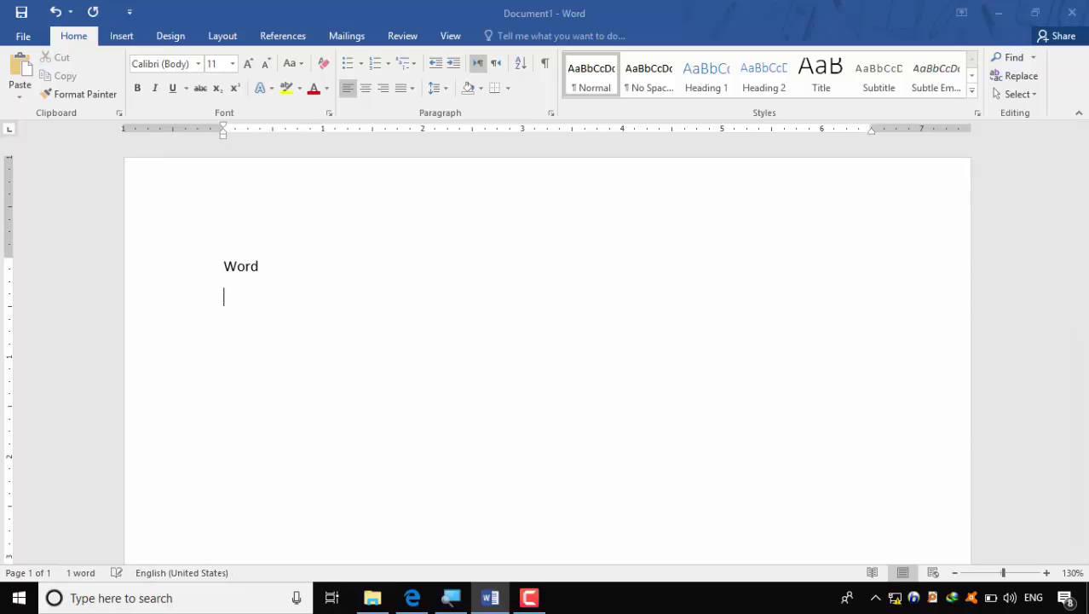
text(Ribbon)
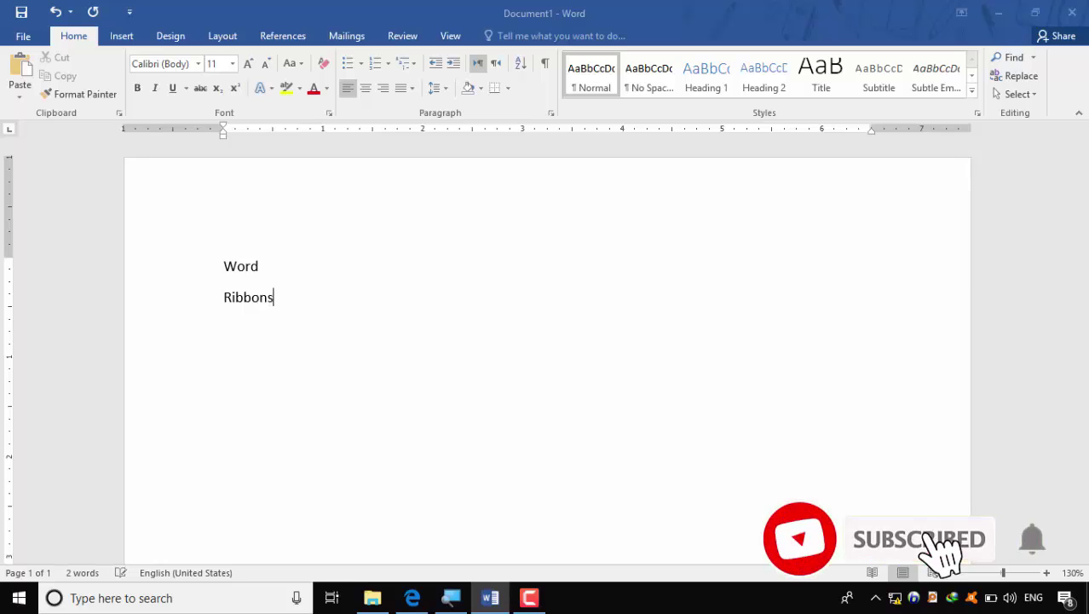
key(Return)
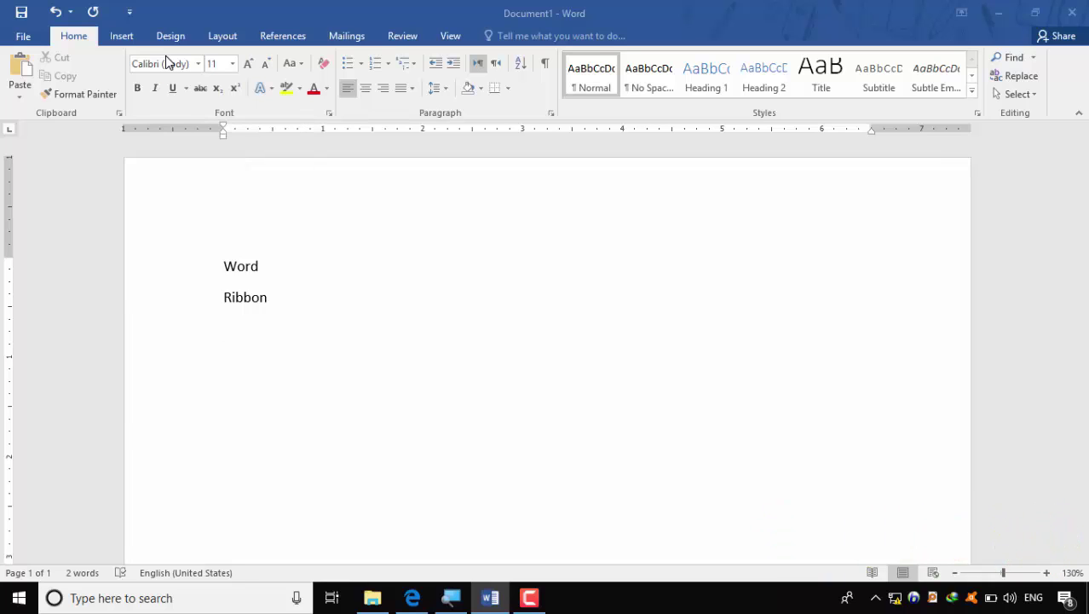
mouse_move(3, 2)
mouse_down()
mouse_move(1085, 121)
mouse_move(1086, 144)
mouse_up()
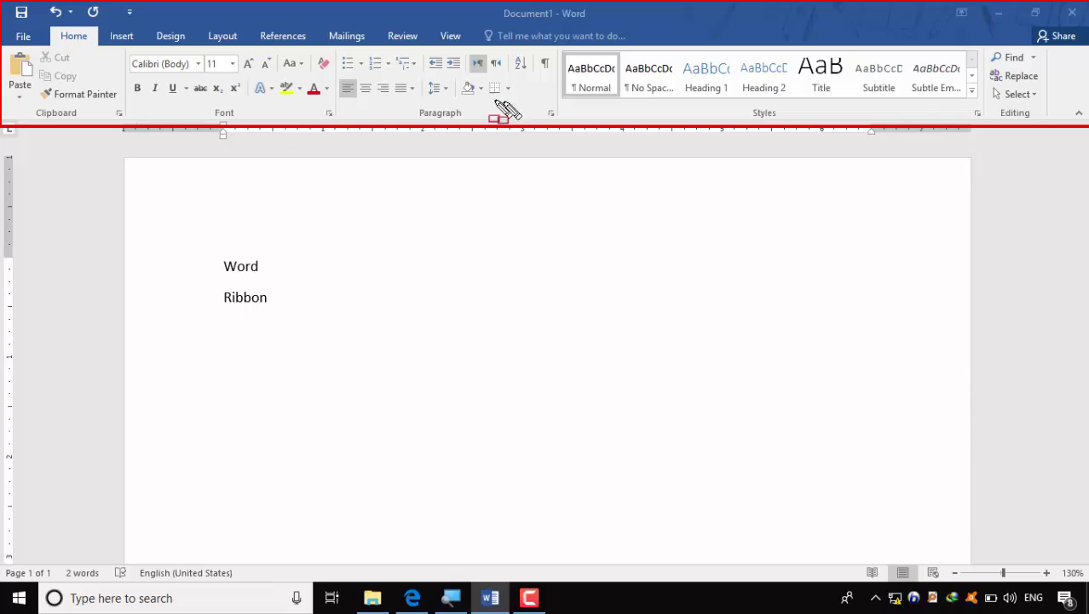
key(Escape)
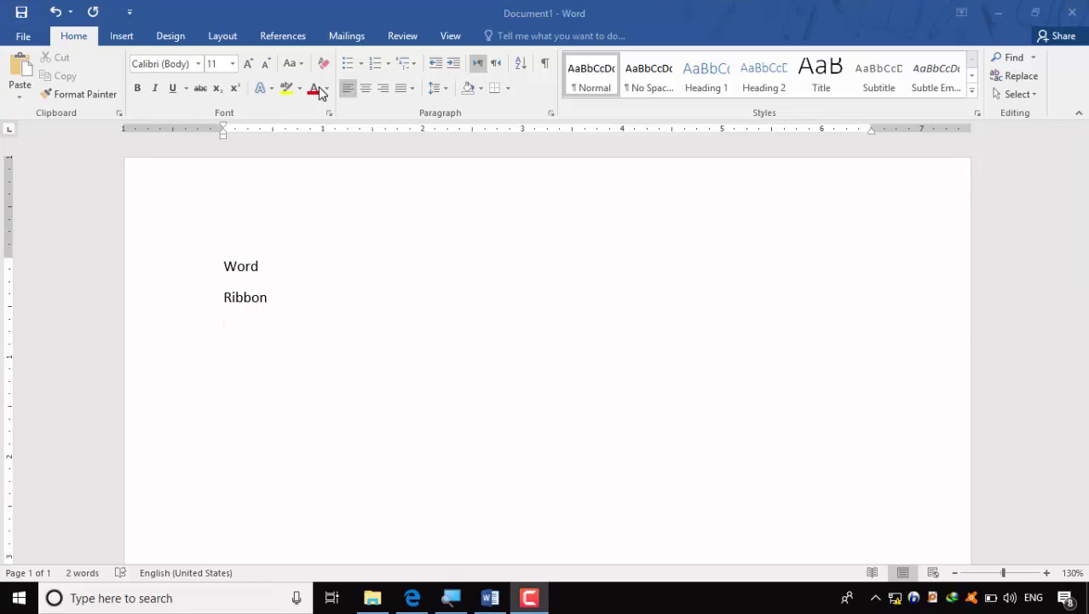
click(126, 40)
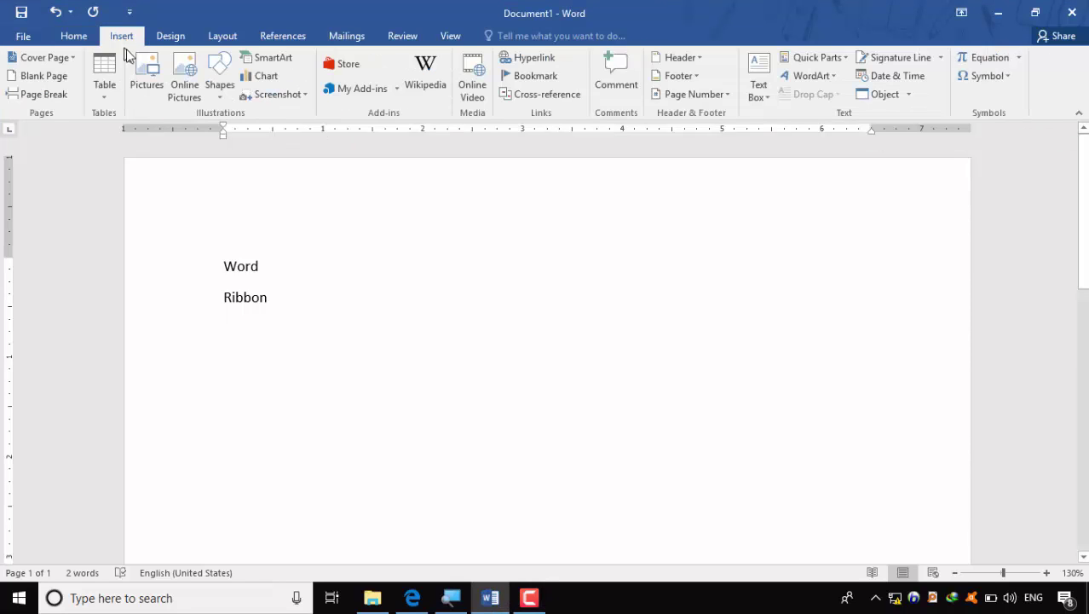
Start a screen clipping, cancel it, and create a new blank document with Ctrl+N
click(291, 96)
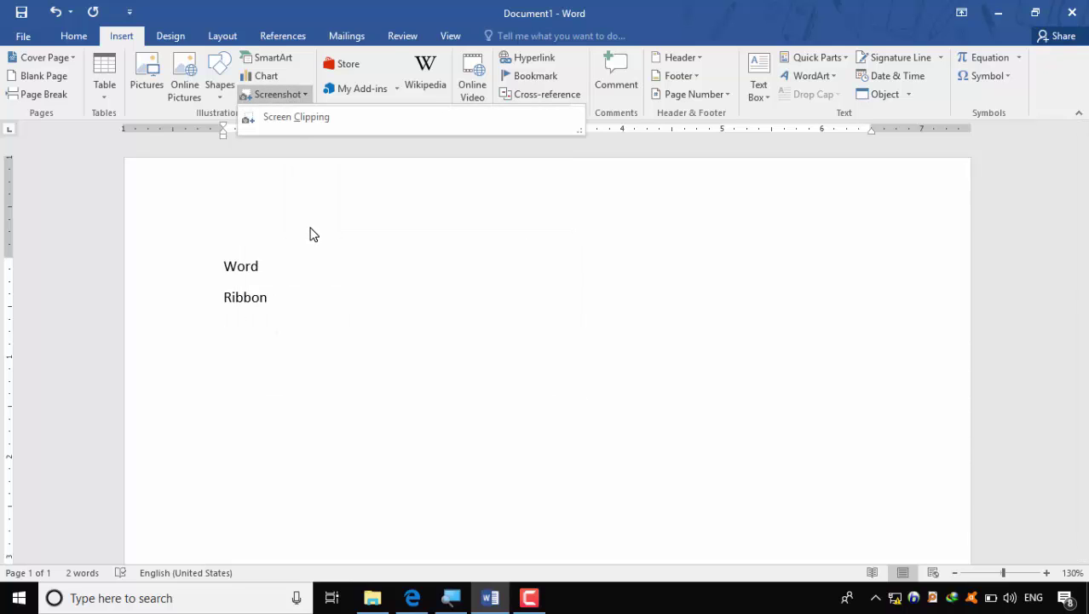
click(315, 119)
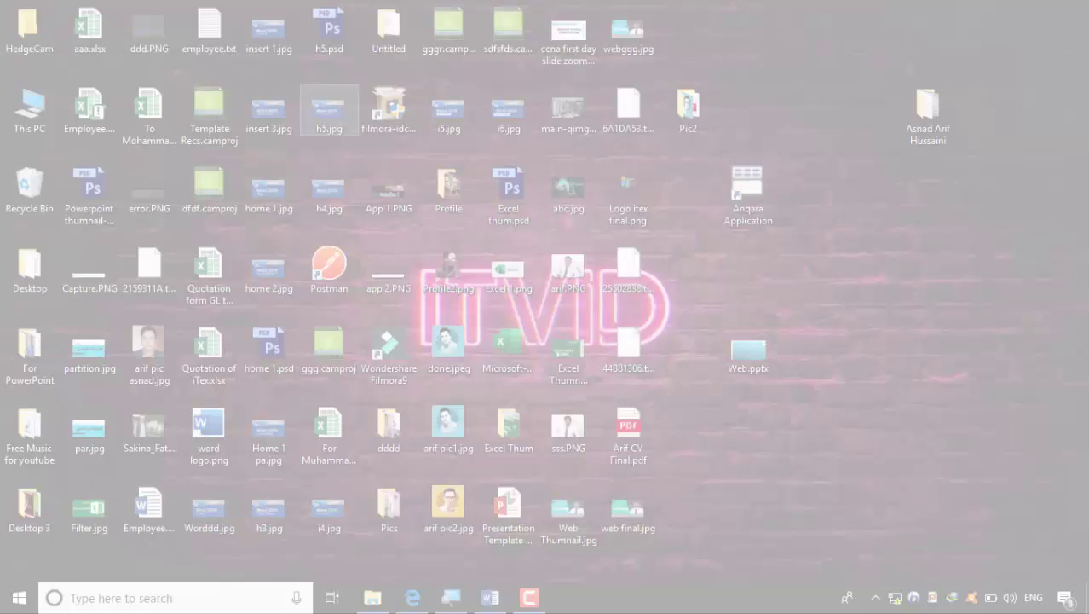
key(Escape)
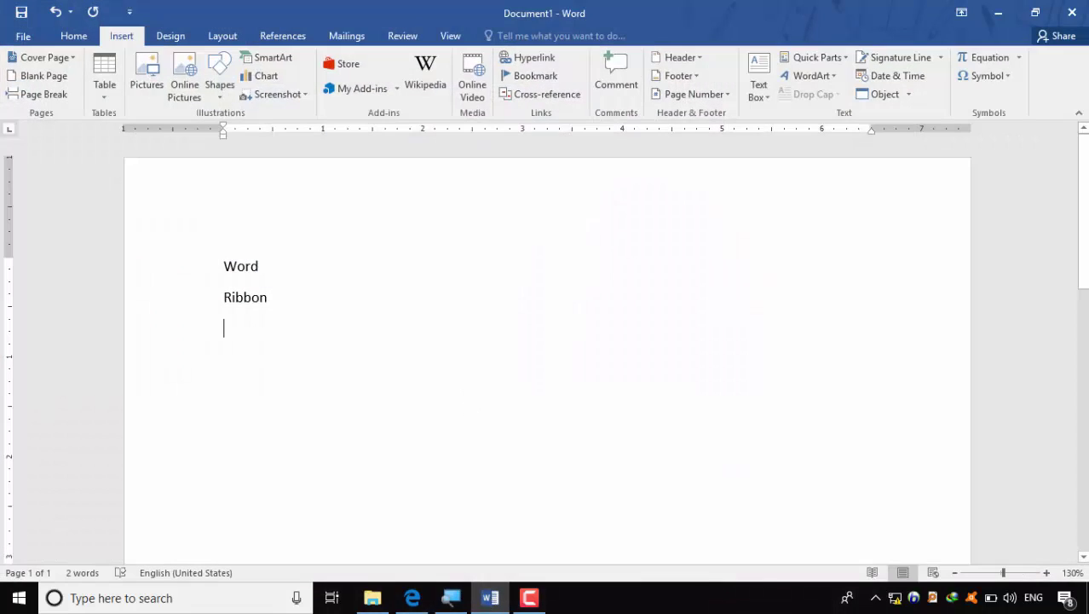
key(ctrl+n)
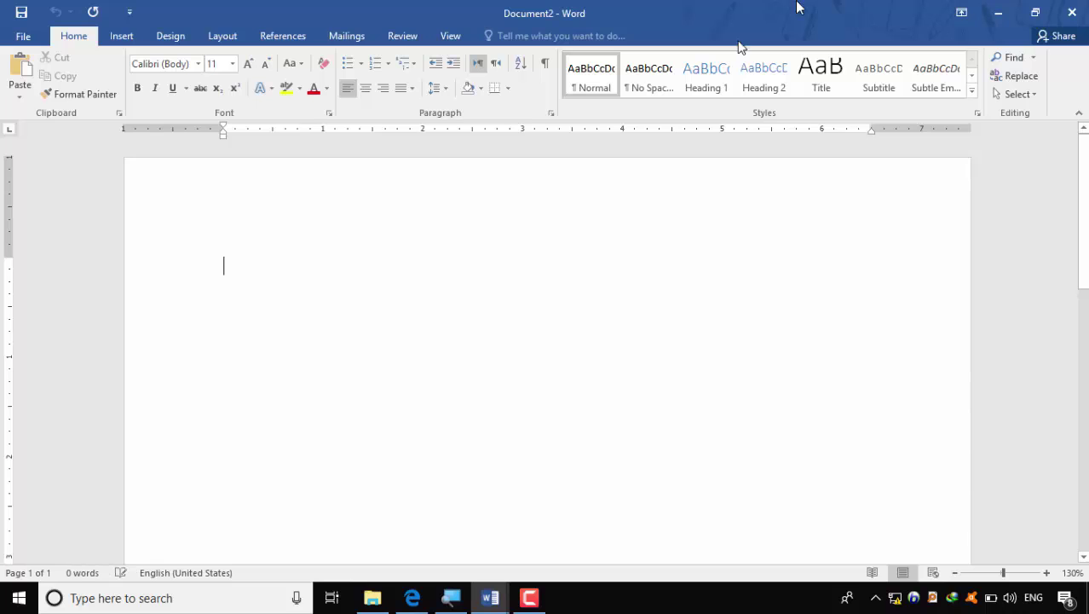
Close the extra document, create a fresh blank one, and return to the Word/Ribbon document
click(1075, 14)
click(11, 35)
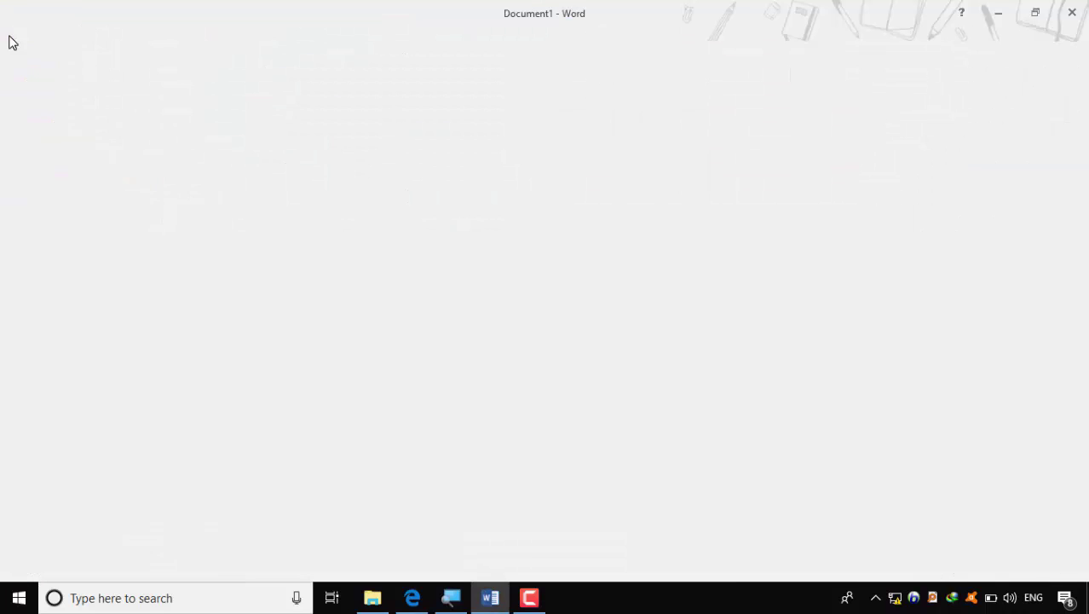
click(30, 104)
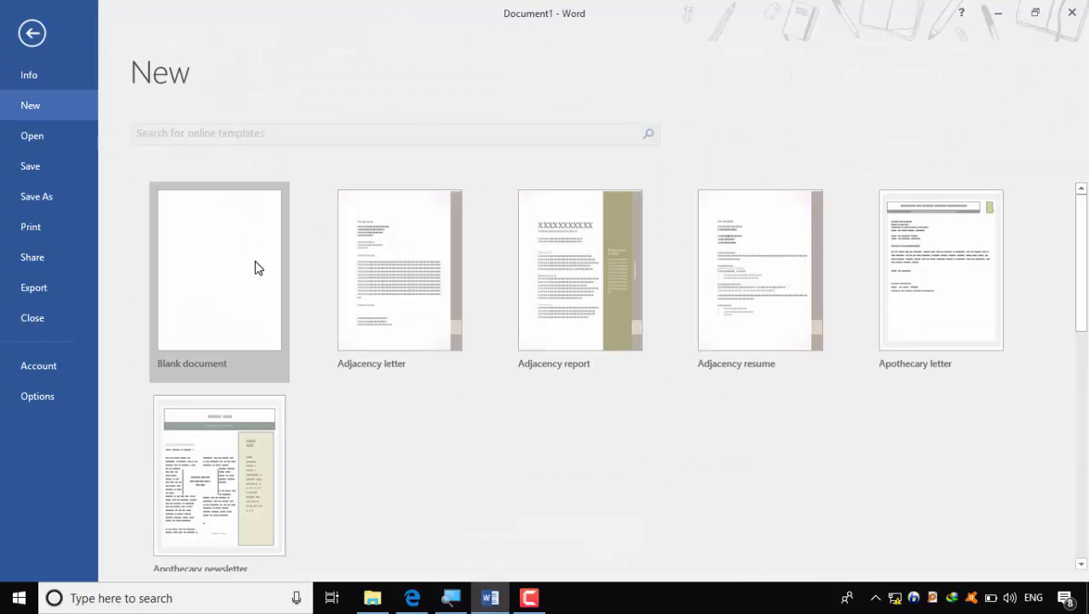
key(Escape)
key(ctrl+n)
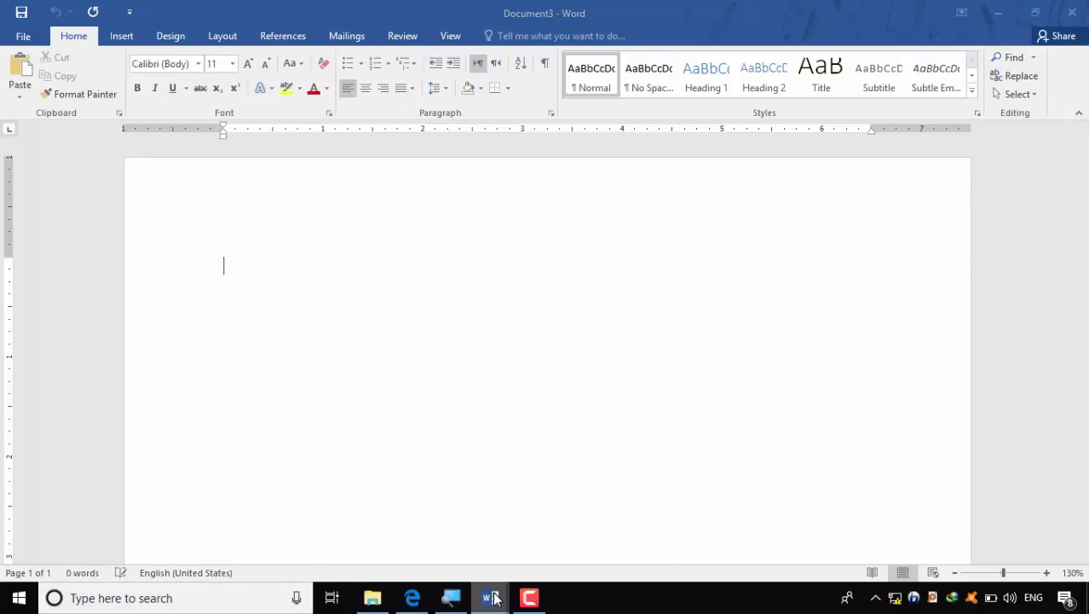
click(408, 522)
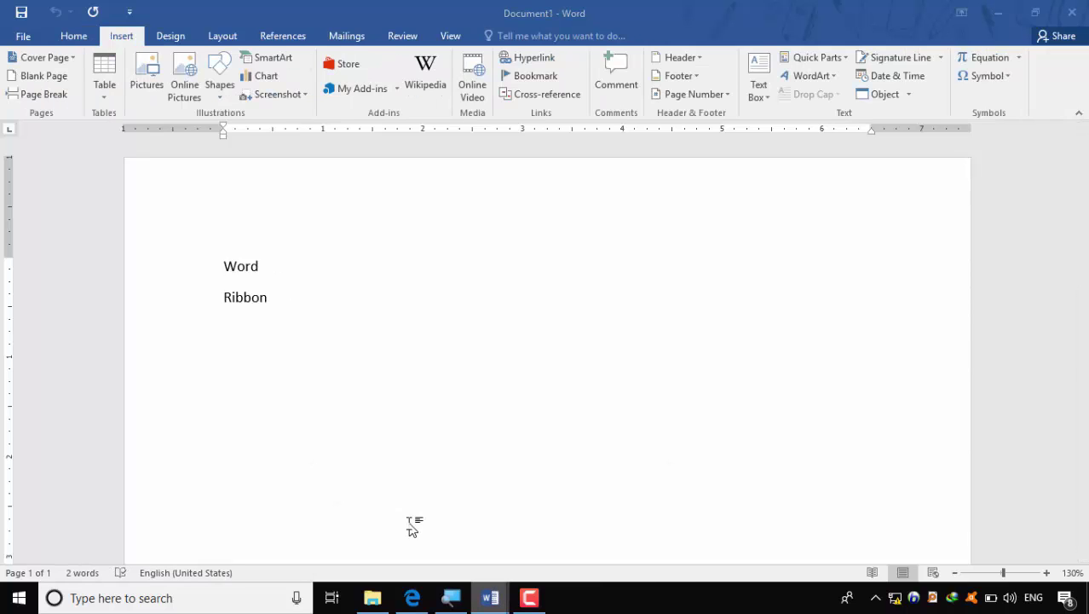
Screen-clip the blank document's ribbon into Document1, then delete all of Document1's content
click(271, 94)
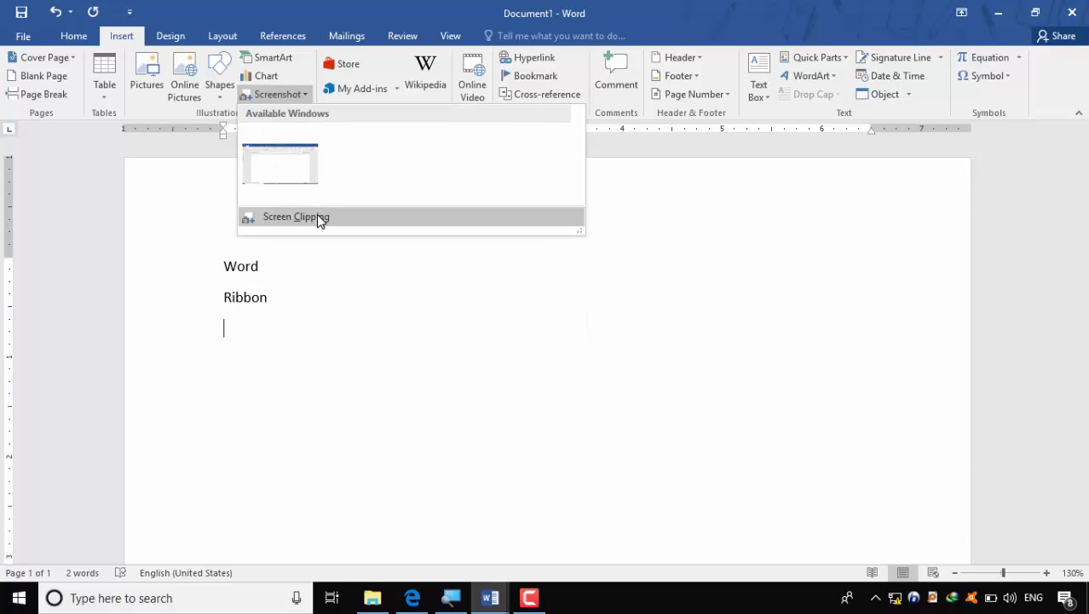
click(316, 215)
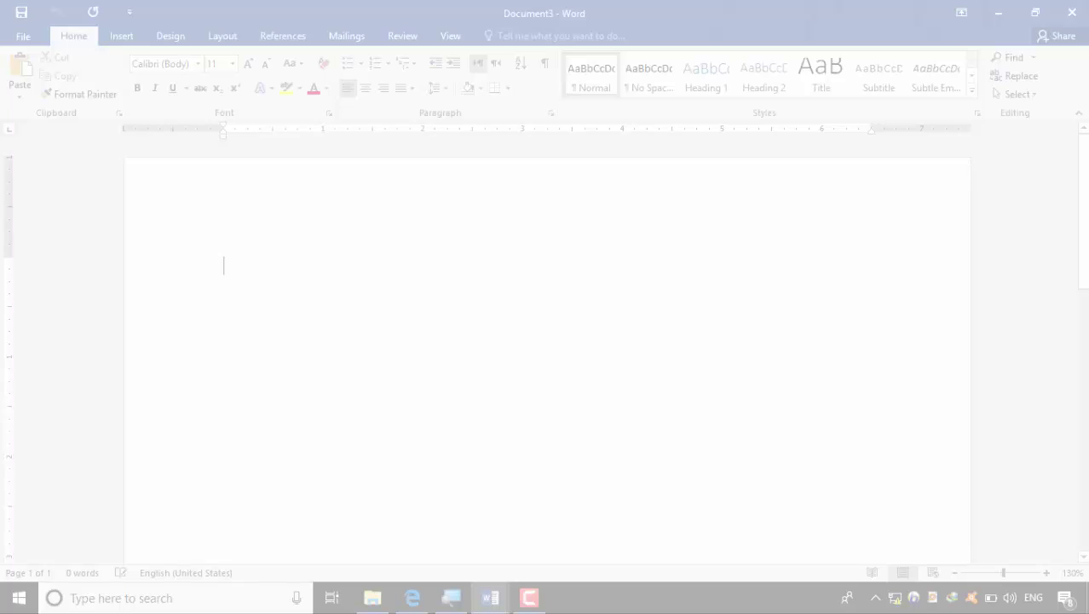
drag(1, 1, 961, 163)
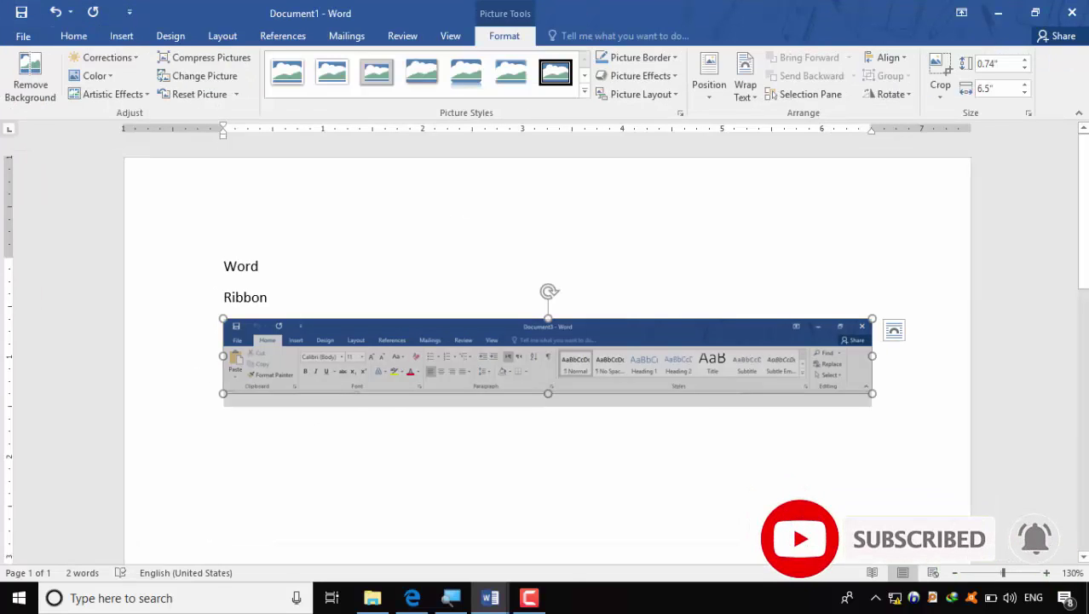
click(260, 266)
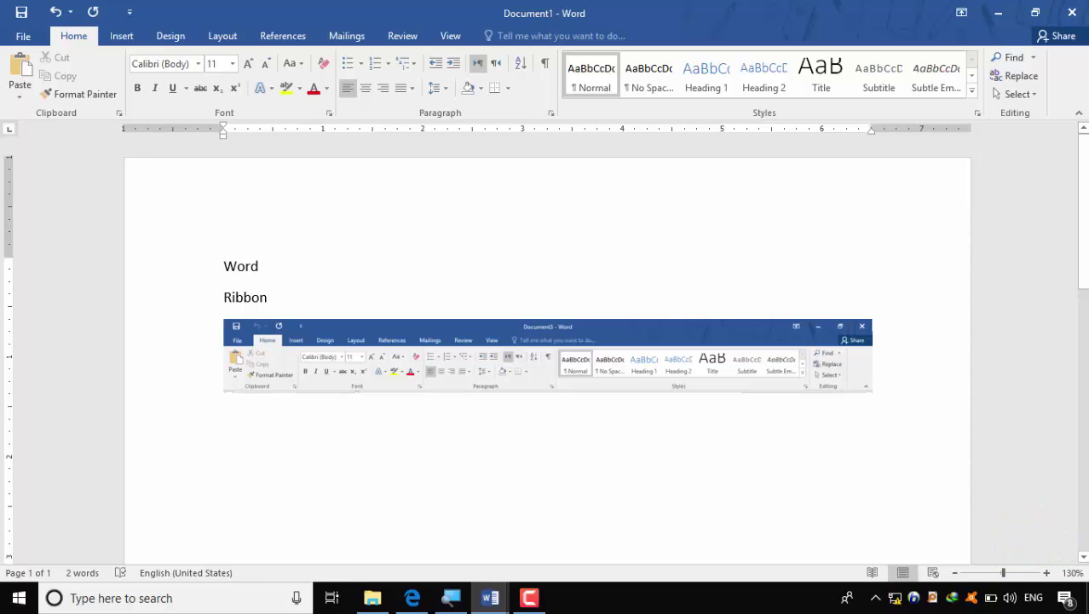
key(ctrl+a)
key(Delete)
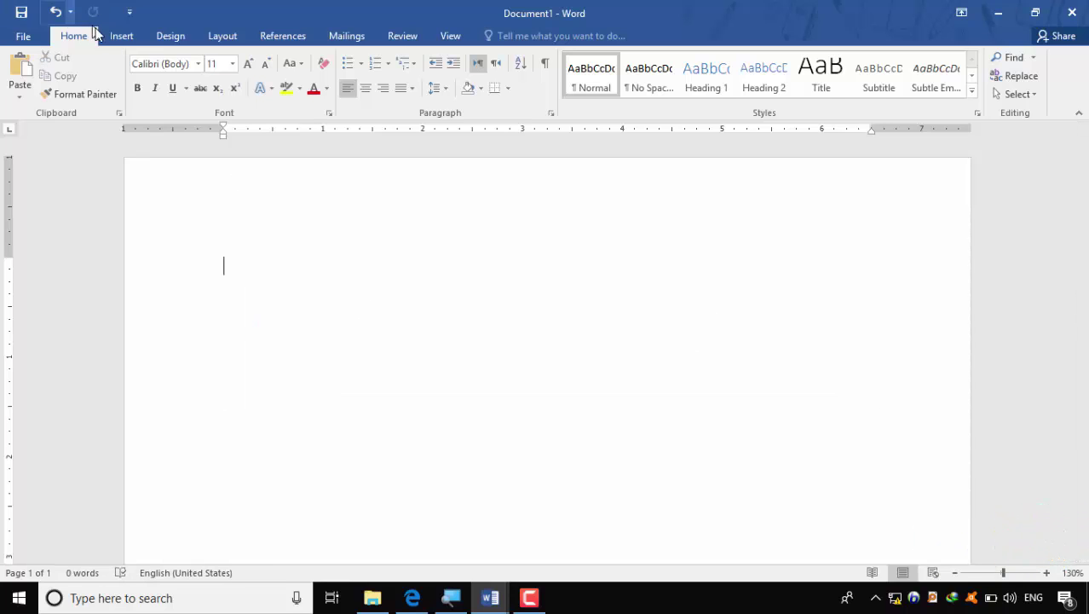
Insert a page break with Ctrl+Enter and begin typing 'Kabu' on page 2
click(121, 39)
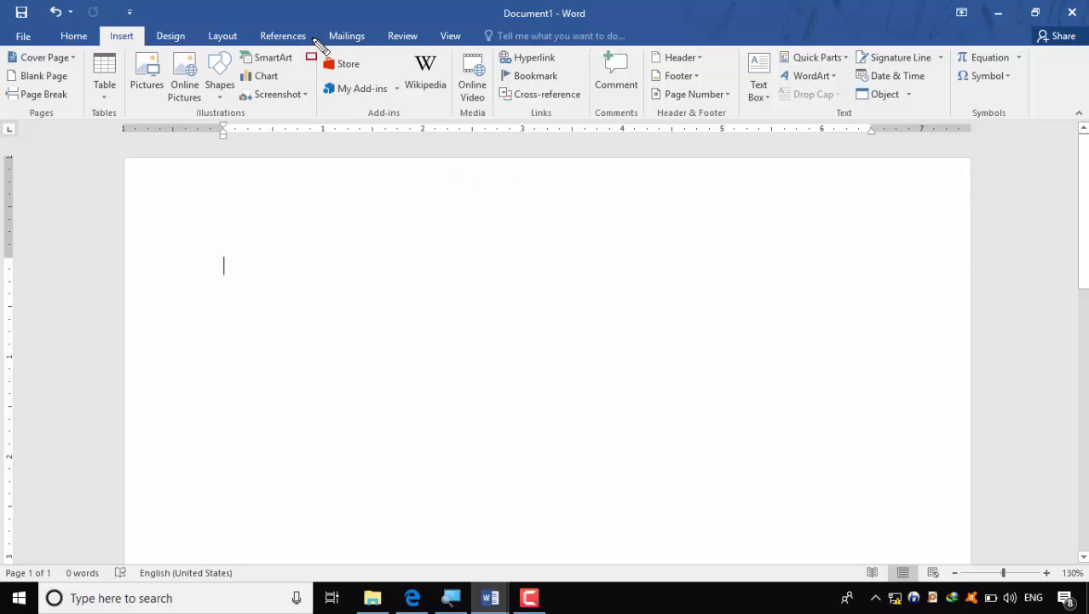
drag(313, 39, 459, 133)
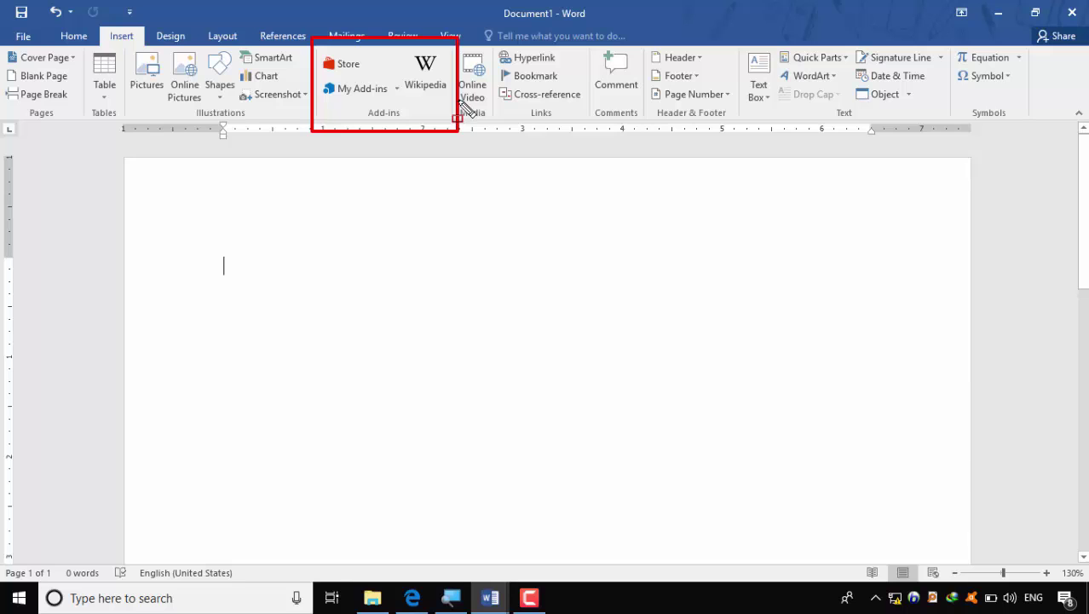
drag(504, 204, 485, 125)
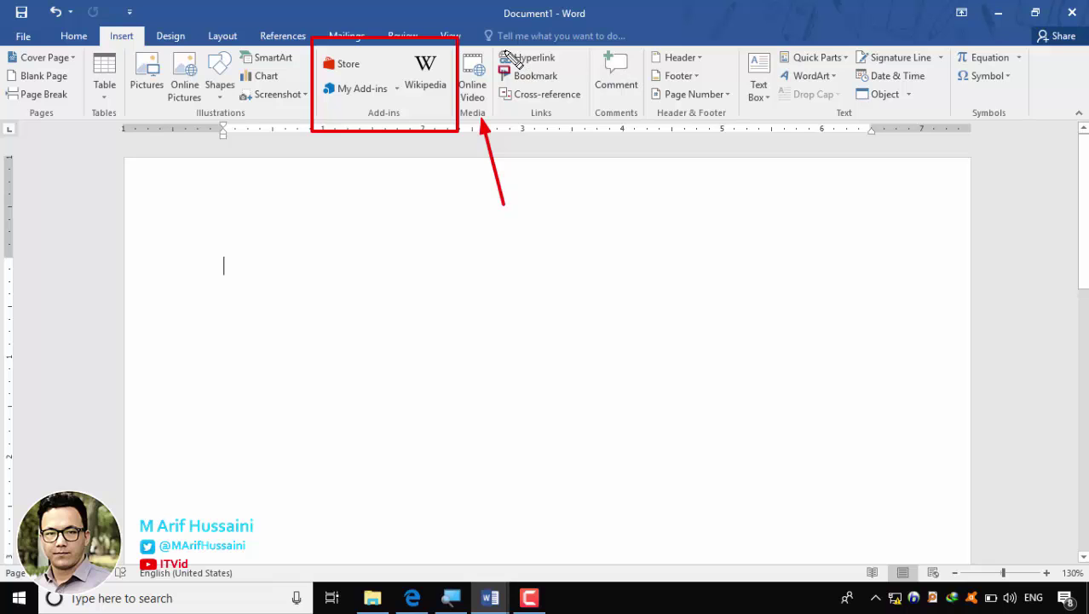
drag(492, 40, 601, 130)
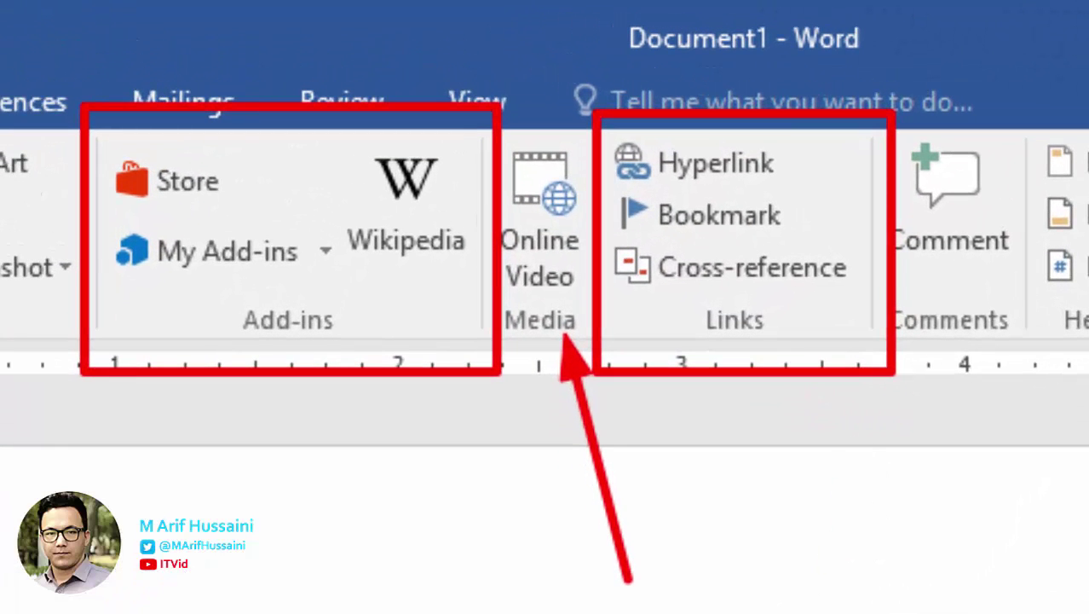
drag(801, 612, 752, 342)
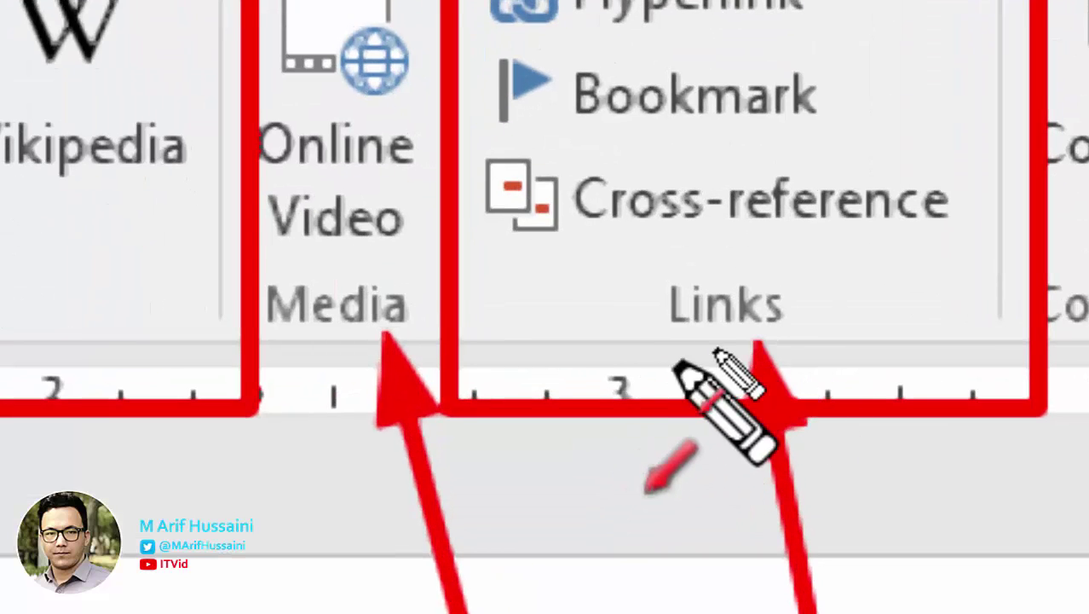
key(Escape)
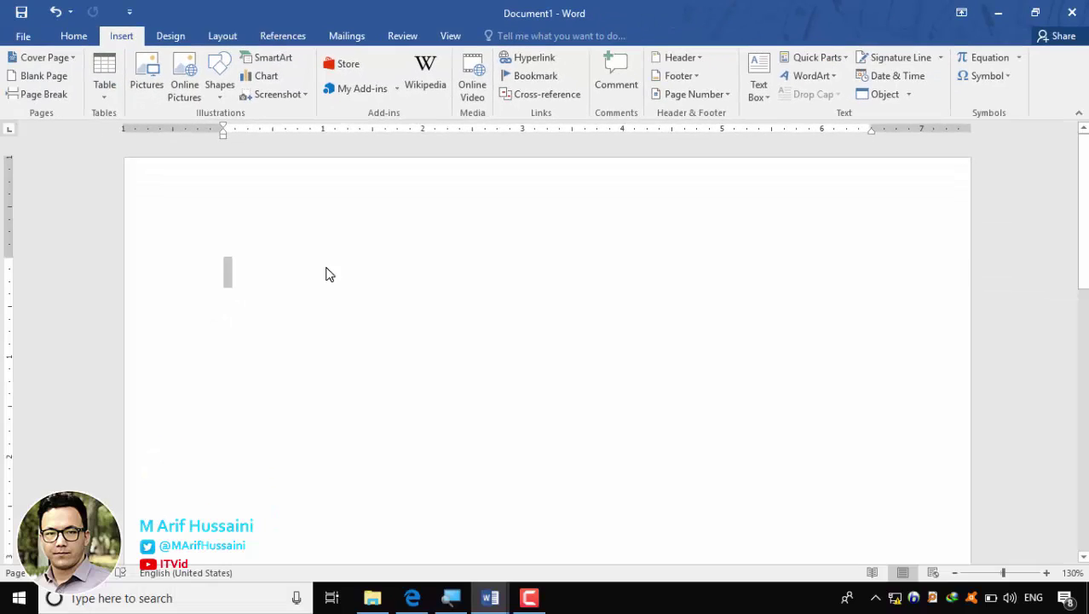
key(ctrl+Return)
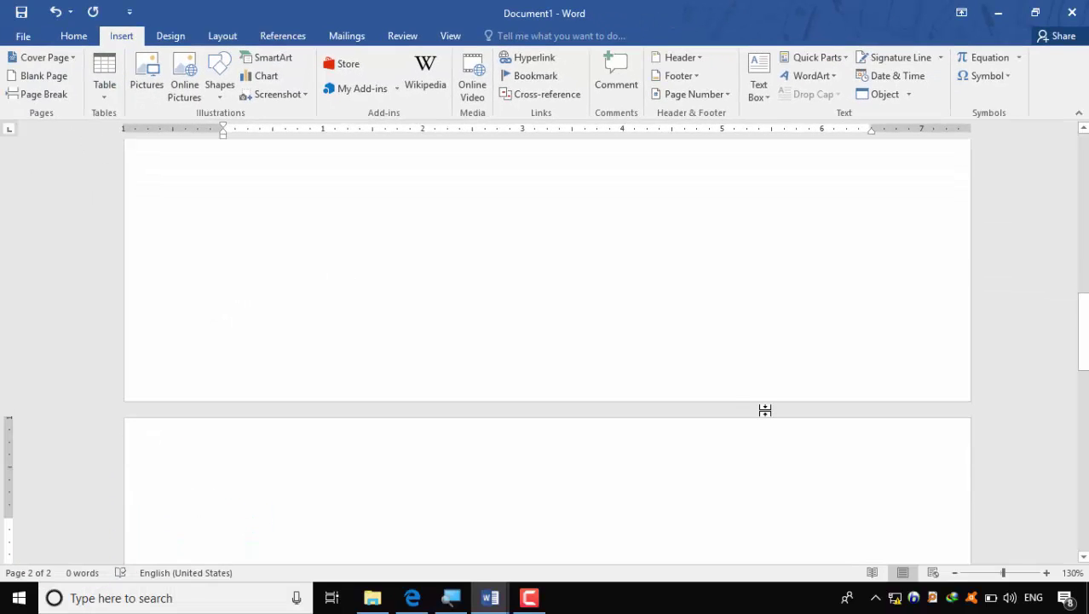
text(Kabu)
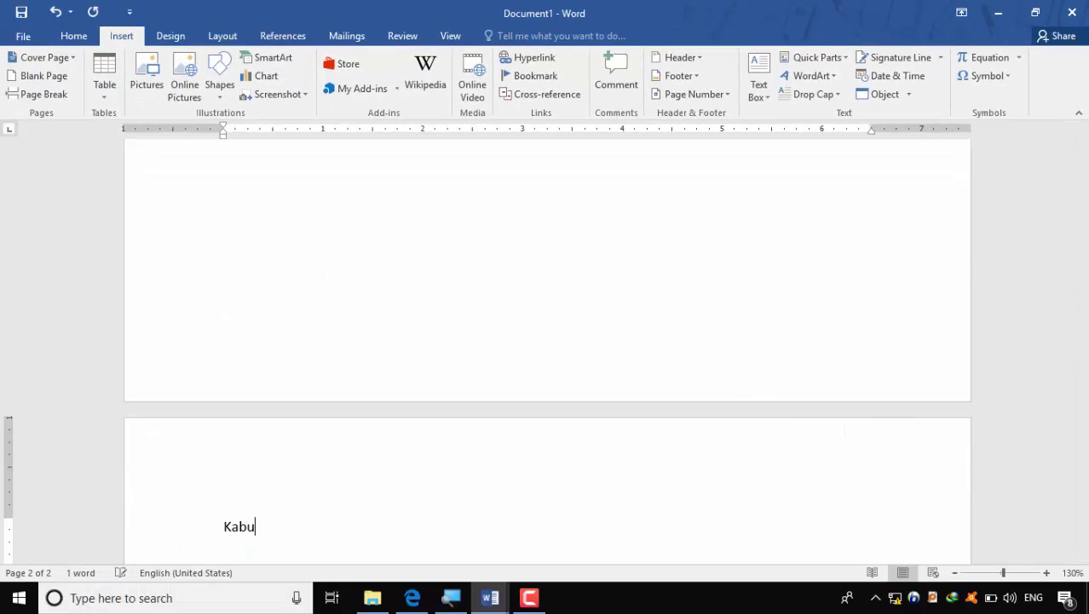
Fix the mistyped word and add a 'Computer' heading followed by =rand() sample paragraphs
key(BackSpace)
key(BackSpace)
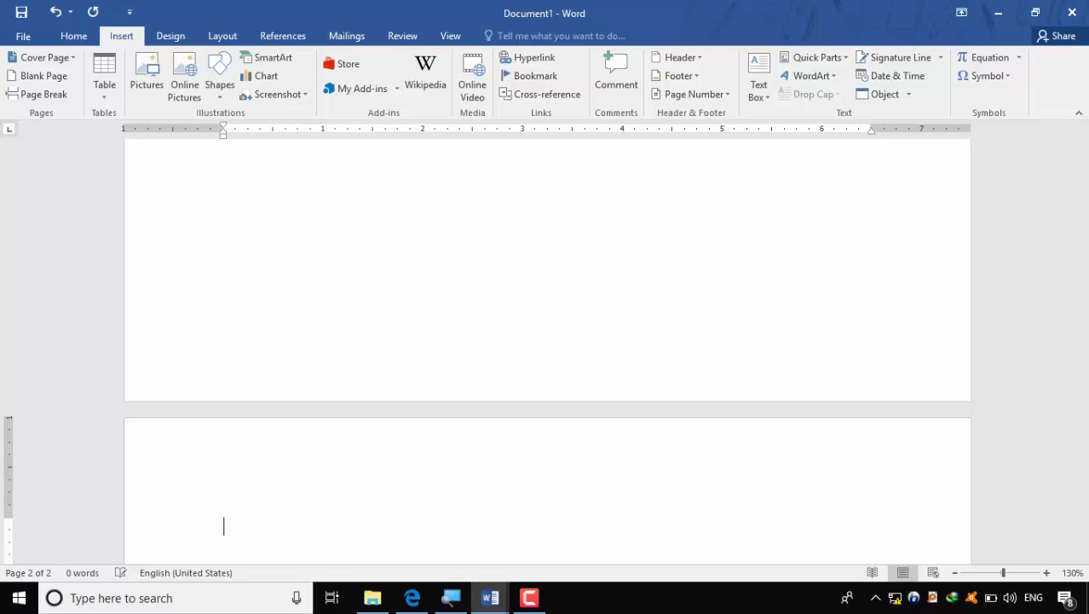
text(Computer)
key(Return)
text(=rand()
key(Return)
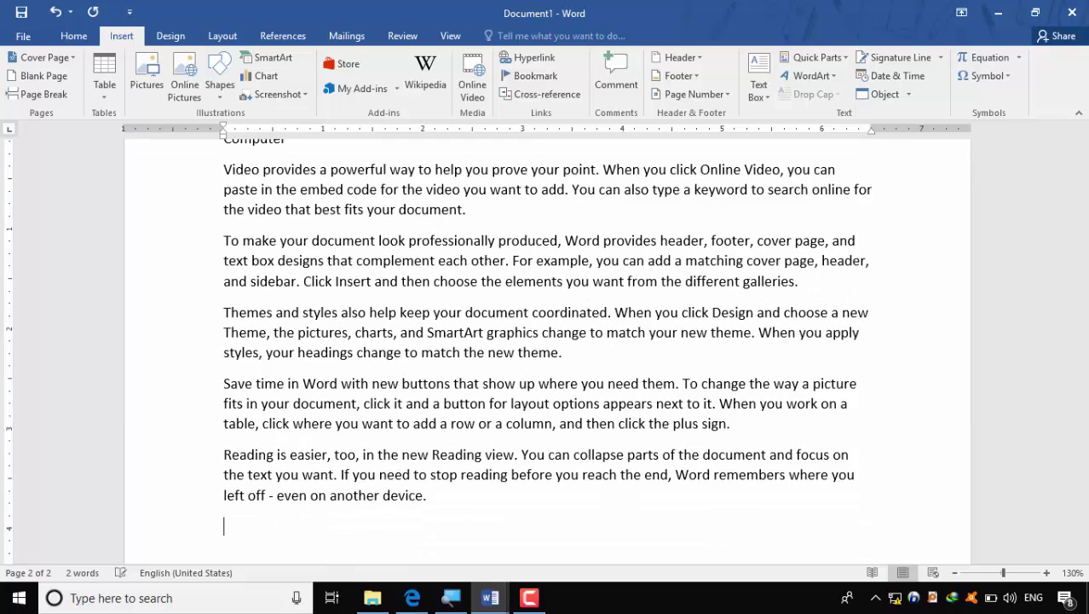
Add 'Hardware' and, after a page break, 'Software' headings, each with =rand() sample paragraphs
text(Hardware)
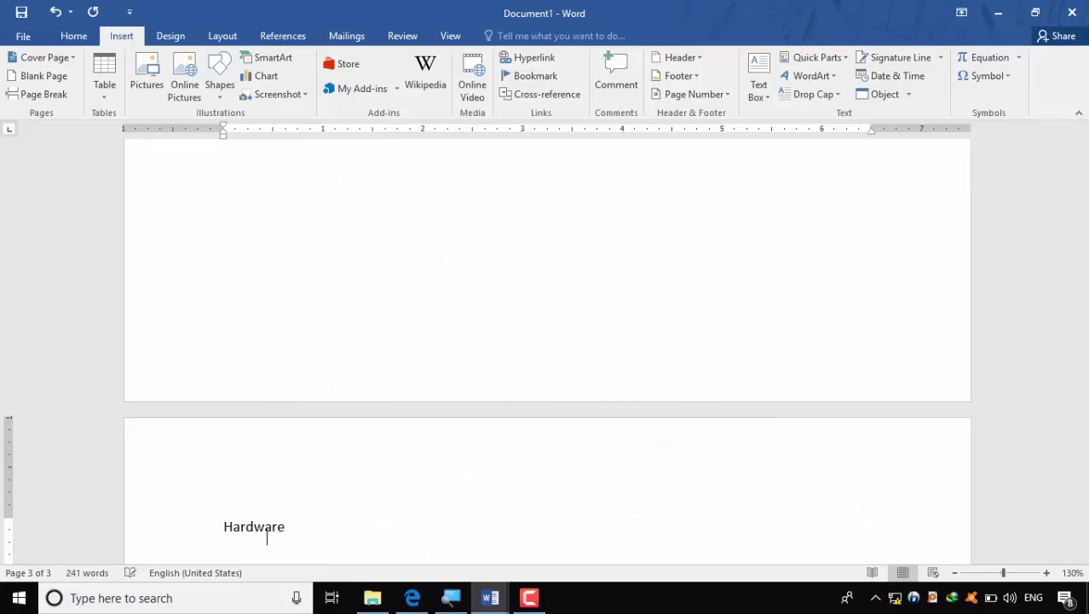
key(Return)
text(=rand()
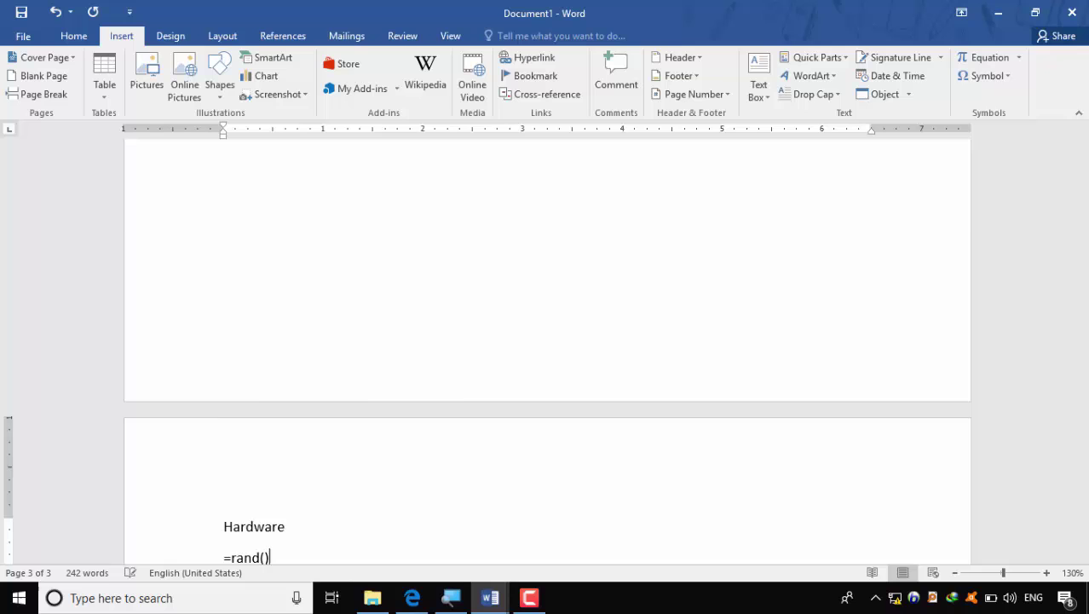
key(Return)
key(ctrl+Return)
text(S)
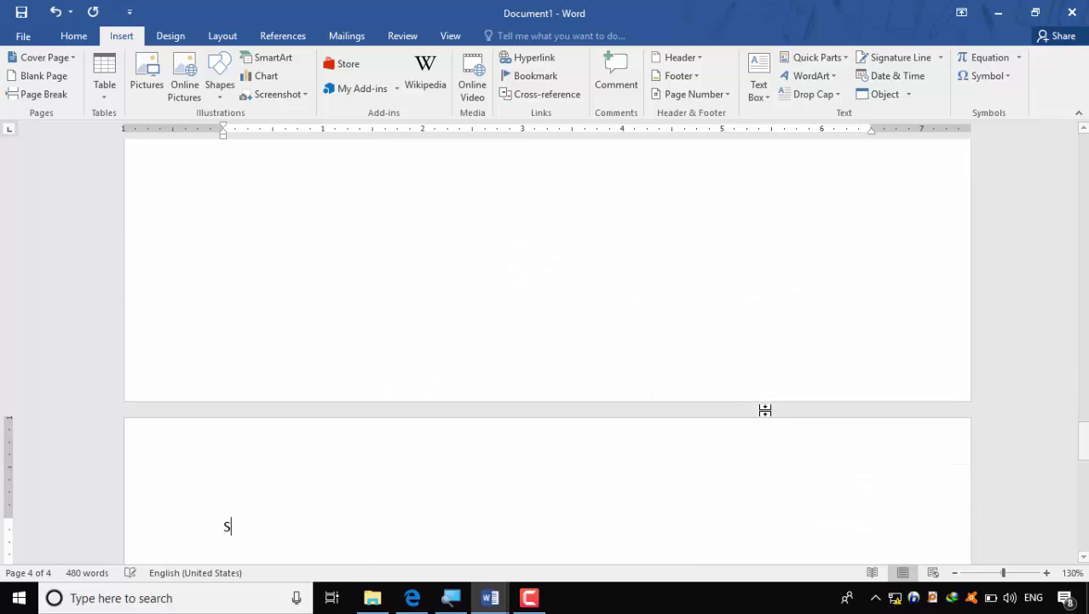
text(oftw=wa)
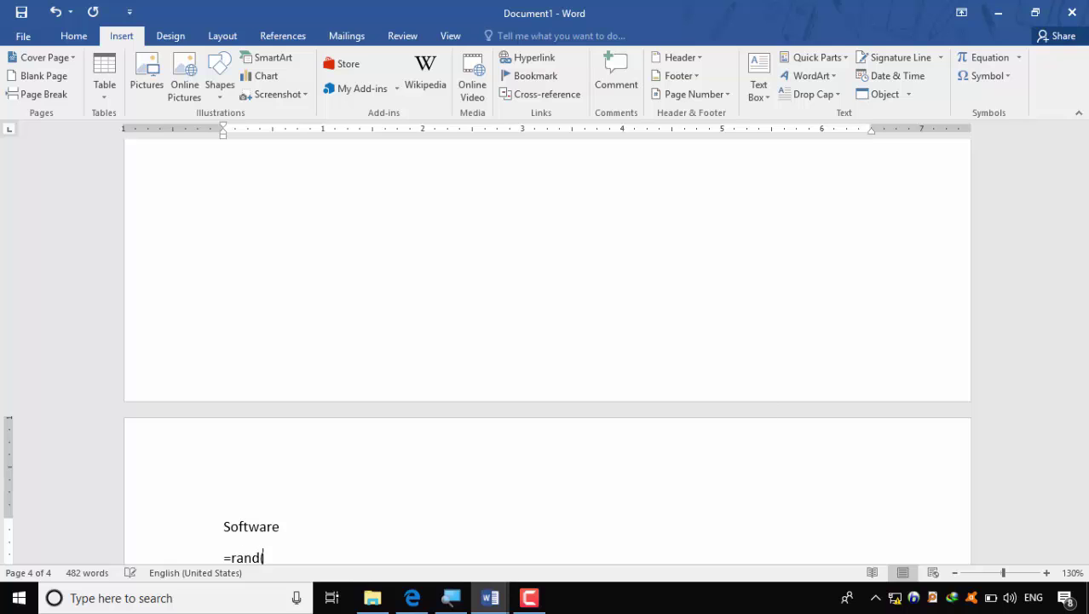
text())
key(Return)
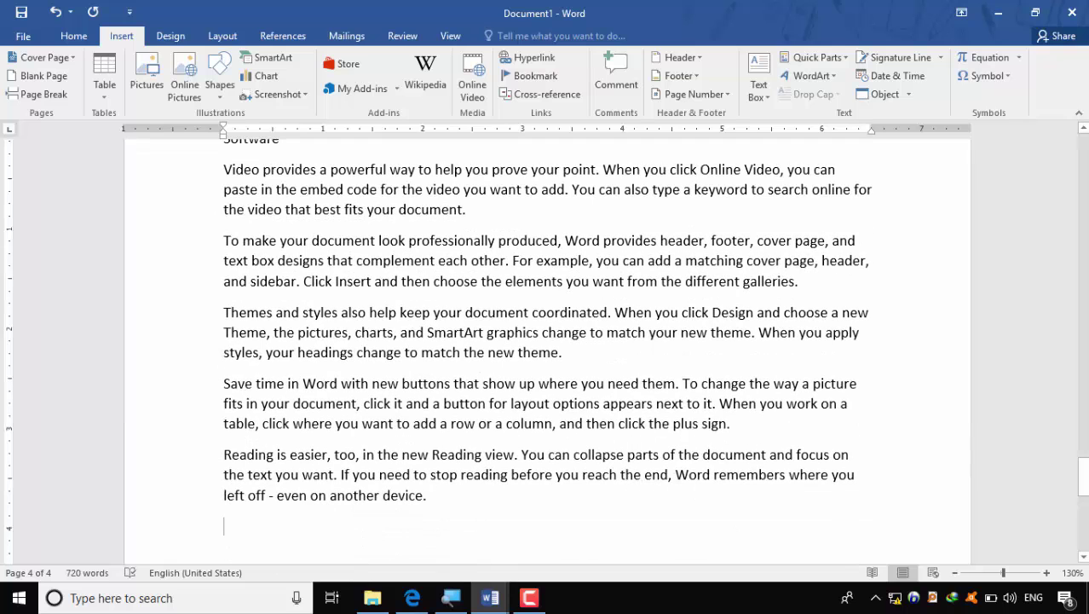
drag(1082, 475, 1082, 296)
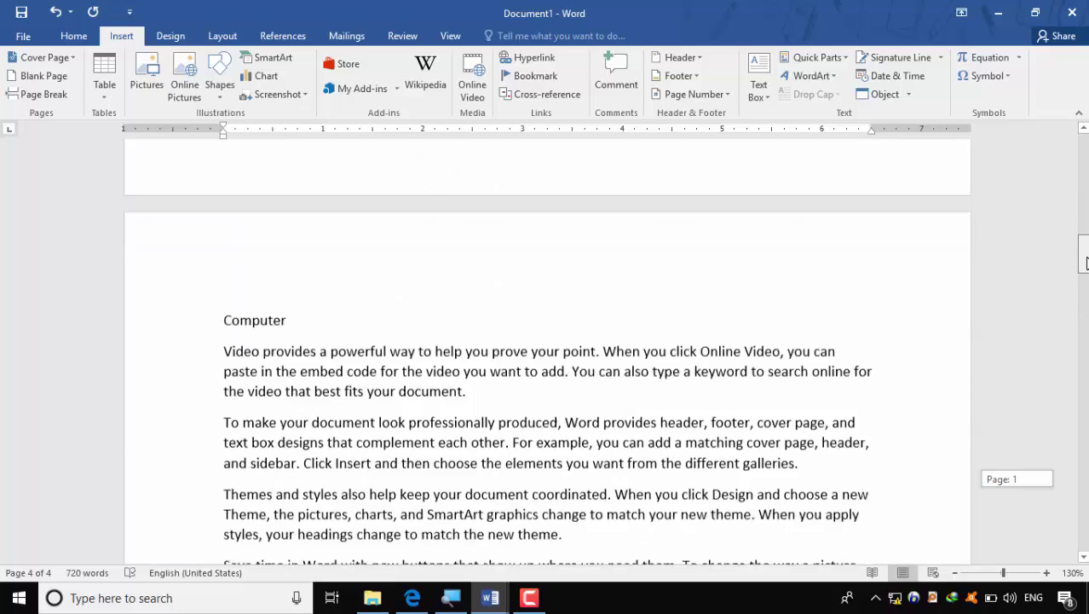
mouse_move(1082, 297)
mouse_down()
mouse_move(1084, 260)
mouse_move(1084, 469)
mouse_move(1083, 154)
mouse_up()
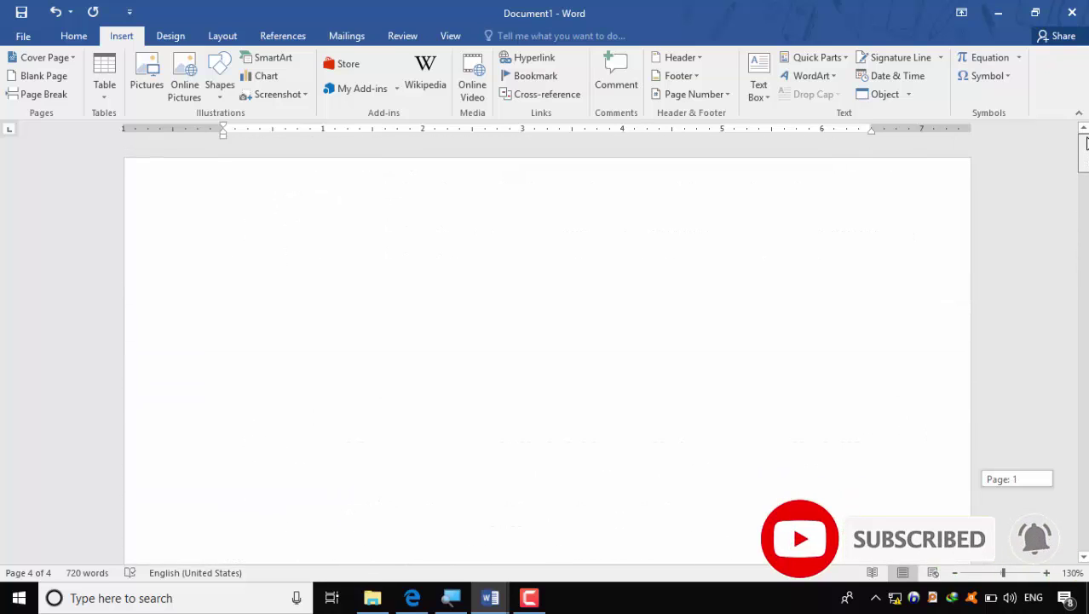
Type the lines Computer, Hardware and Software at the top of page 1
click(206, 260)
click(242, 279)
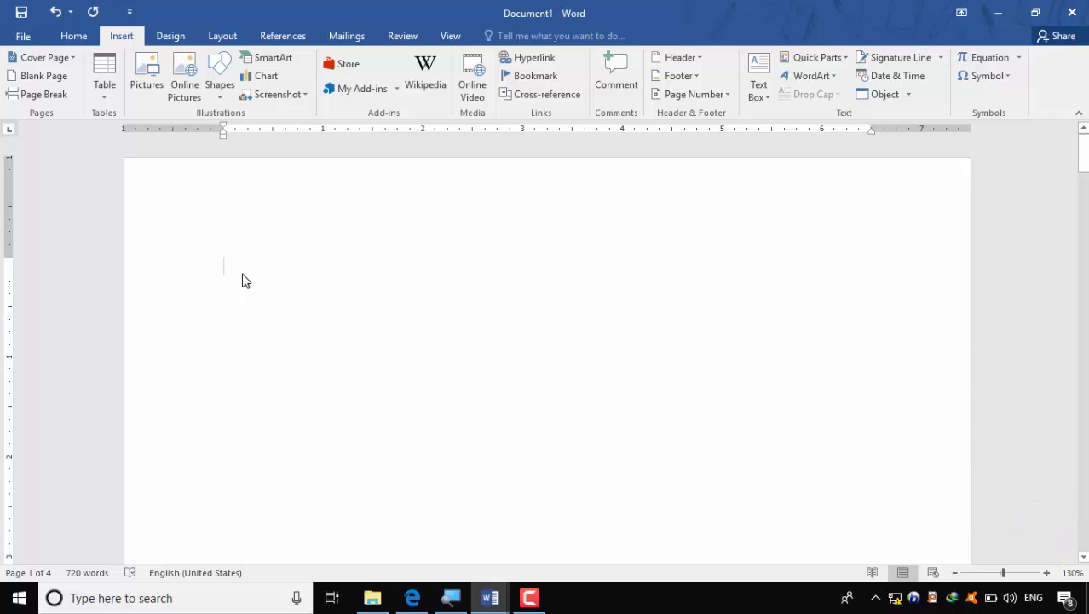
text(Comput)
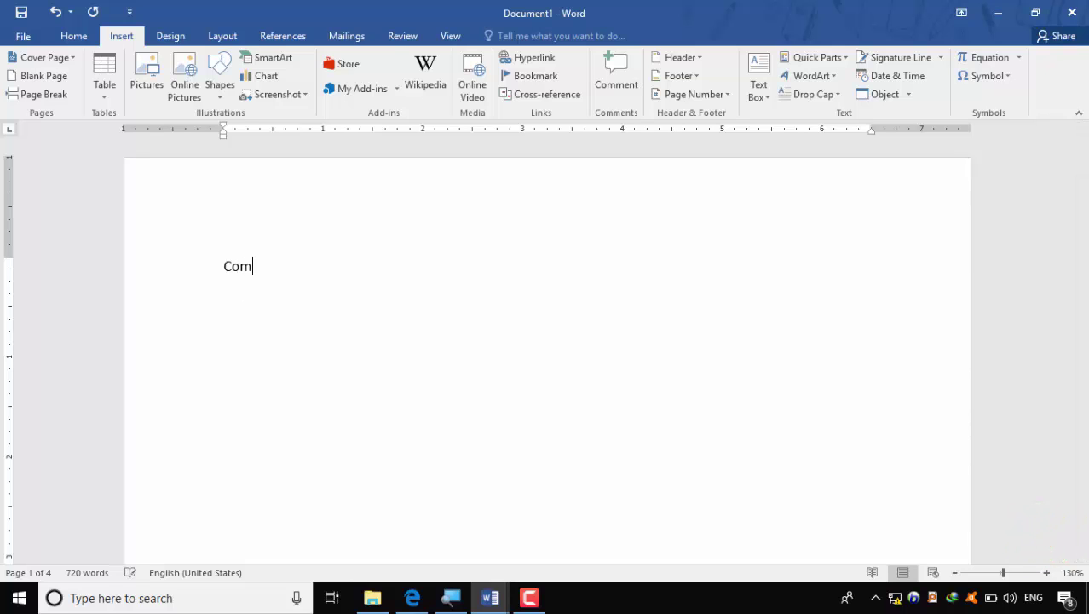
text(er)
key(Return)
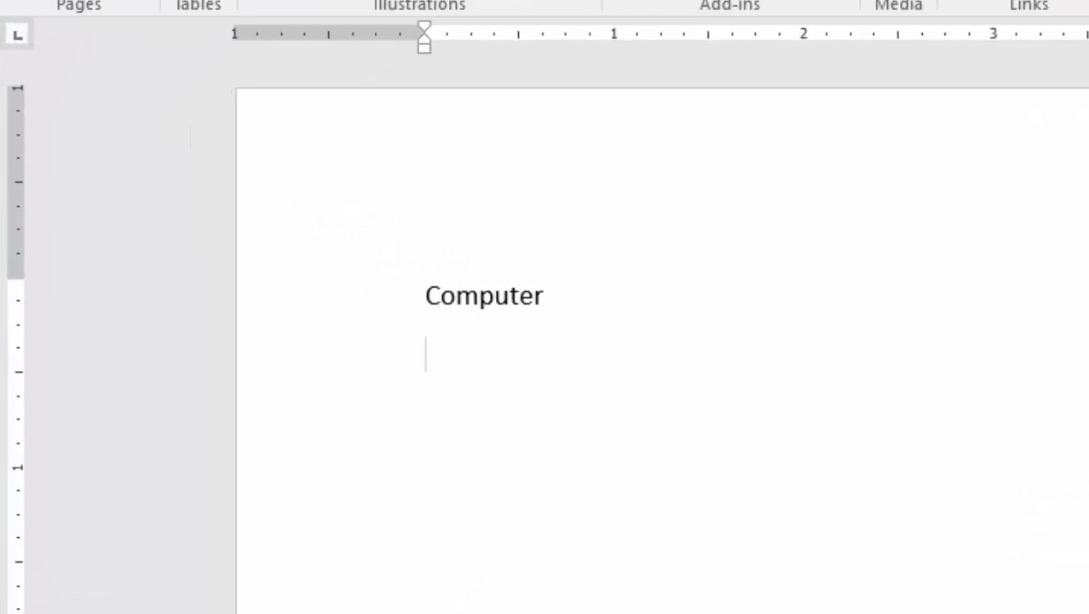
text(Hardware)
key(Return)
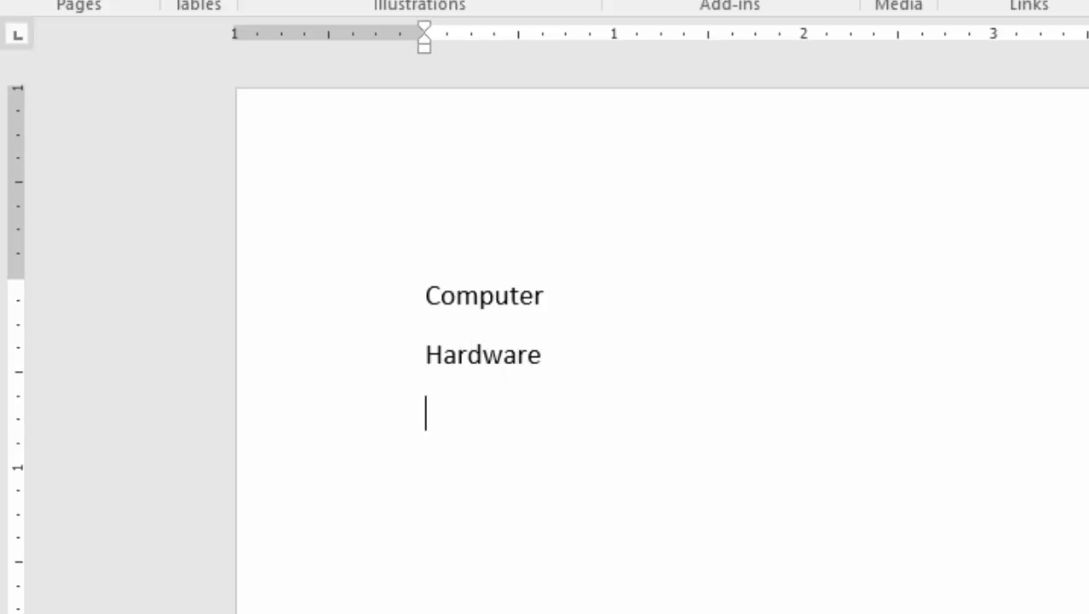
text(Software)
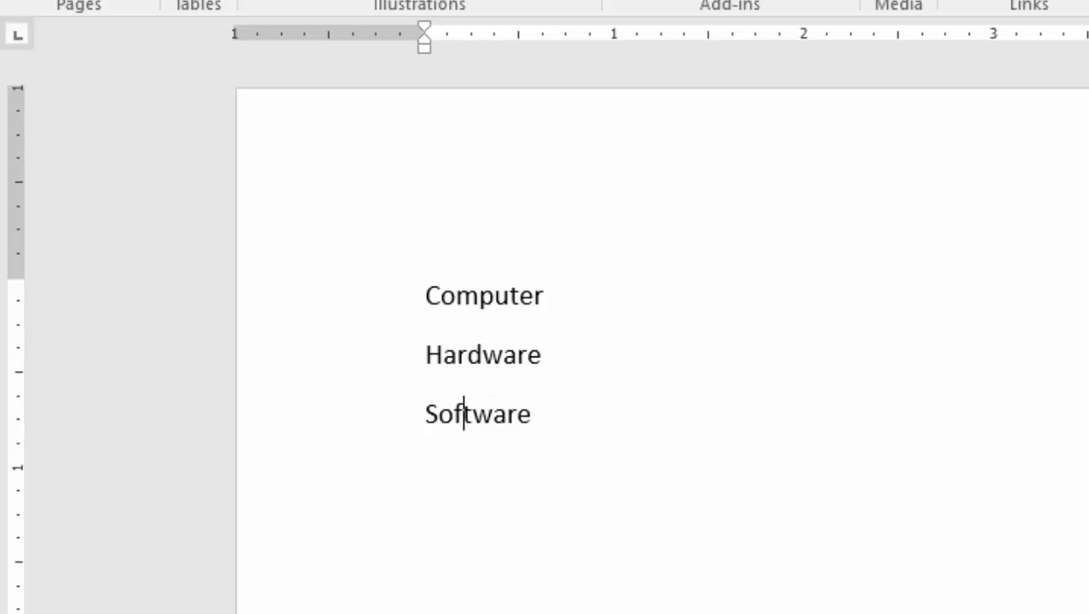
Select the Computer, Hardware and Software lines together and delete them, leaving page 1 blank
double_click(464, 410)
triple_click(463, 411)
click(463, 411)
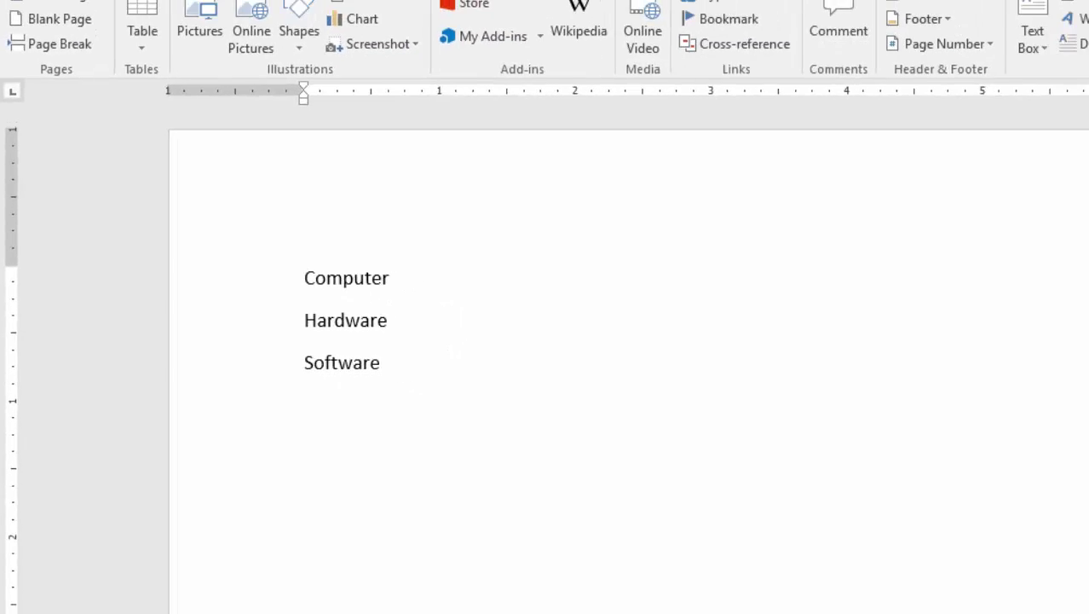
double_click(246, 330)
click(245, 332)
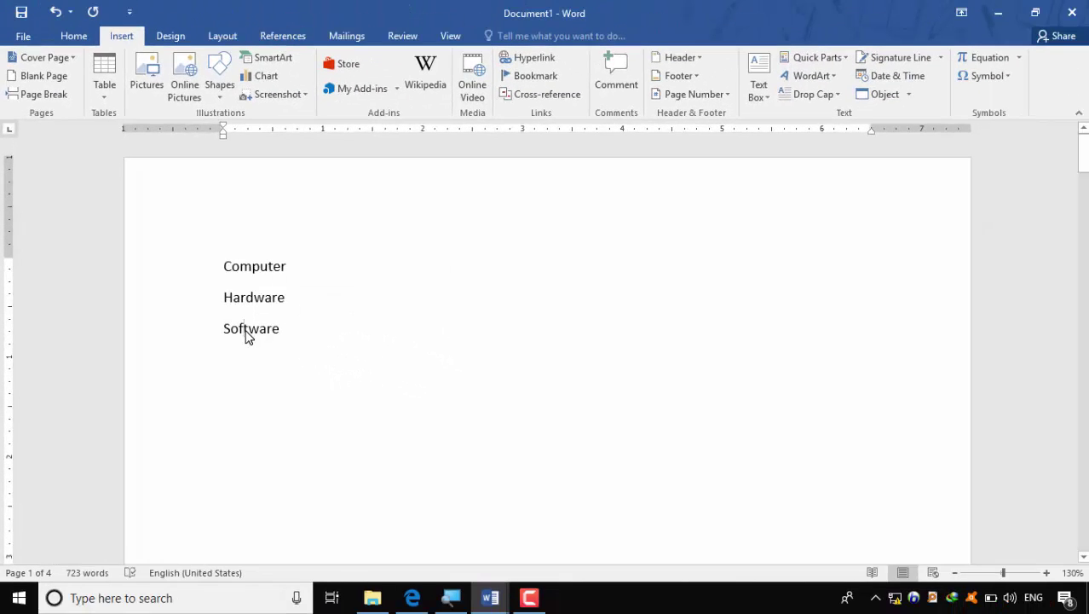
double_click(245, 329)
click(245, 329)
drag(1084, 146, 1084, 243)
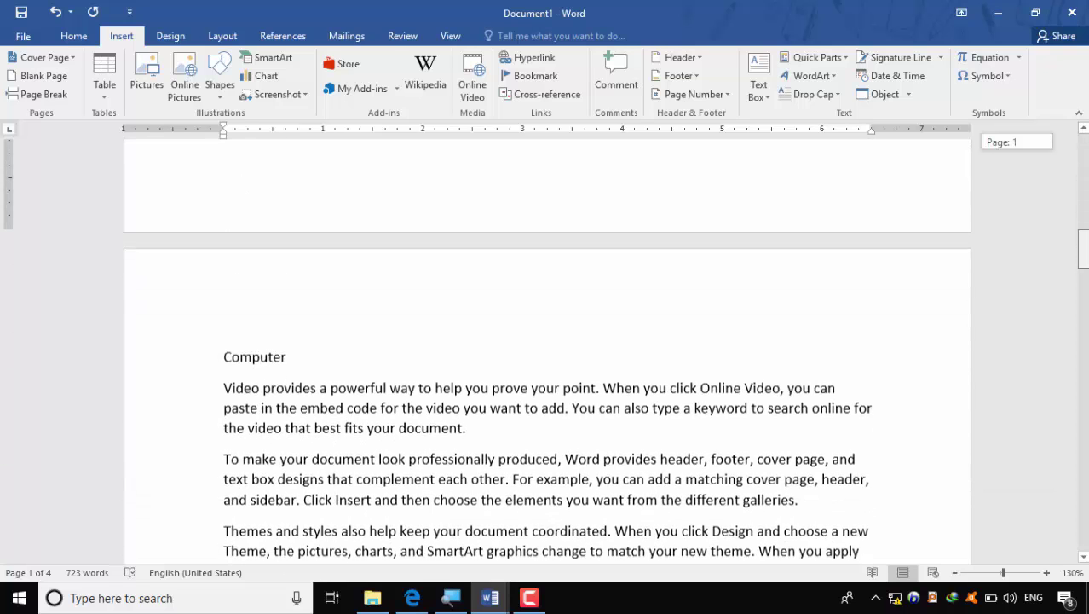
drag(1083, 250, 1083, 150)
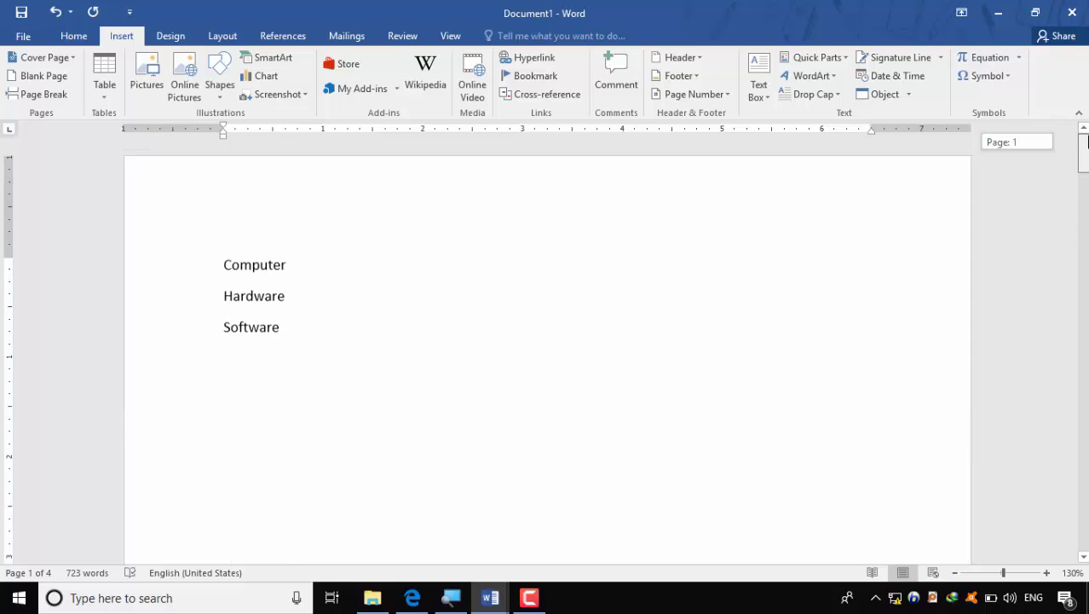
drag(296, 268, 224, 265)
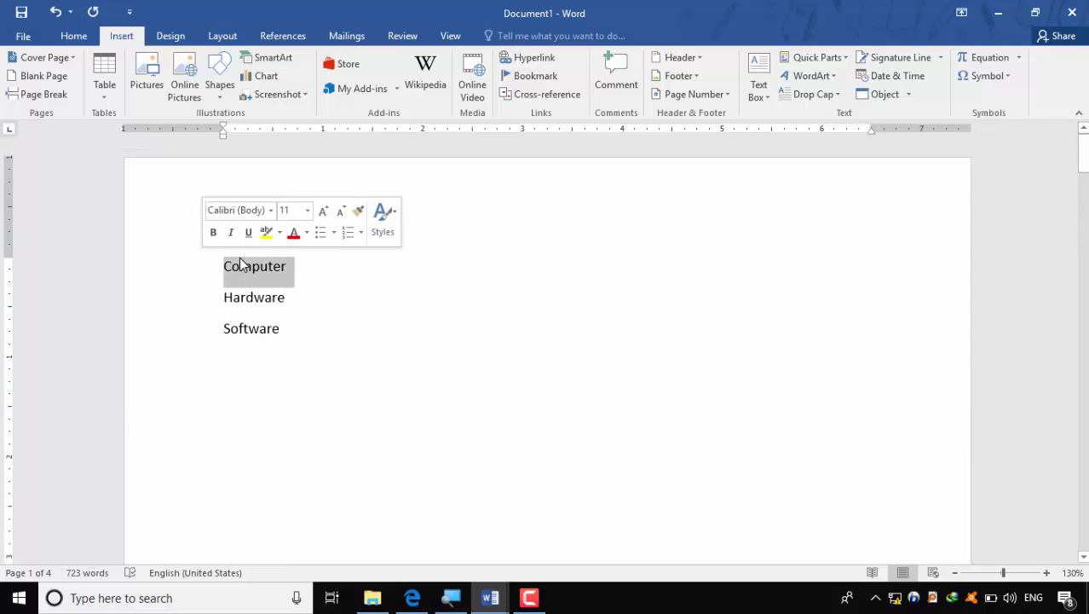
mouse_move(1083, 153)
mouse_down()
mouse_move(1083, 260)
mouse_move(1084, 128)
mouse_up()
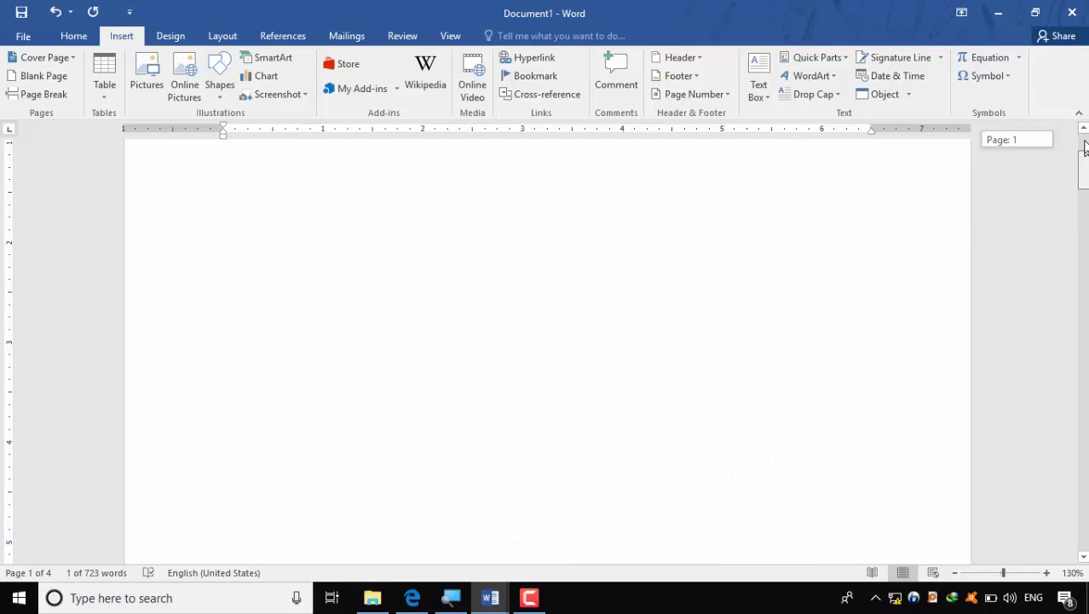
click(321, 330)
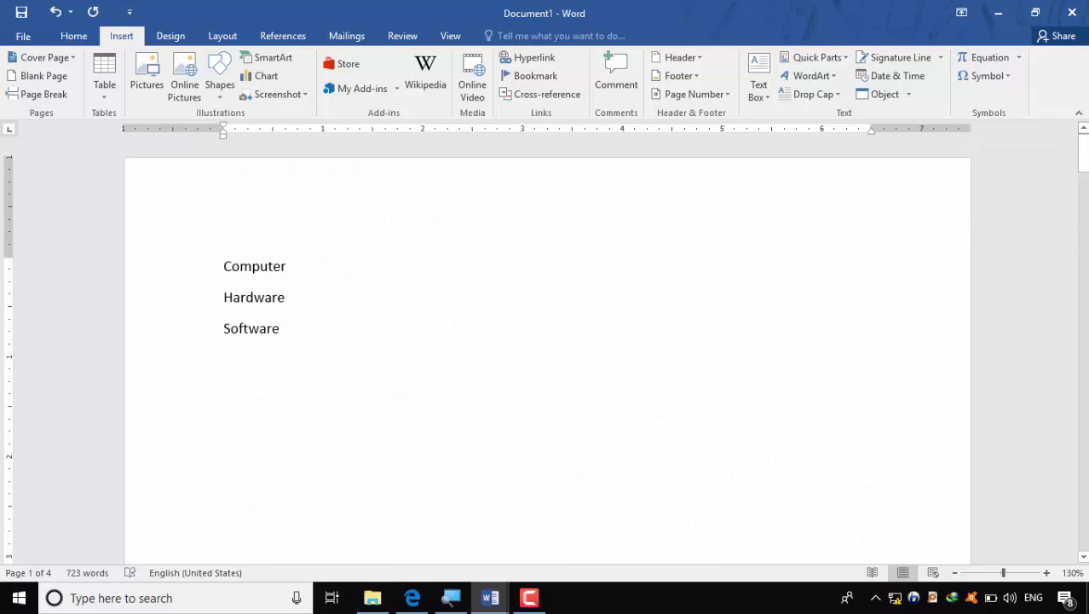
drag(281, 329, 214, 266)
key(Delete)
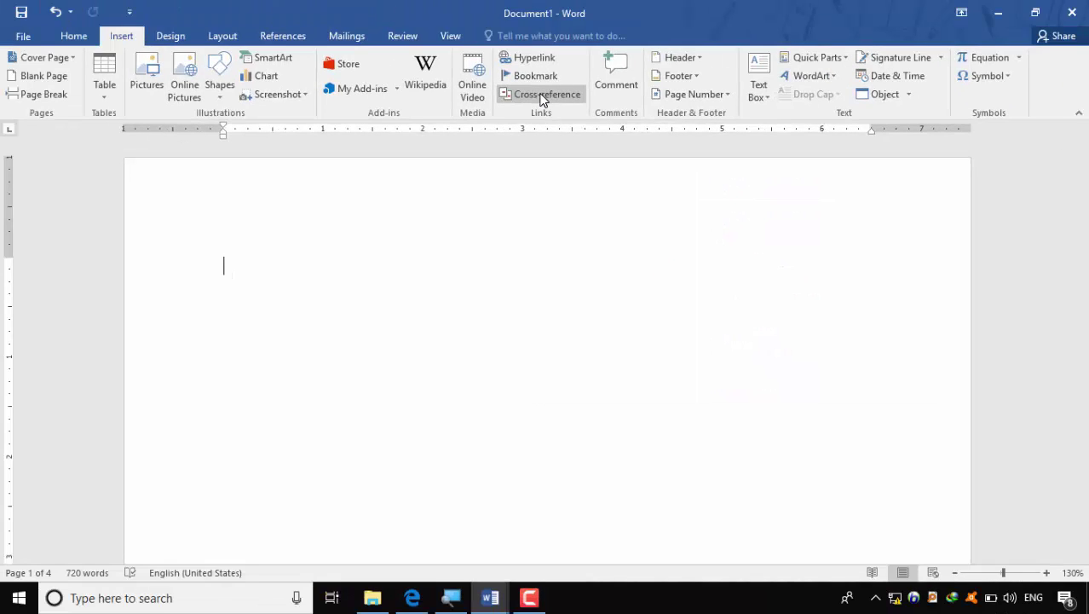
click(541, 97)
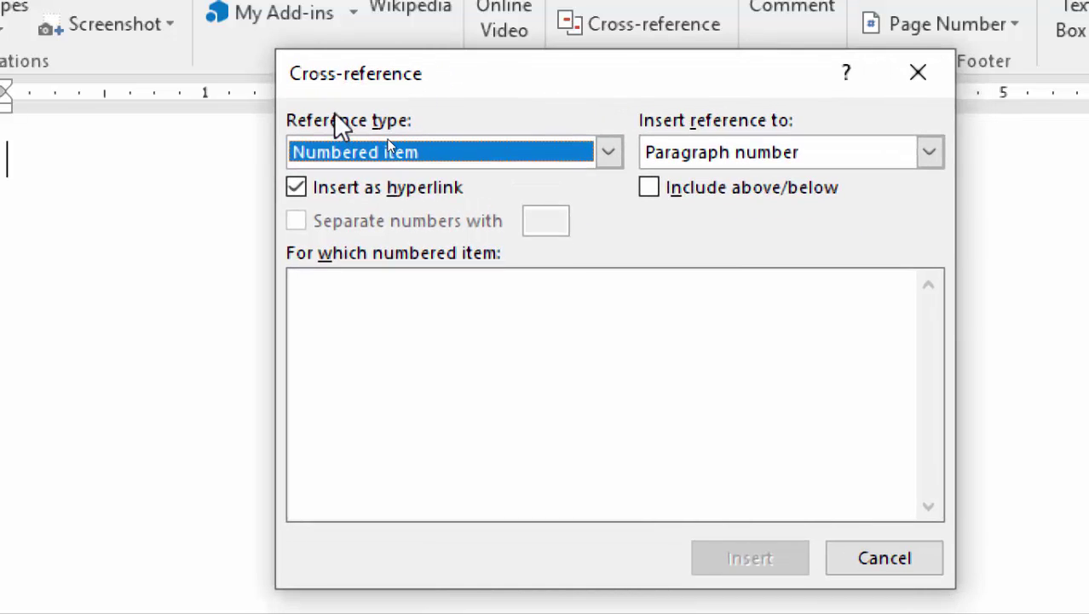
click(369, 155)
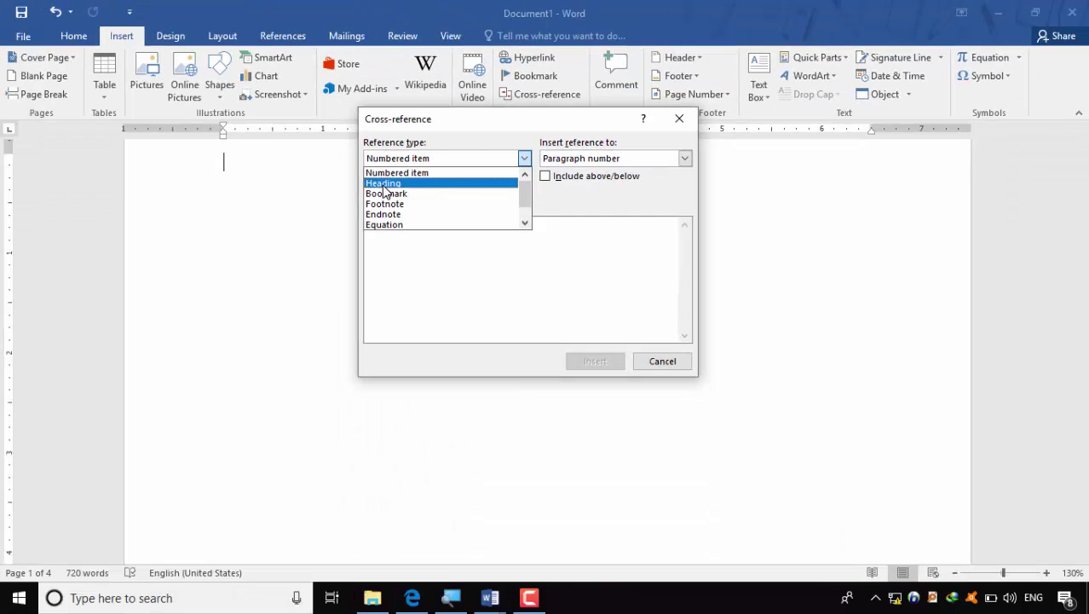
click(328, 202)
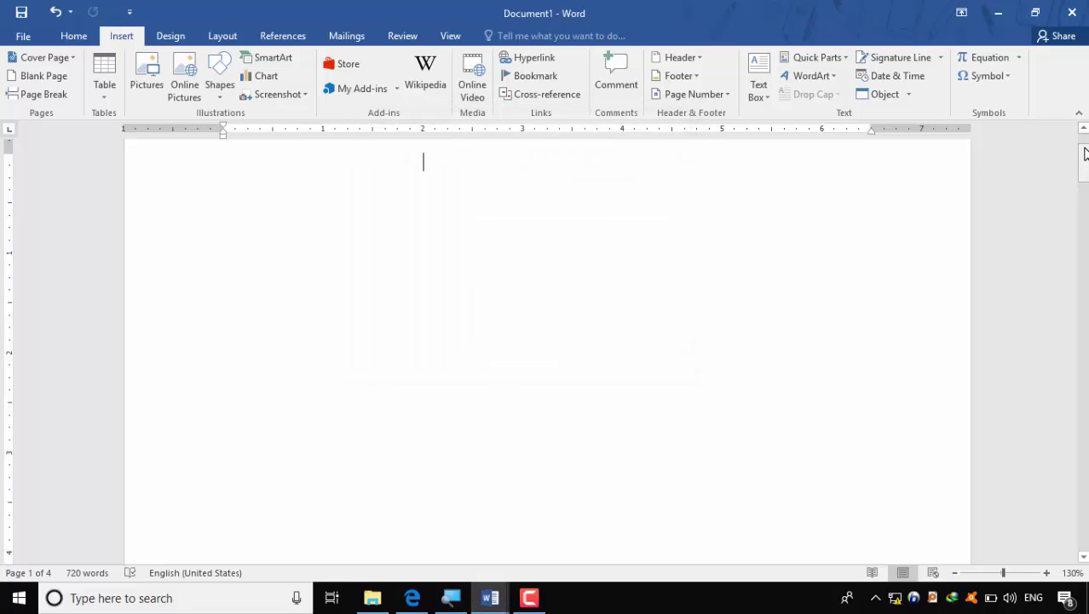
Apply the Heading 1 style to the Computer title
mouse_move(1084, 151)
mouse_down()
mouse_move(1082, 351)
mouse_move(1082, 250)
mouse_move(1082, 268)
mouse_up()
scroll(288, 244, up, 1)
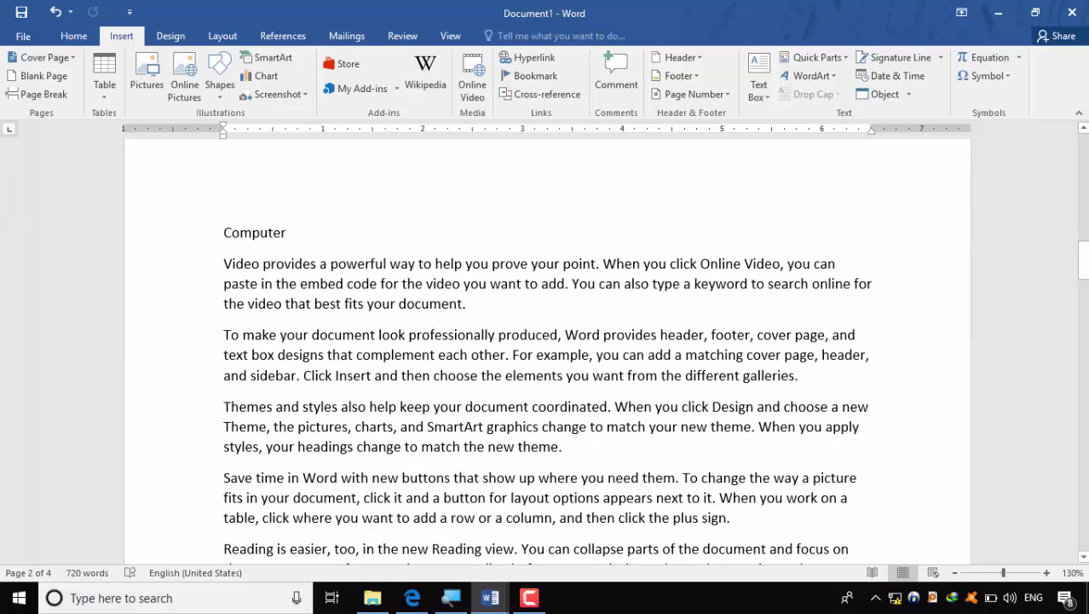
click(252, 232)
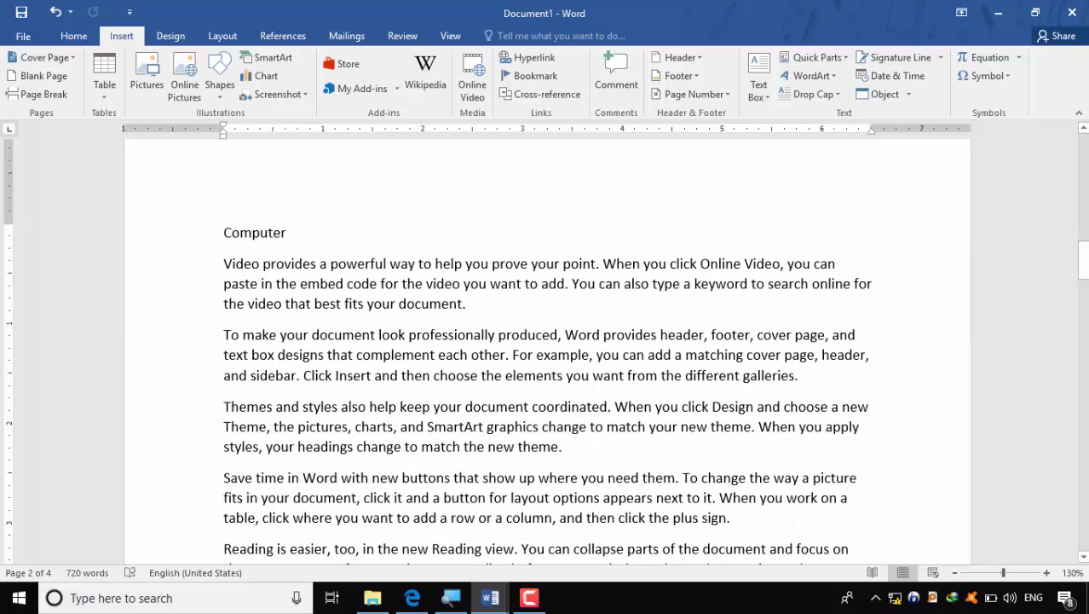
double_click(254, 233)
click(254, 234)
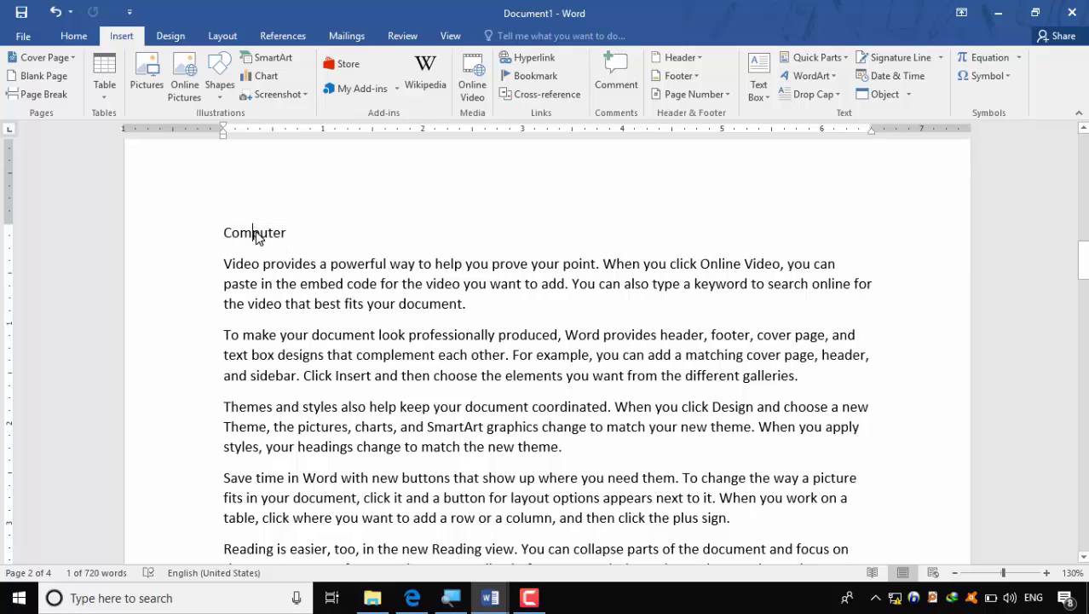
click(75, 36)
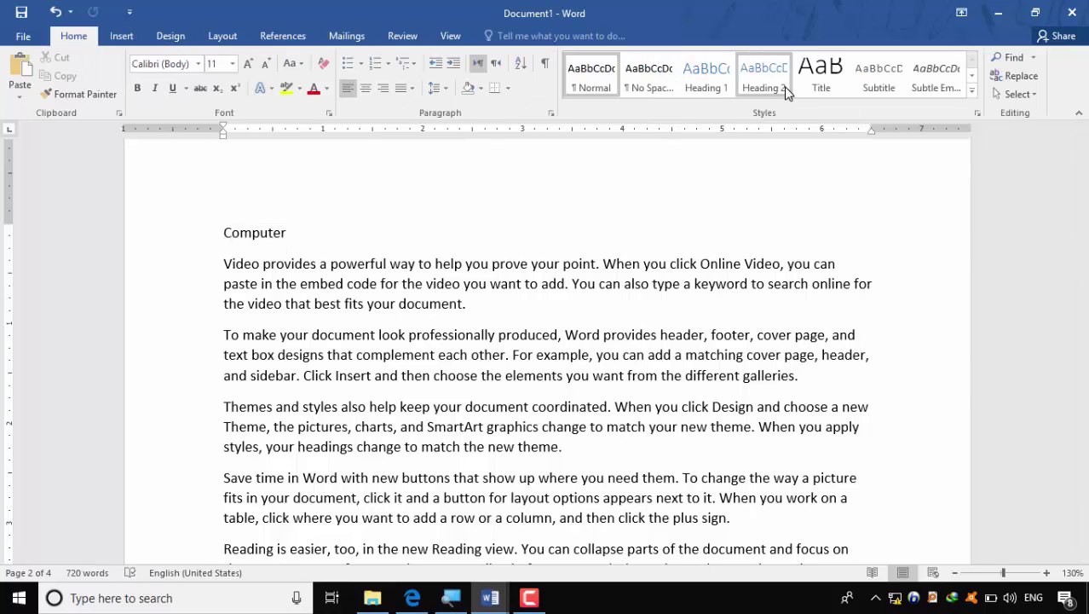
click(712, 77)
Apply Heading 2 to the Hardware and Software titles, then return to the top of page 1
drag(1082, 260, 1082, 353)
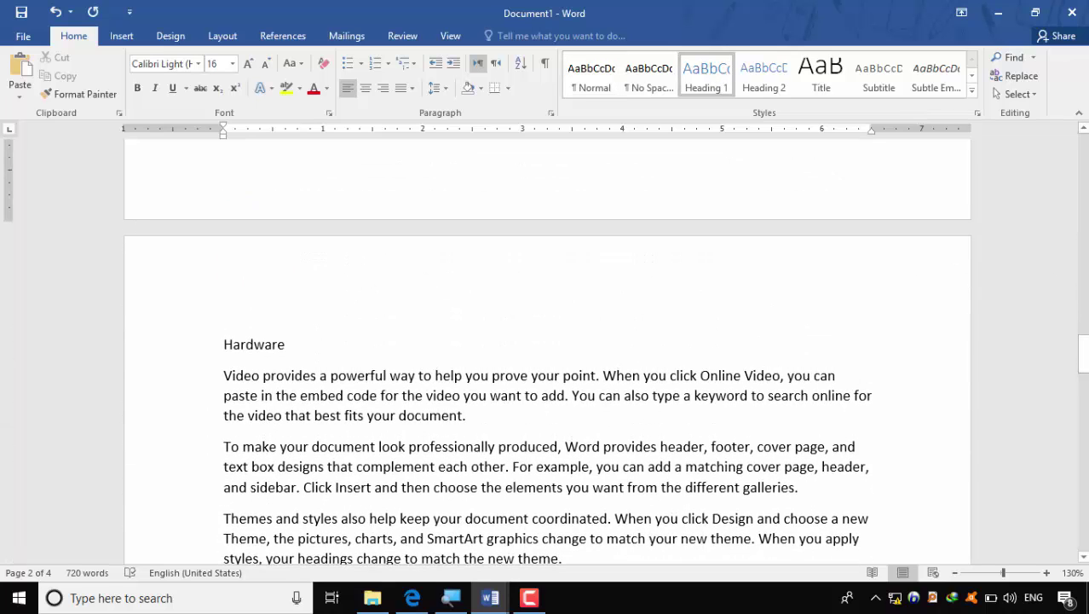
click(238, 347)
click(748, 82)
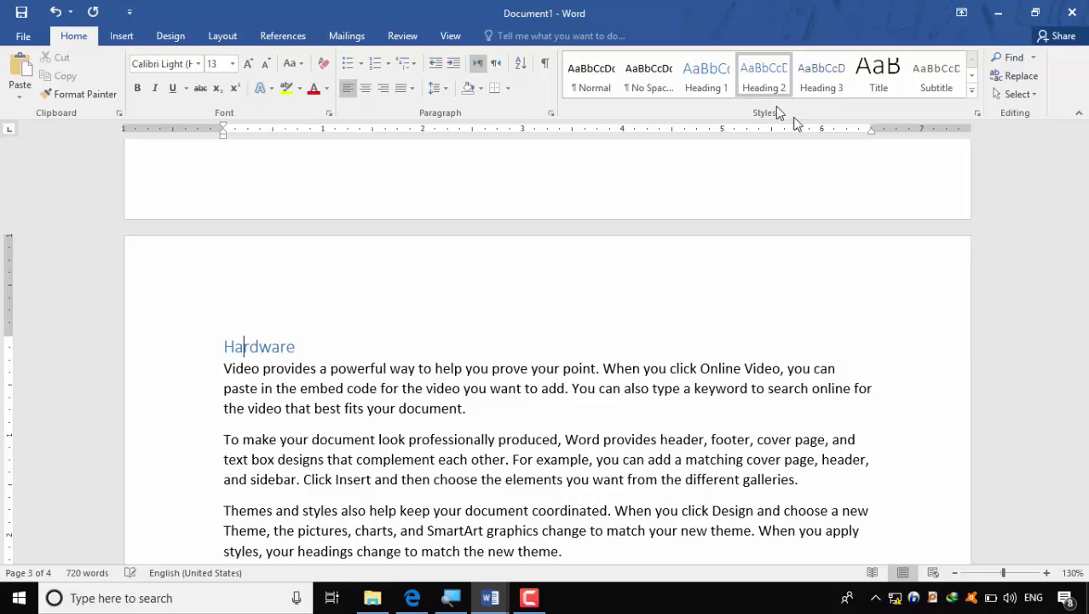
drag(1084, 355, 1084, 461)
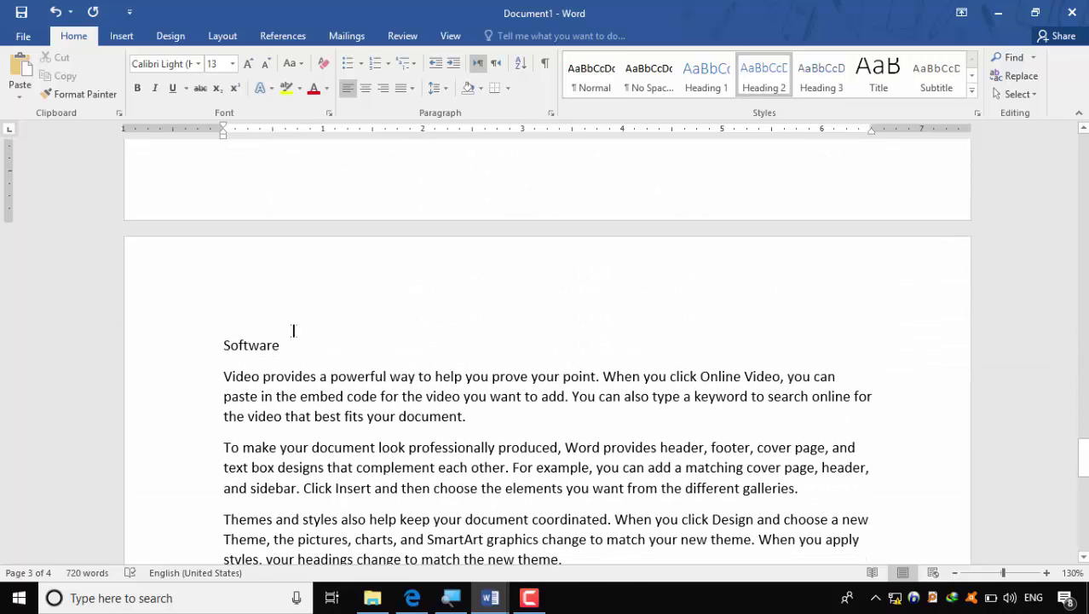
click(267, 345)
click(765, 96)
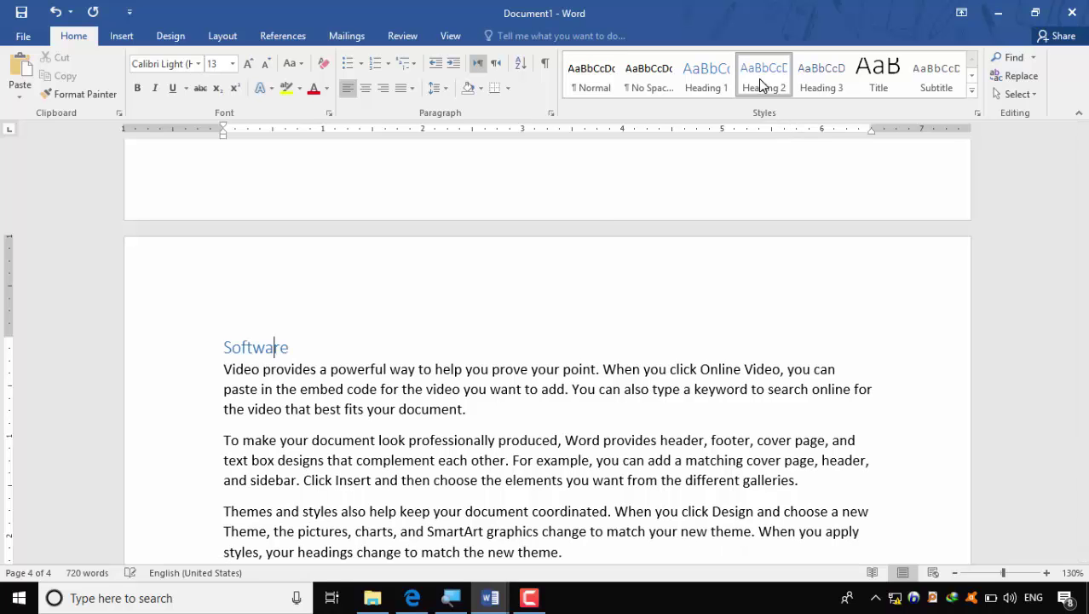
drag(1083, 457, 1083, 153)
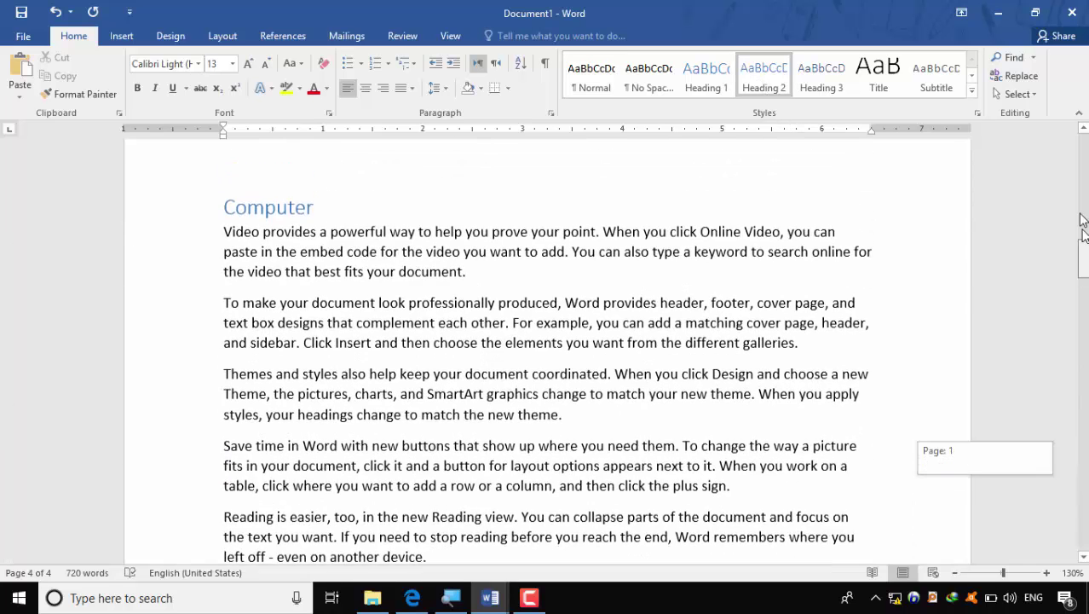
click(257, 297)
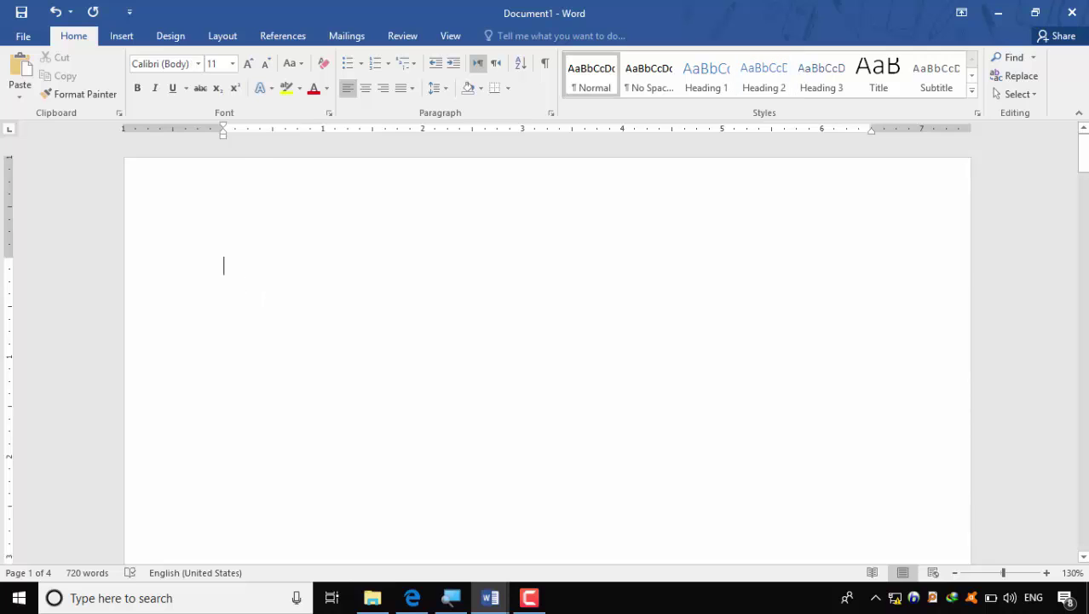
Insert a Heading cross-reference to Computer at the top of page 1, then start a new line
click(119, 38)
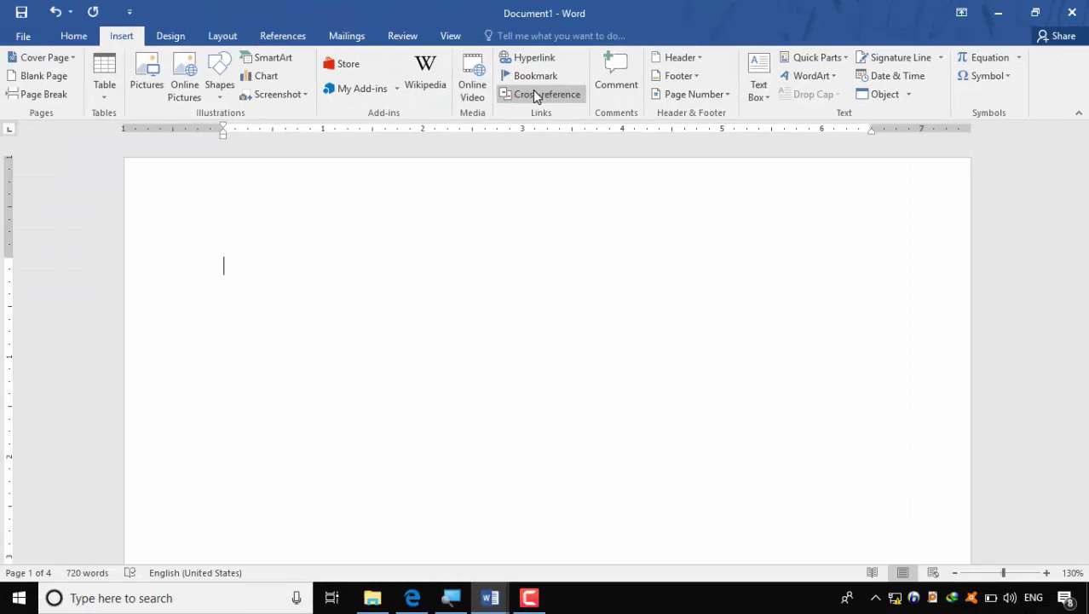
click(539, 92)
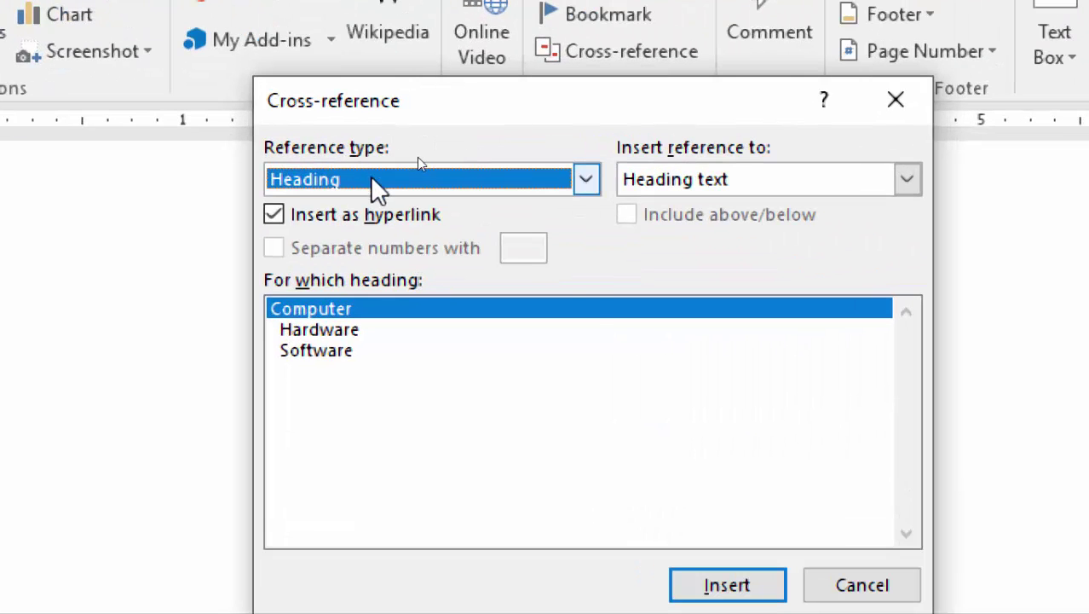
click(376, 188)
click(413, 178)
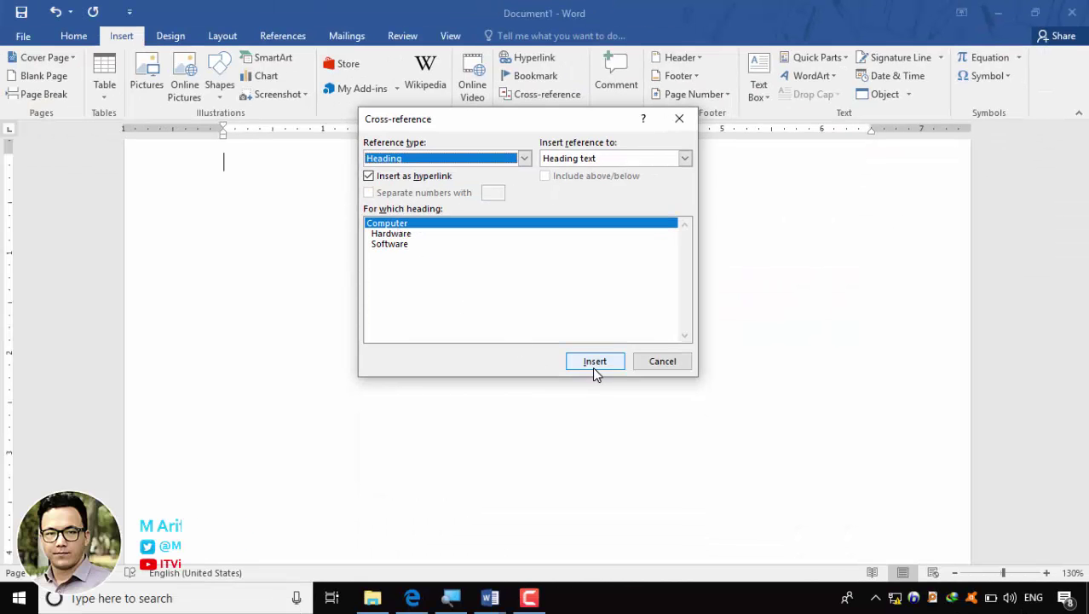
click(593, 365)
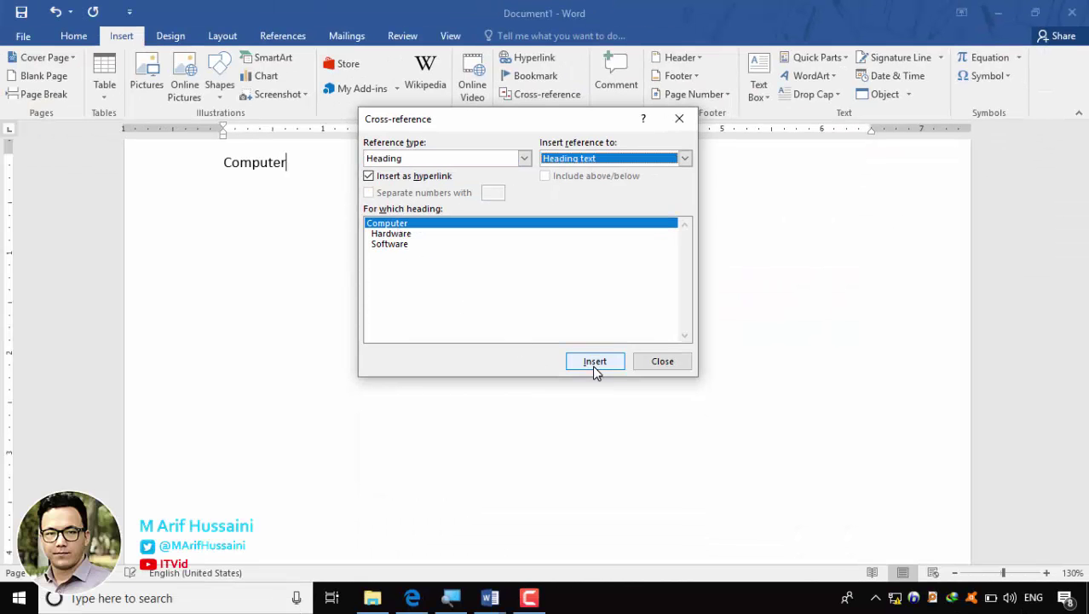
click(652, 364)
key(Return)
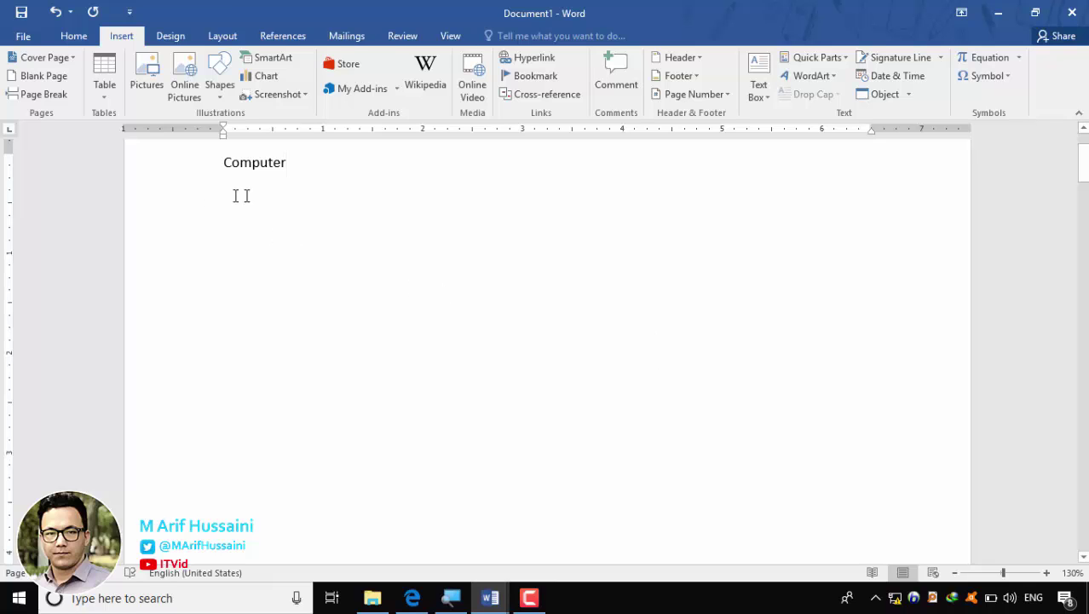
Add Heading cross-references to Hardware and Software on their own lines
click(544, 94)
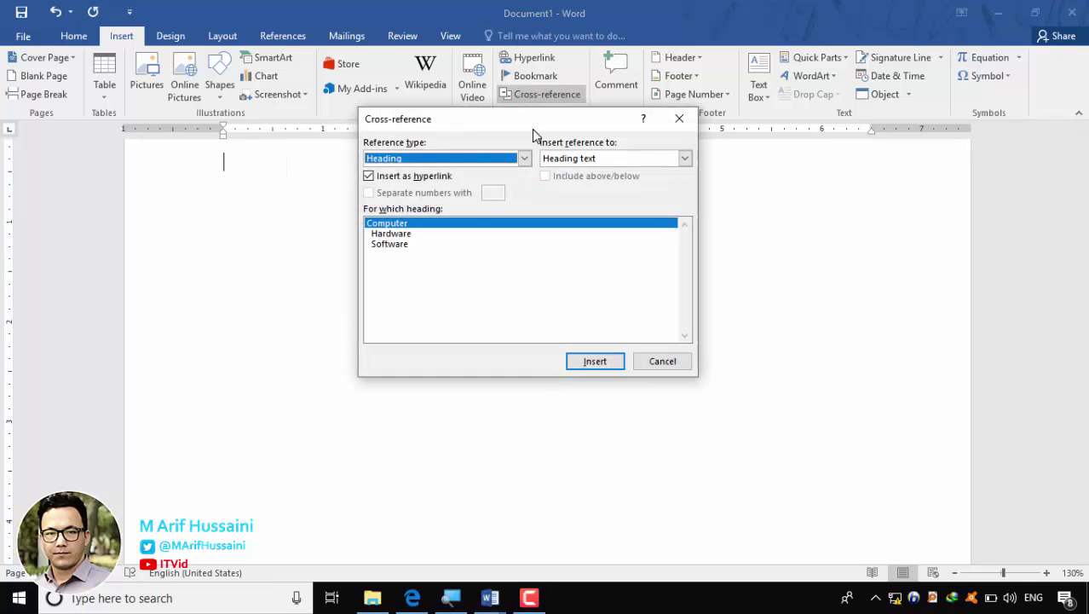
click(426, 233)
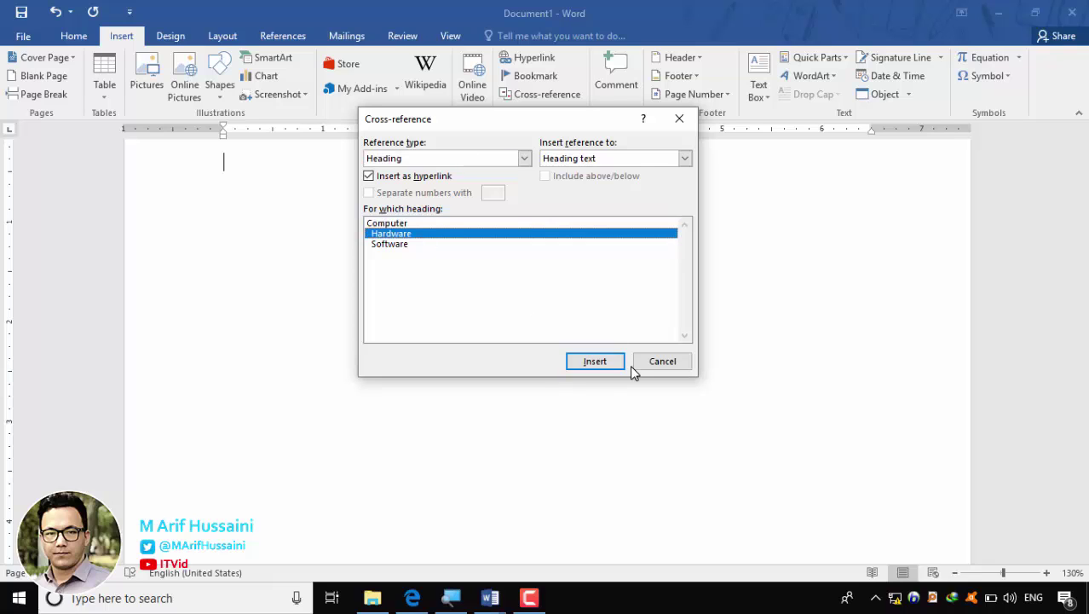
click(601, 365)
click(285, 162)
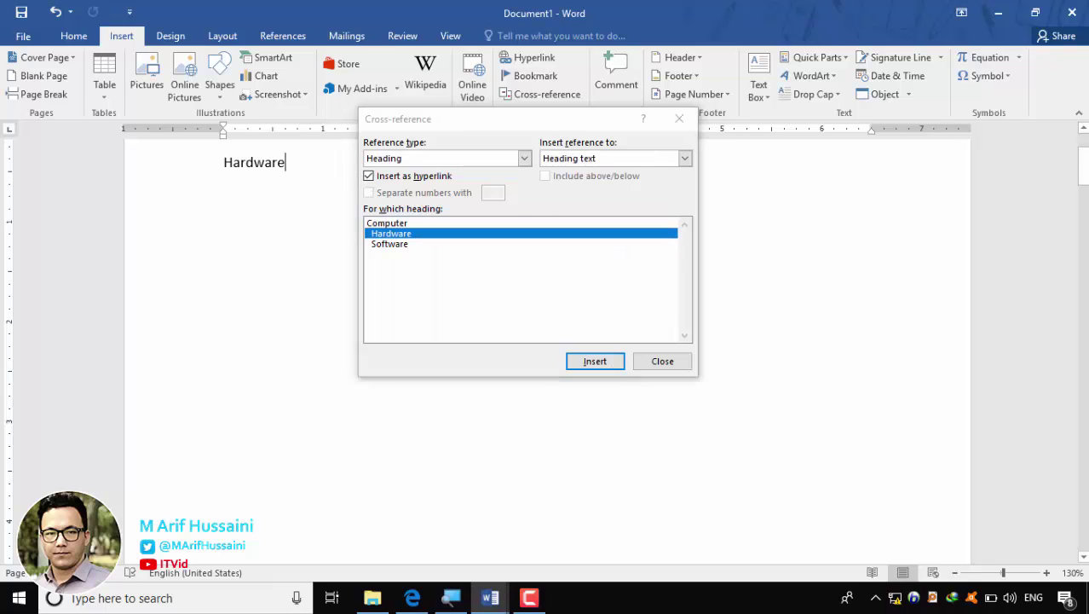
key(Return)
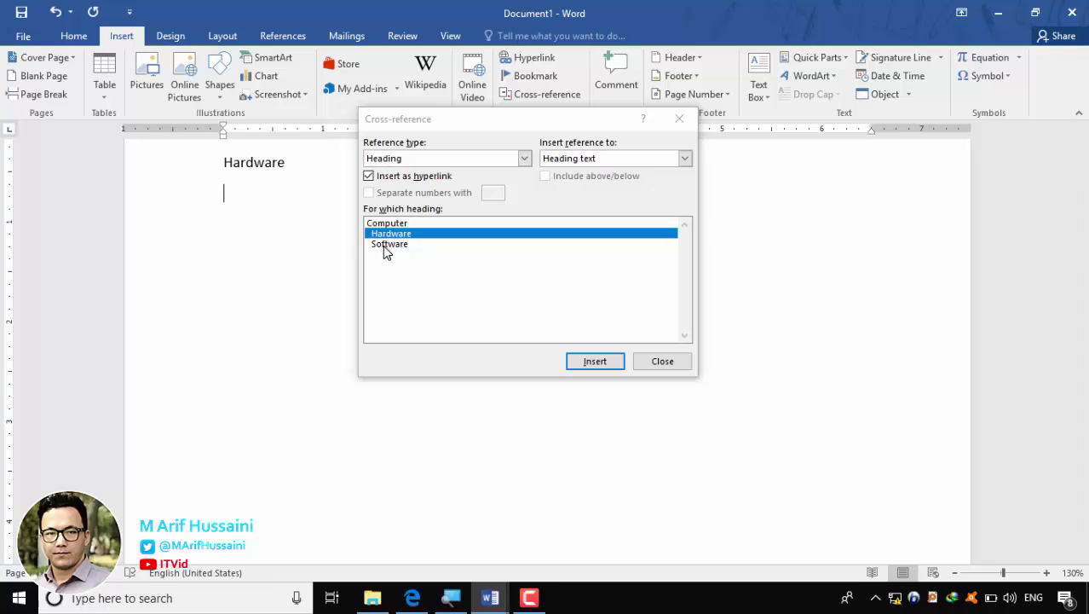
click(388, 244)
click(596, 365)
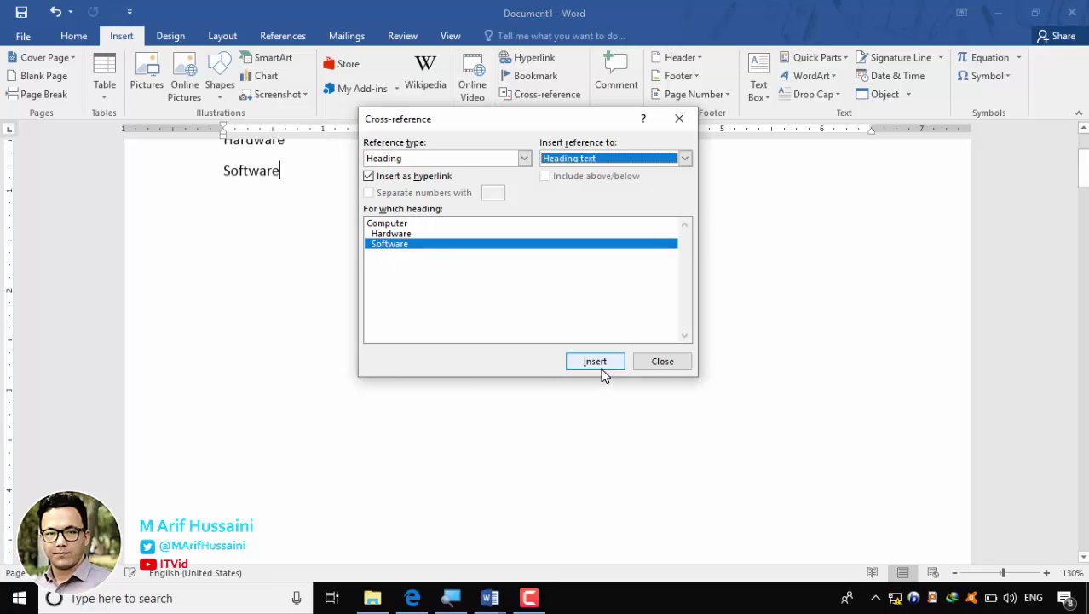
Make the three cross-reference links two font sizes larger and bold
click(662, 361)
drag(1084, 170, 1086, 143)
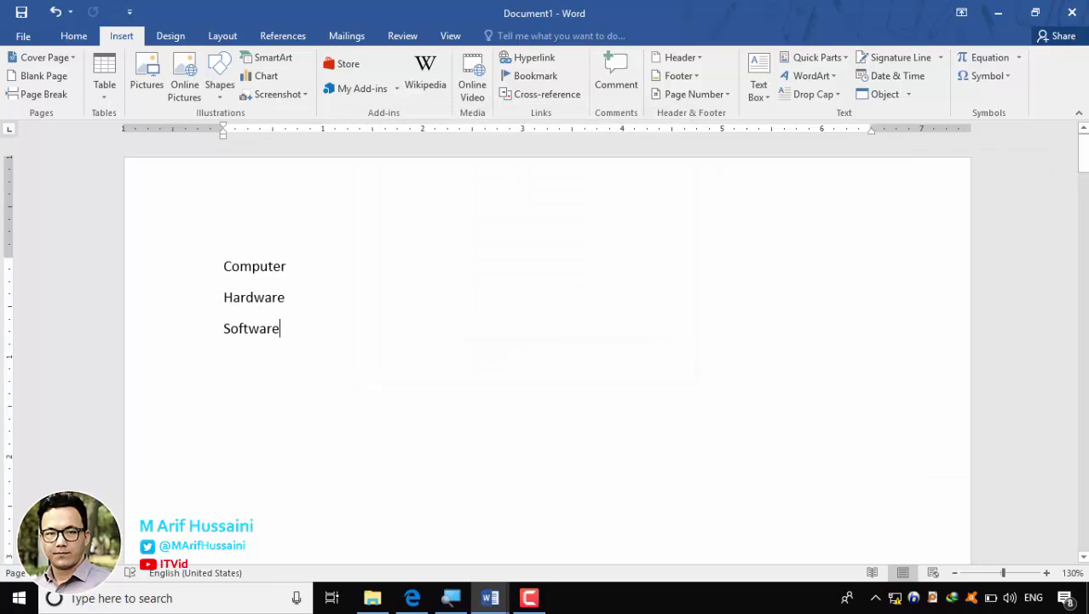
drag(310, 330, 174, 270)
key(ctrl+shift+period)
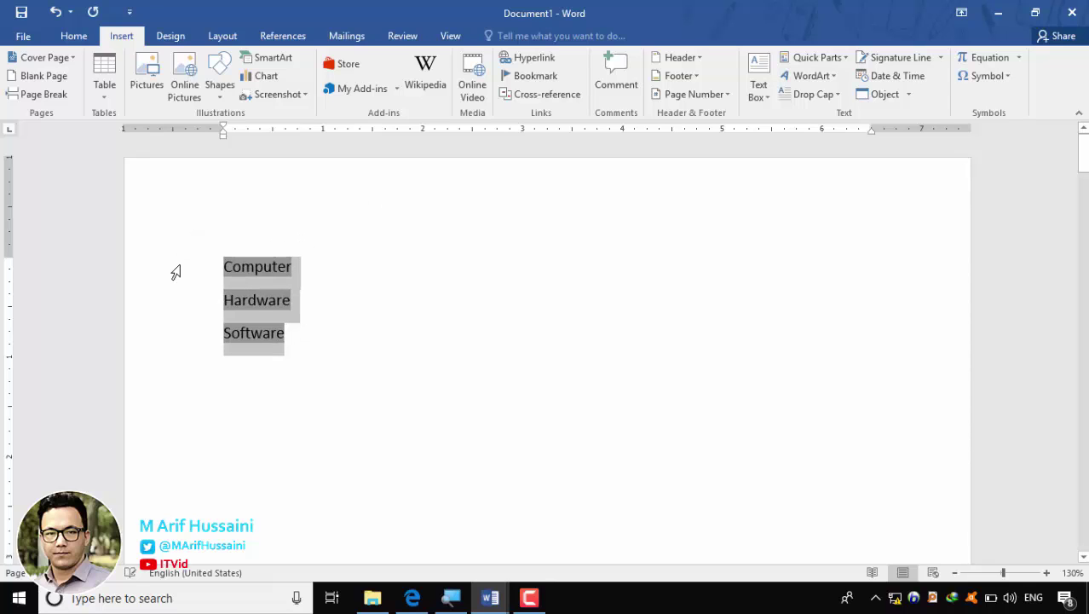
key(ctrl+shift+period)
key(ctrl+shift+period)
key(ctrl+shift+period)
key(ctrl+shift+period)
key(ctrl+shift+period)
key(ctrl+b)
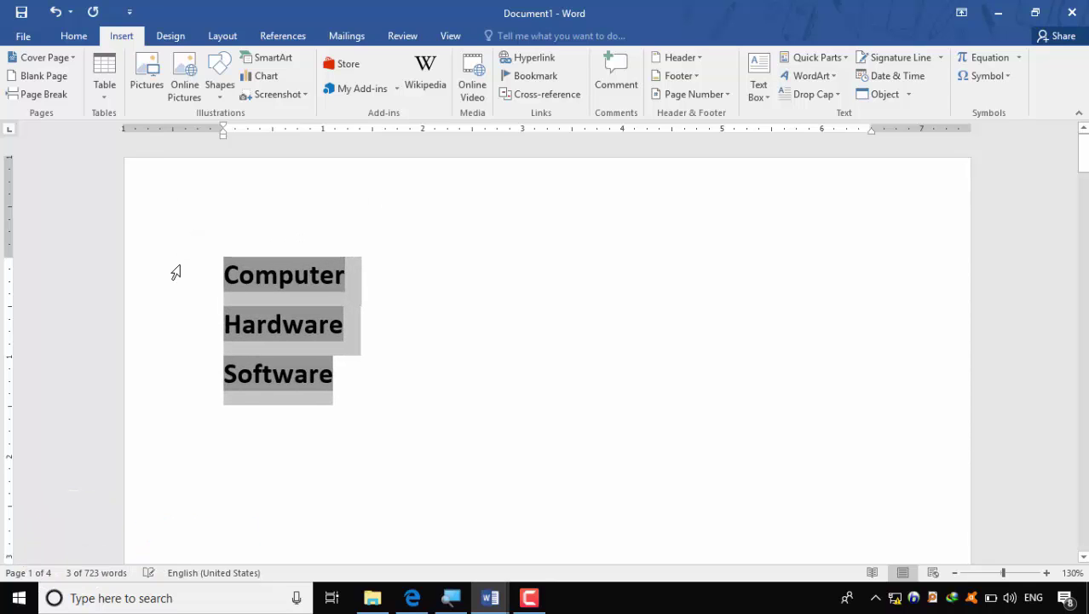
key(Right)
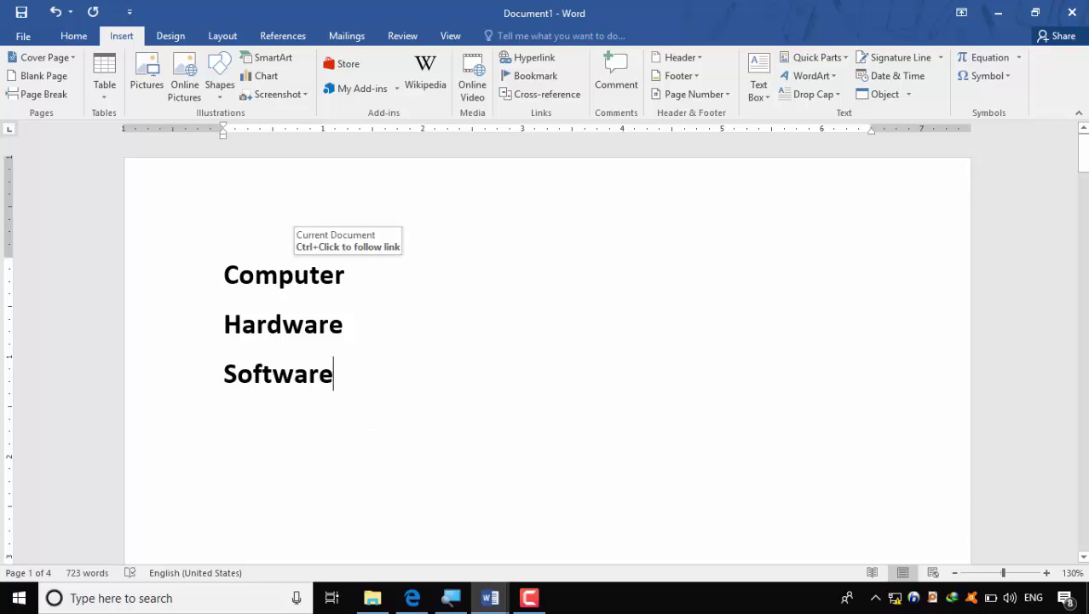
Follow the Computer, Hardware and Software links in turn, ending at page 4's Software heading
ctrl+click(276, 283)
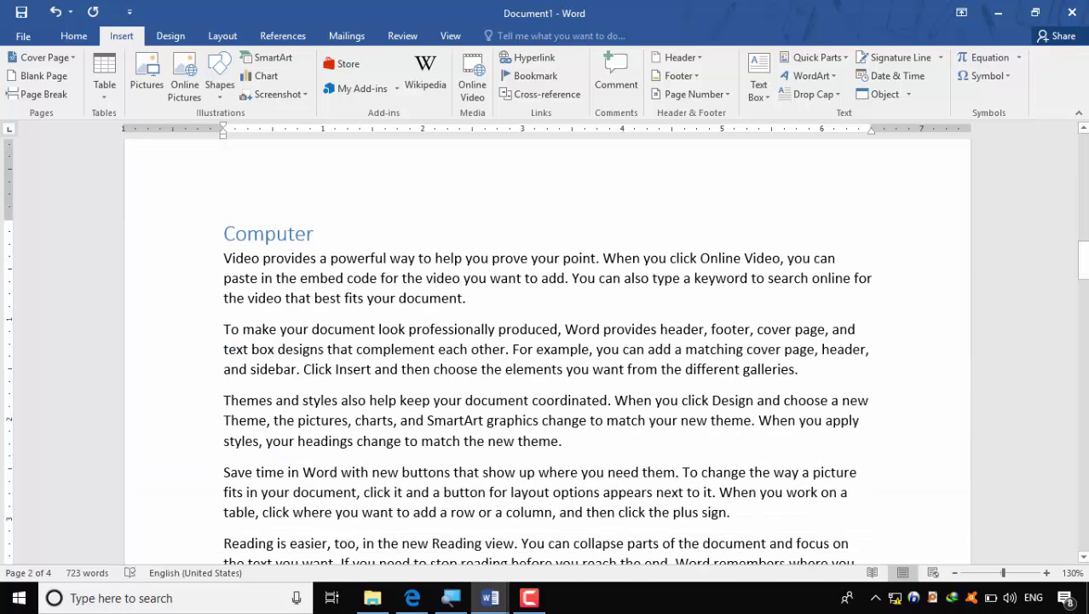
drag(1083, 260, 1076, 162)
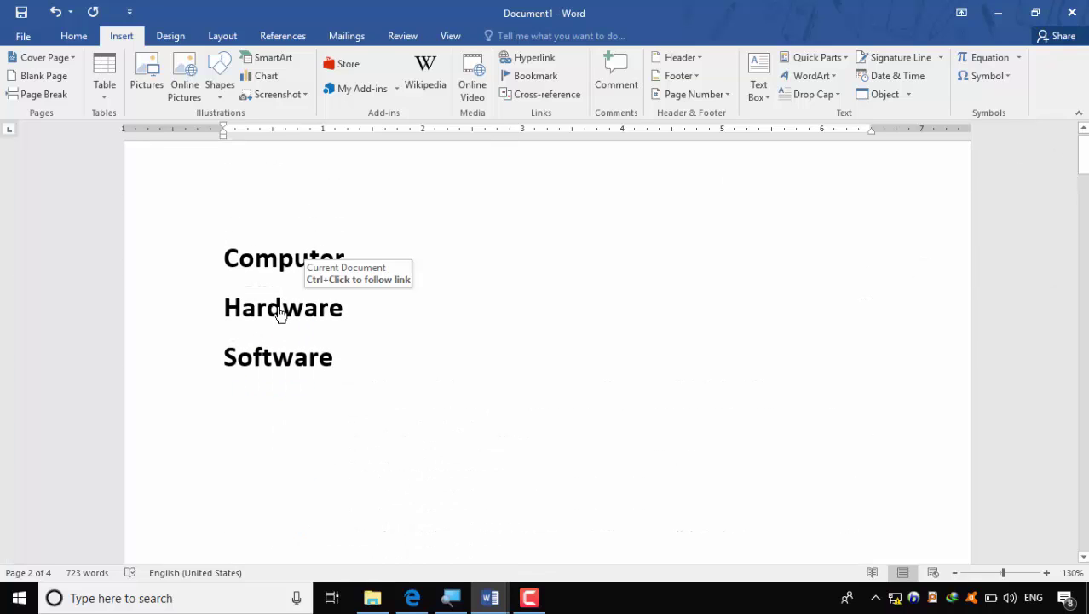
ctrl+click(275, 308)
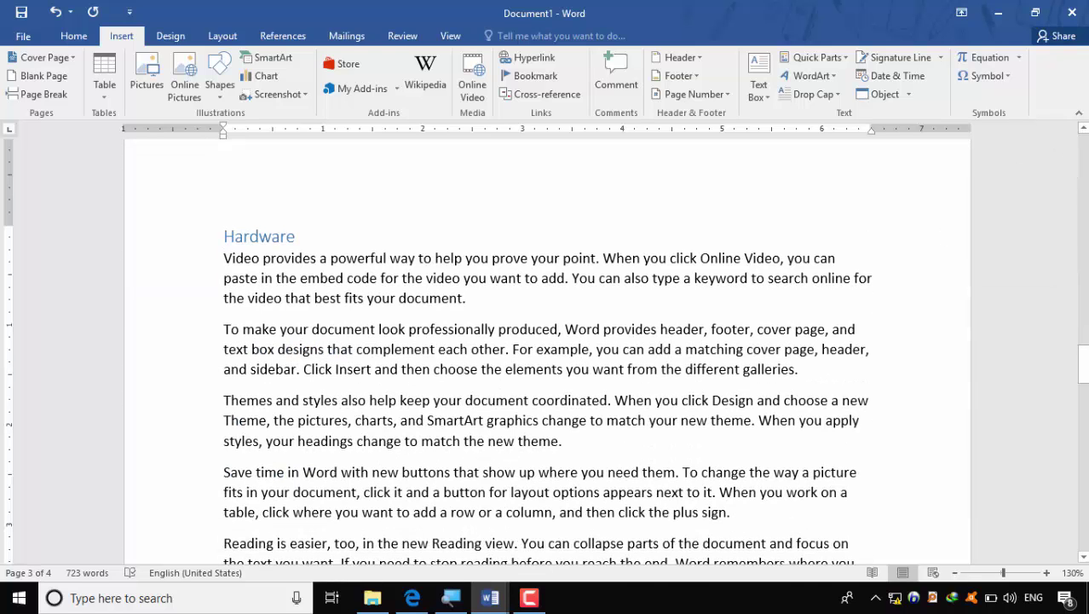
drag(1082, 362, 1083, 162)
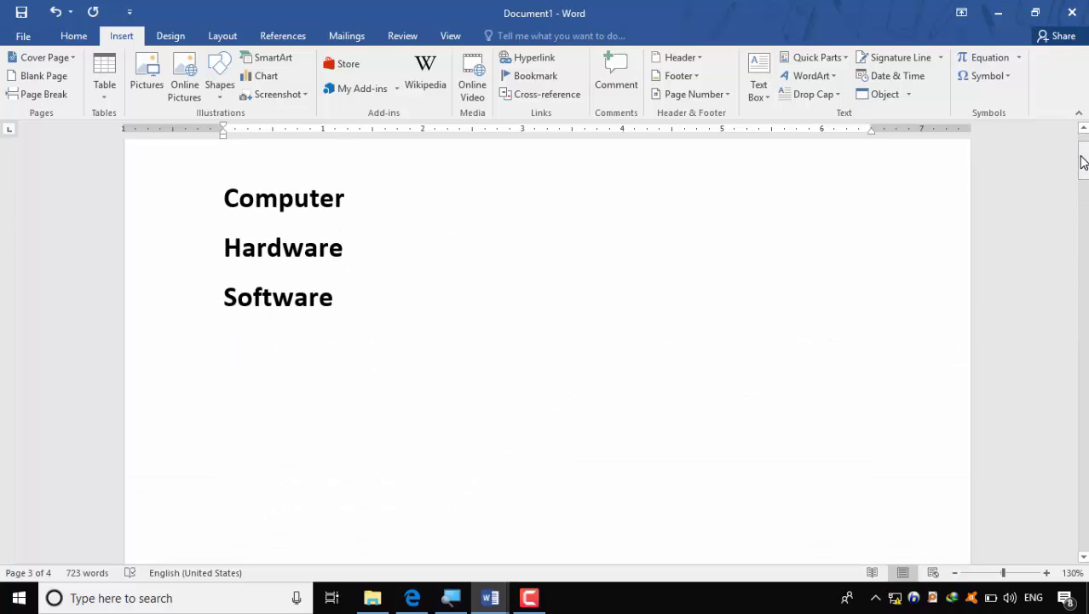
ctrl+click(281, 296)
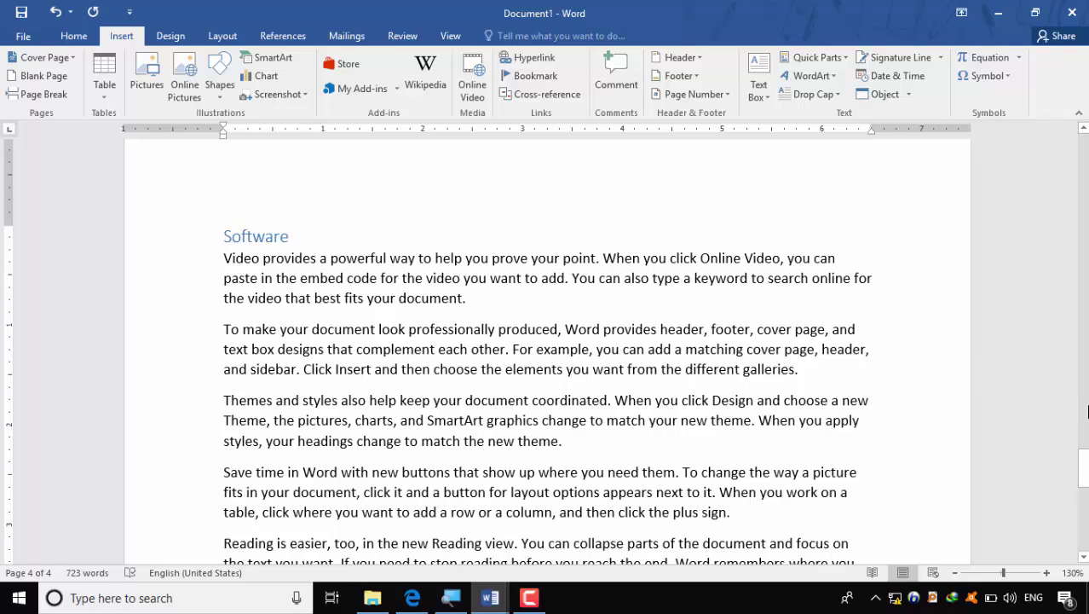
drag(1082, 464, 1082, 461)
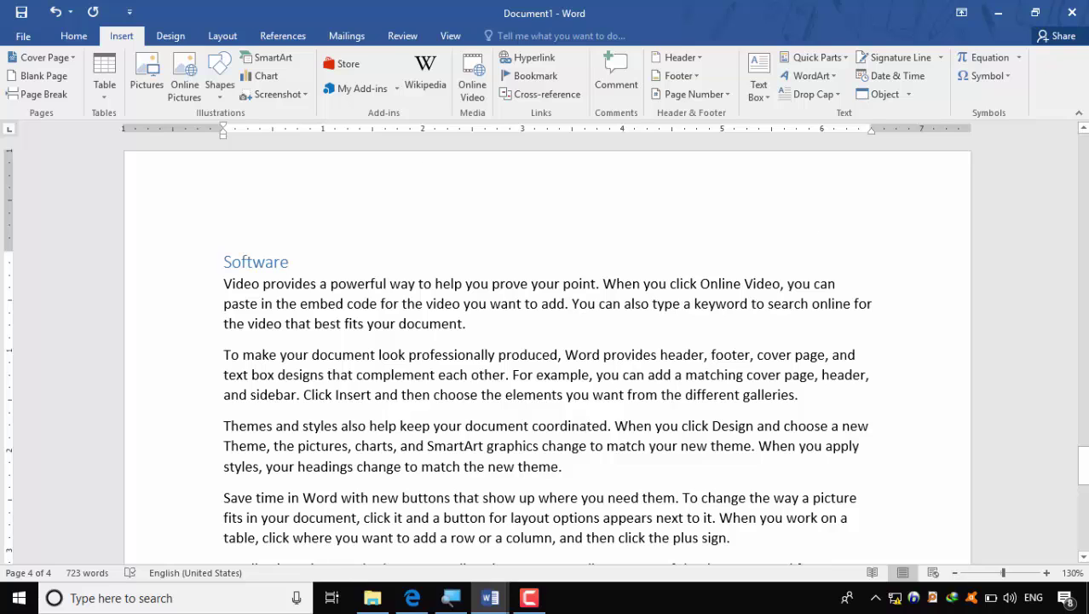
Draw a rectangle at page 4's top right containing the text HOME, enlarged to 18 pt
click(219, 85)
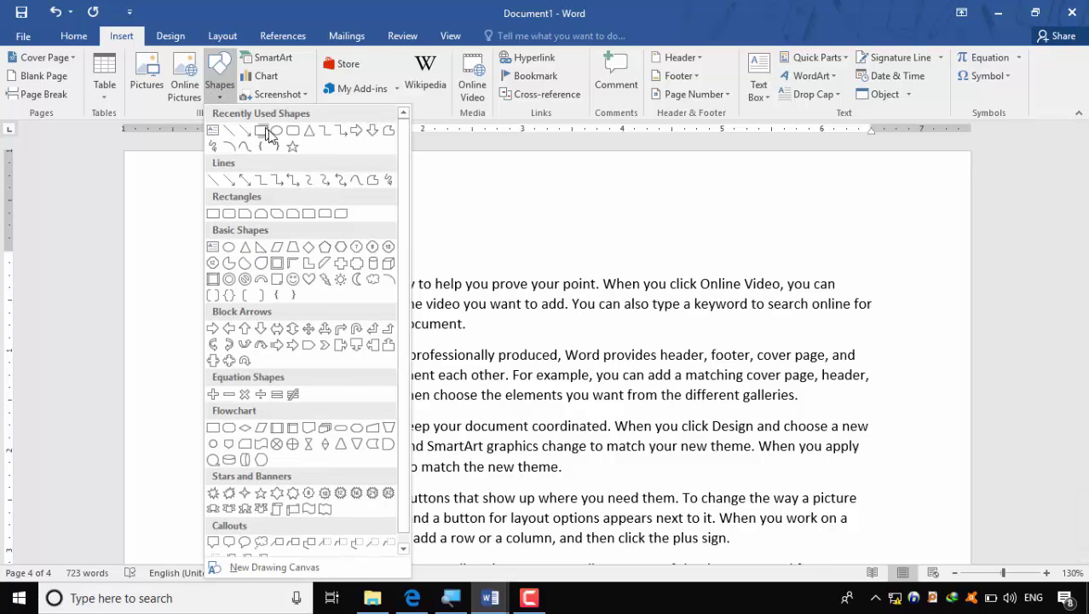
click(293, 135)
drag(782, 198, 917, 248)
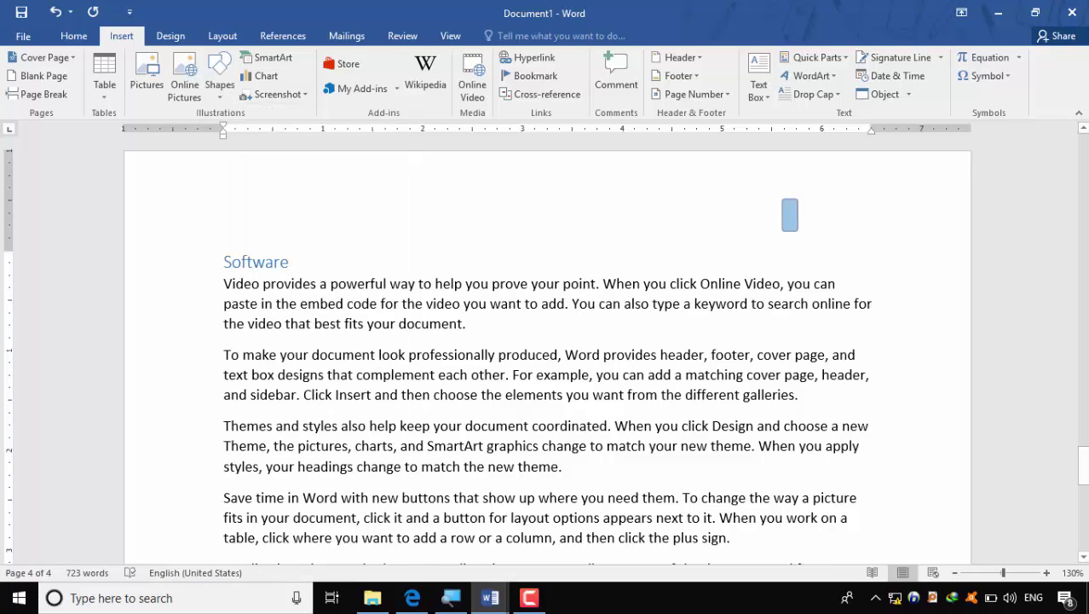
right_click(860, 229)
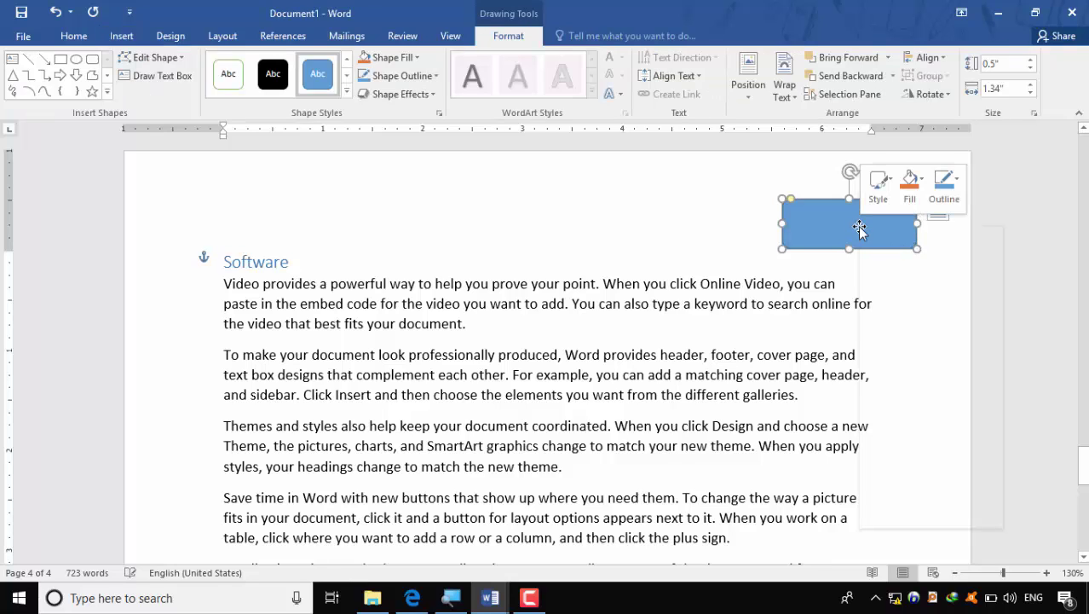
click(901, 319)
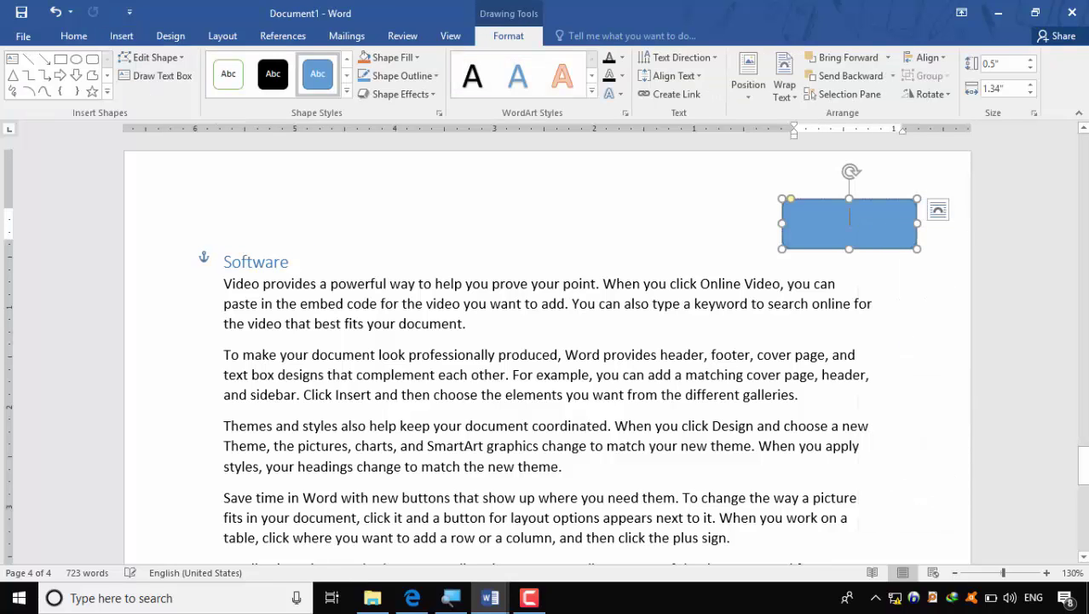
text(HOME)
click(74, 35)
click(247, 65)
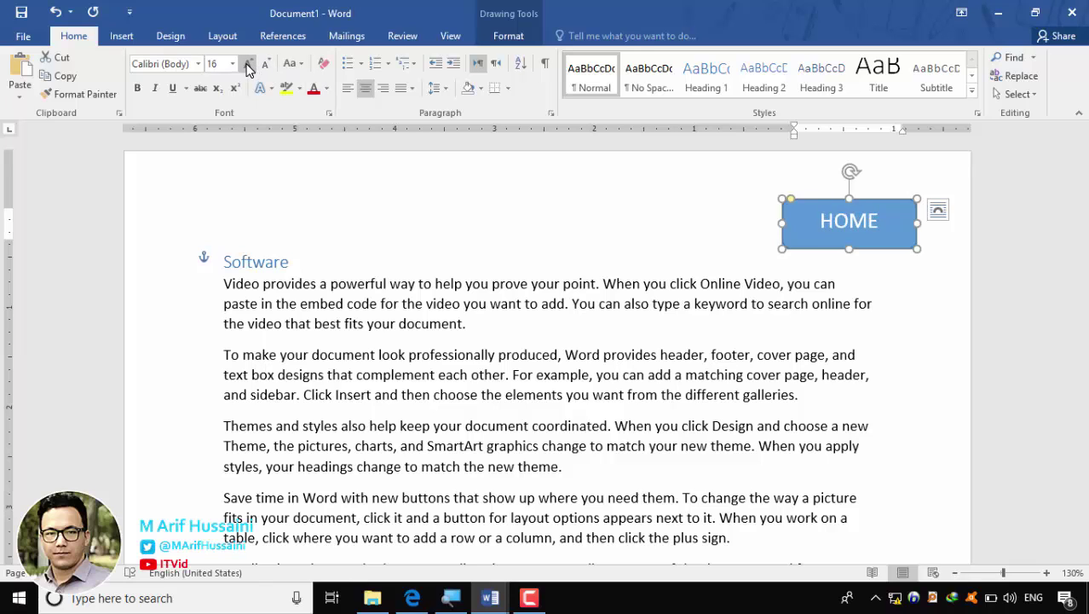
click(247, 65)
Apply a blue shape style to the HOME shape and resize it to 0.5" × 0.92"
drag(781, 223, 818, 222)
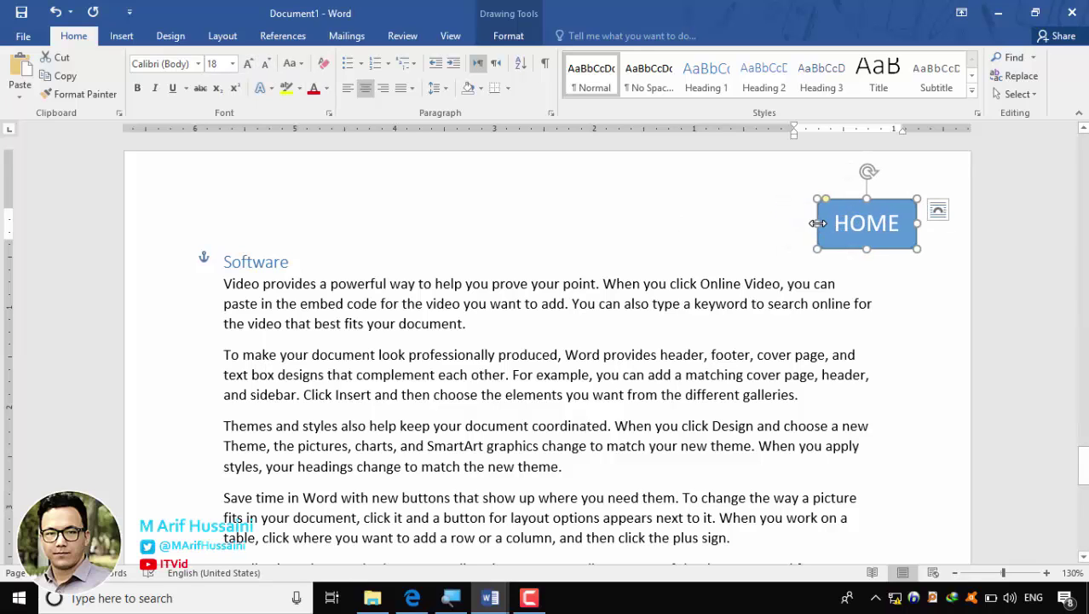
click(504, 36)
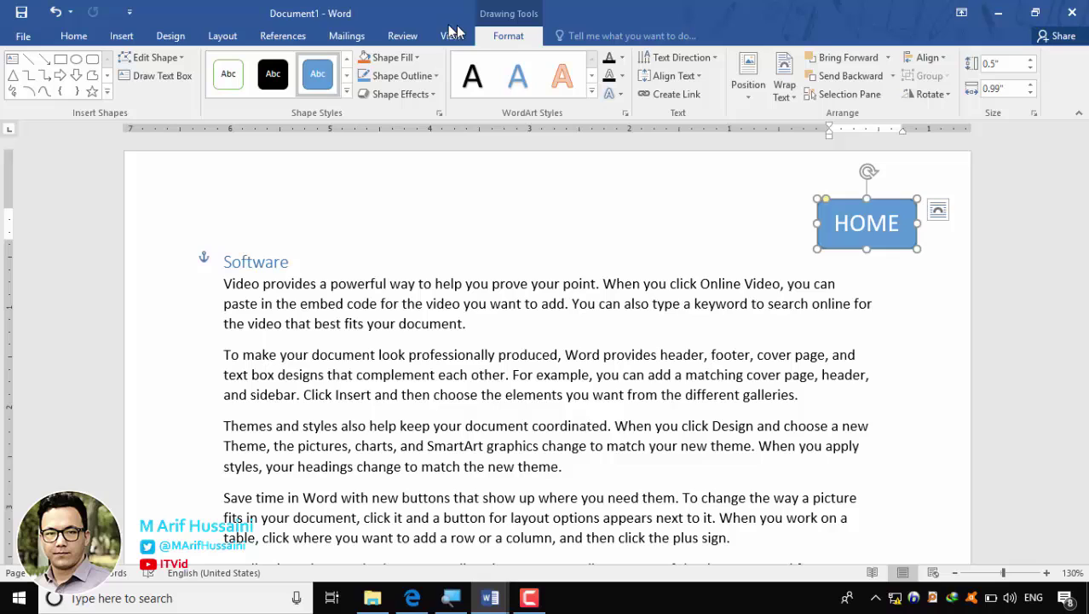
click(347, 88)
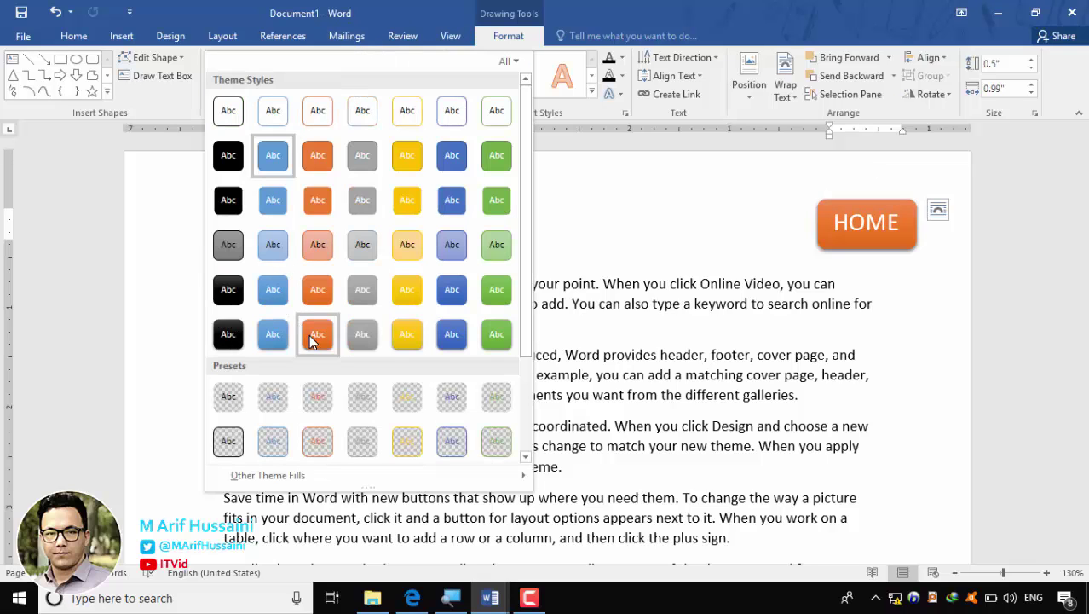
click(272, 336)
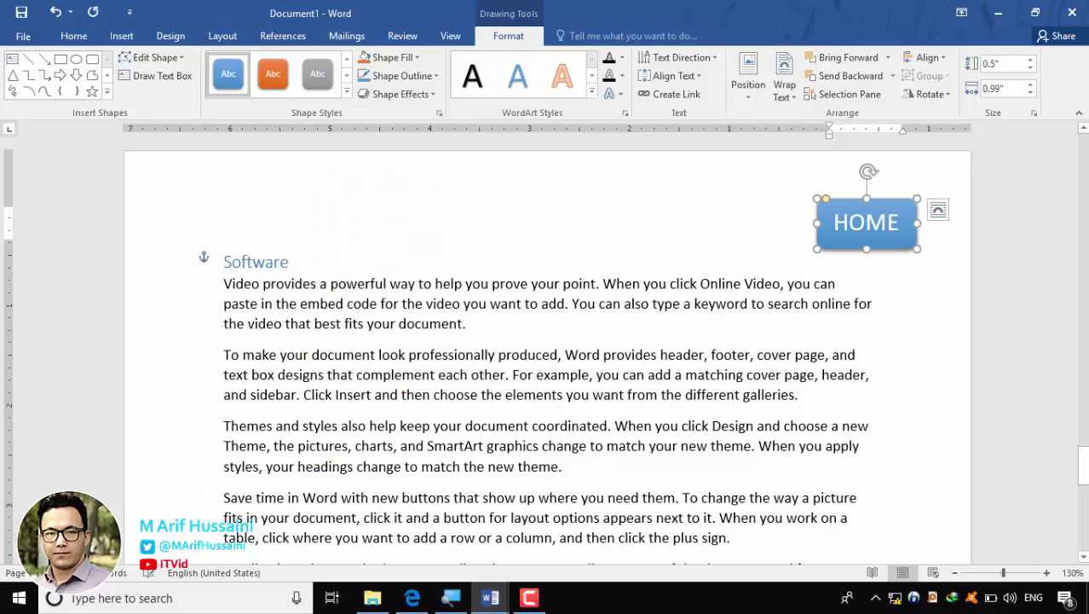
drag(817, 224, 824, 224)
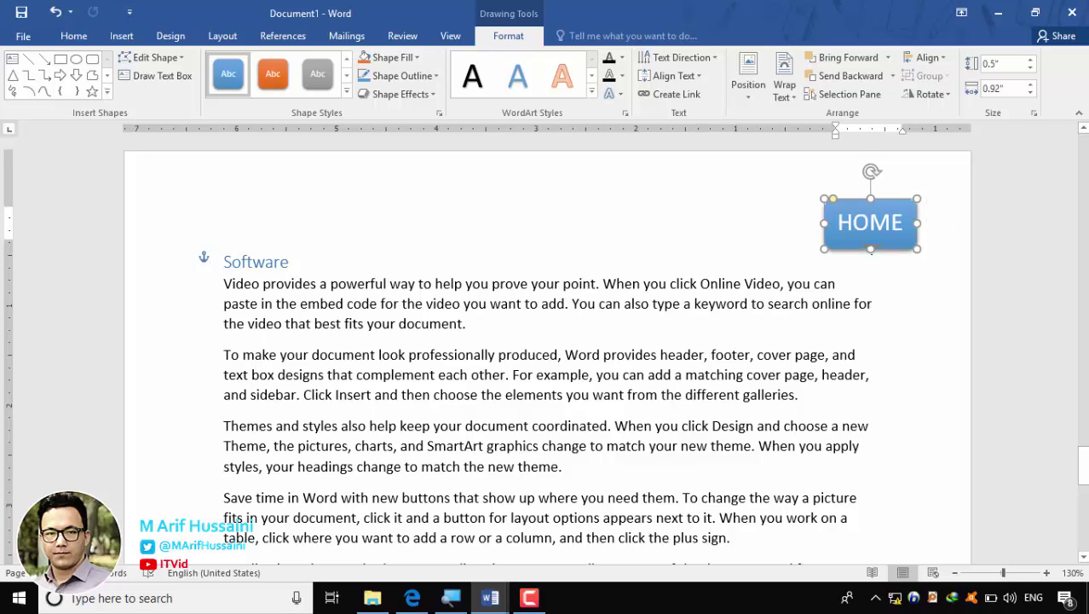
drag(870, 249, 870, 244)
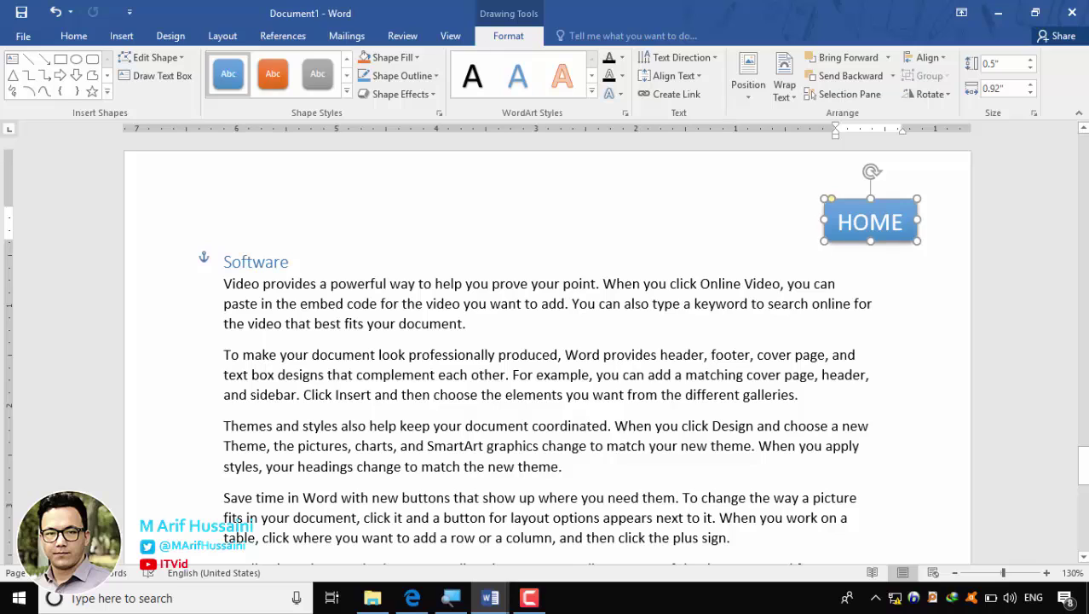
click(467, 323)
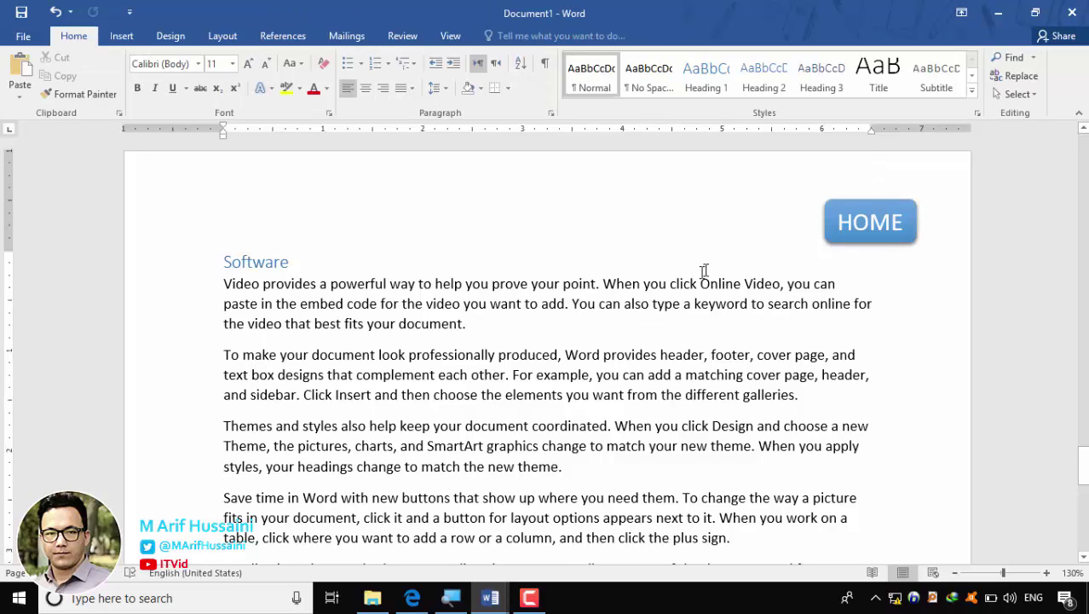
Select the HOME shape and open the Insert Hyperlink dialog for it
click(869, 201)
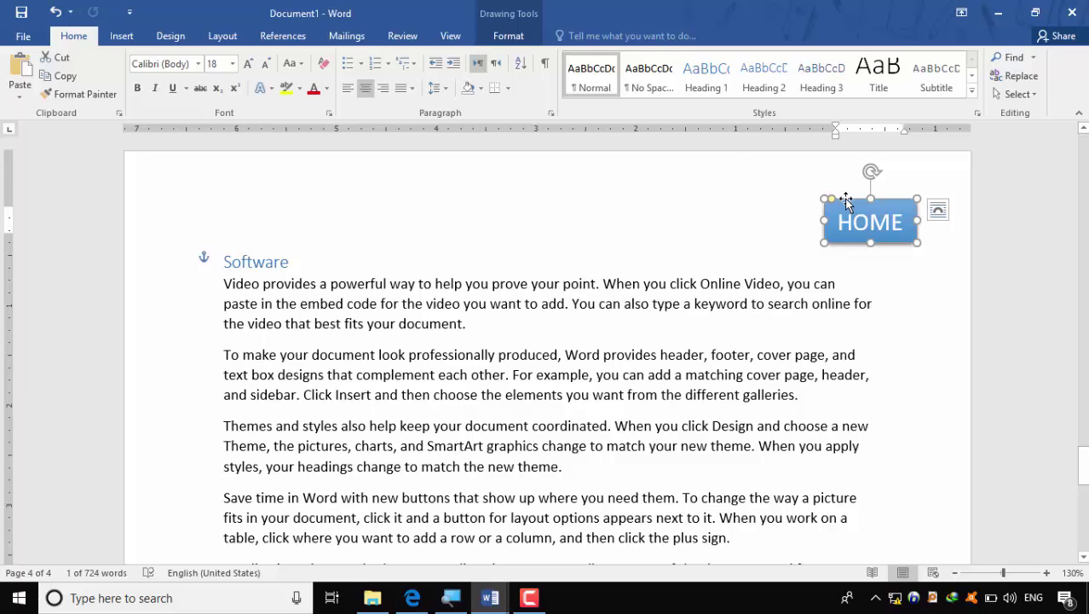
click(122, 39)
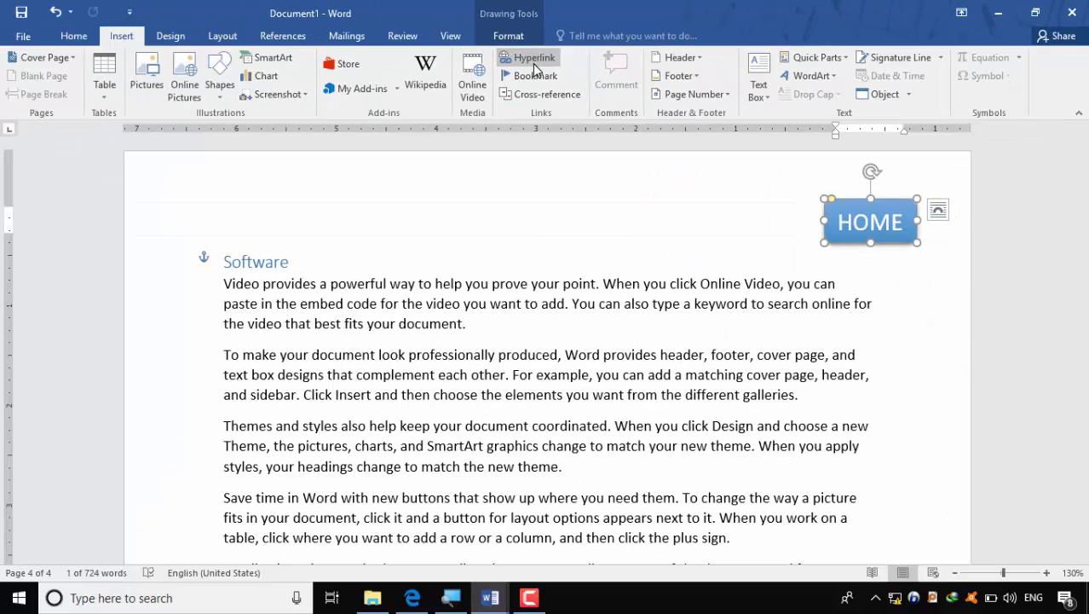
click(530, 58)
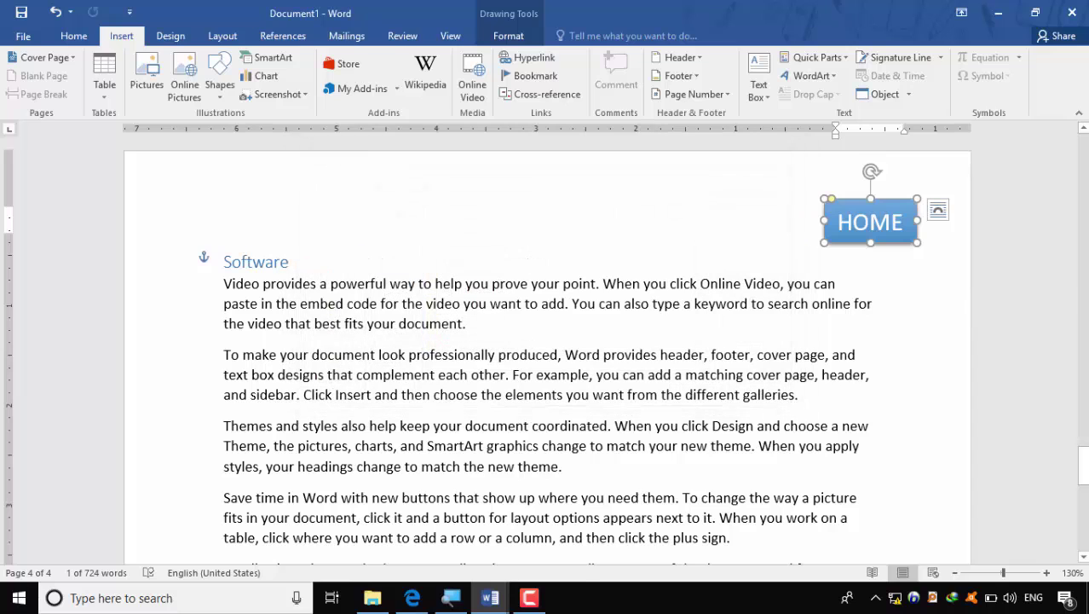
Launch Notepad++ from the Run prompt and start a new document
key(super+r)
text(n)
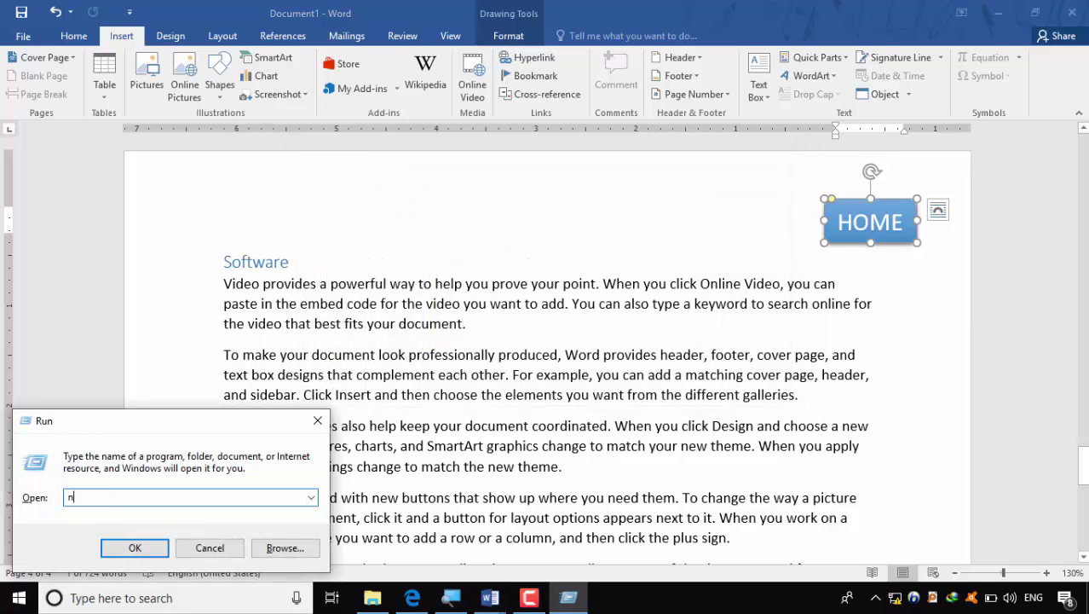
text(otepad++)
key(Return)
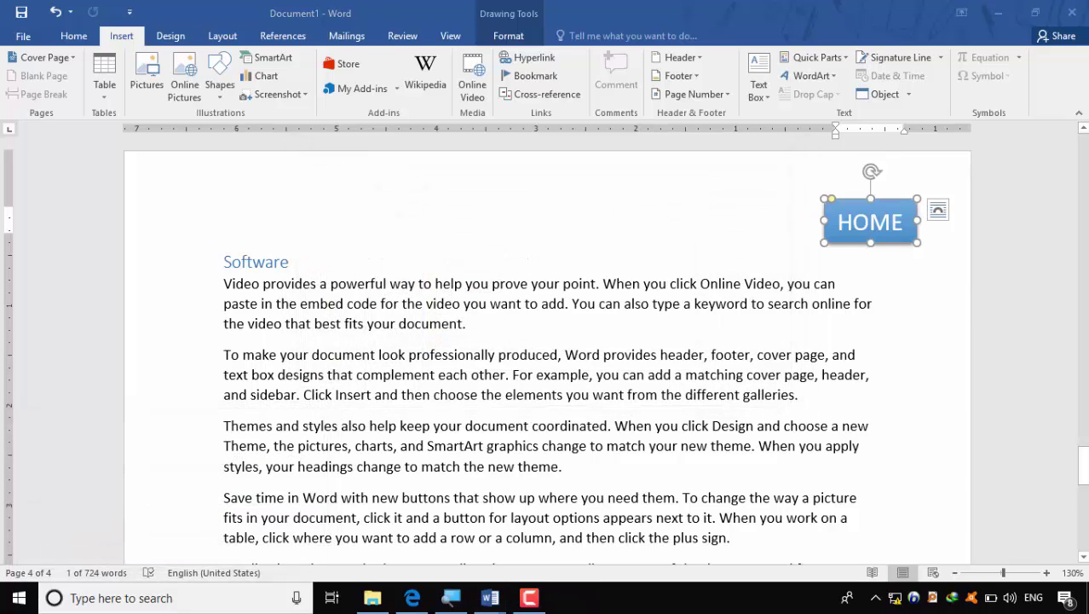
key(ctrl+n)
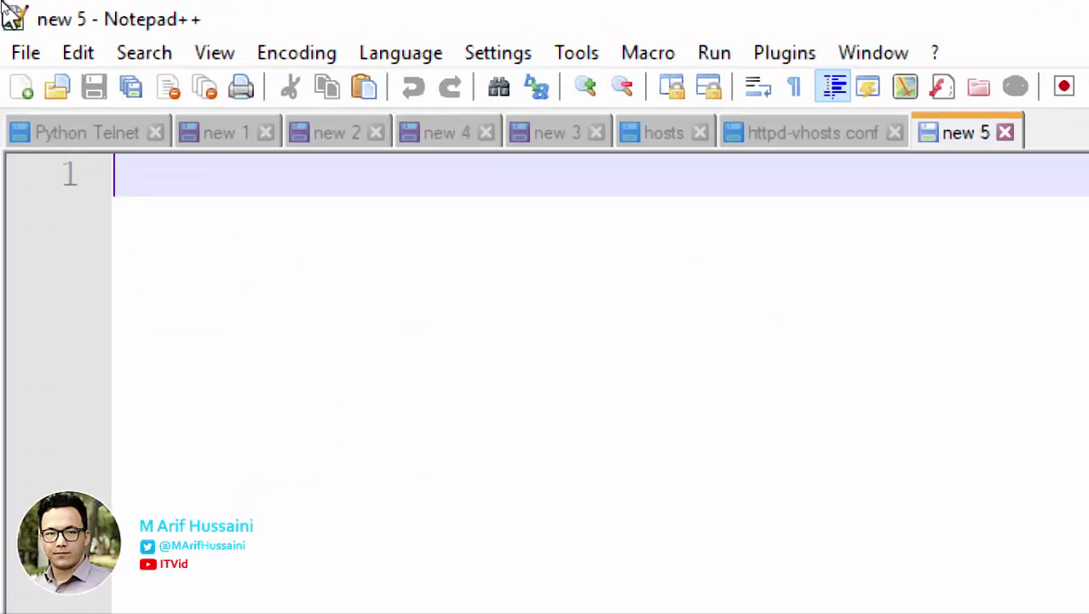
Write 'Heyperlink' with indented items '1. Internal' and '2. External', then minimize Notepad++
text(Herp)
key(BackSpace)
key(BackSpace)
text(y)
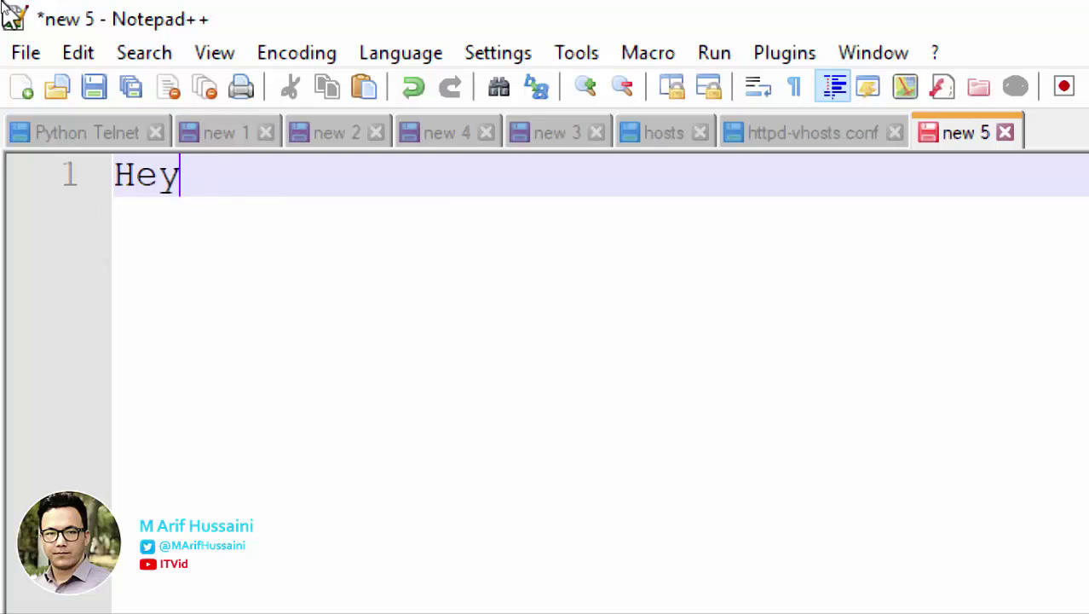
text(perlink)
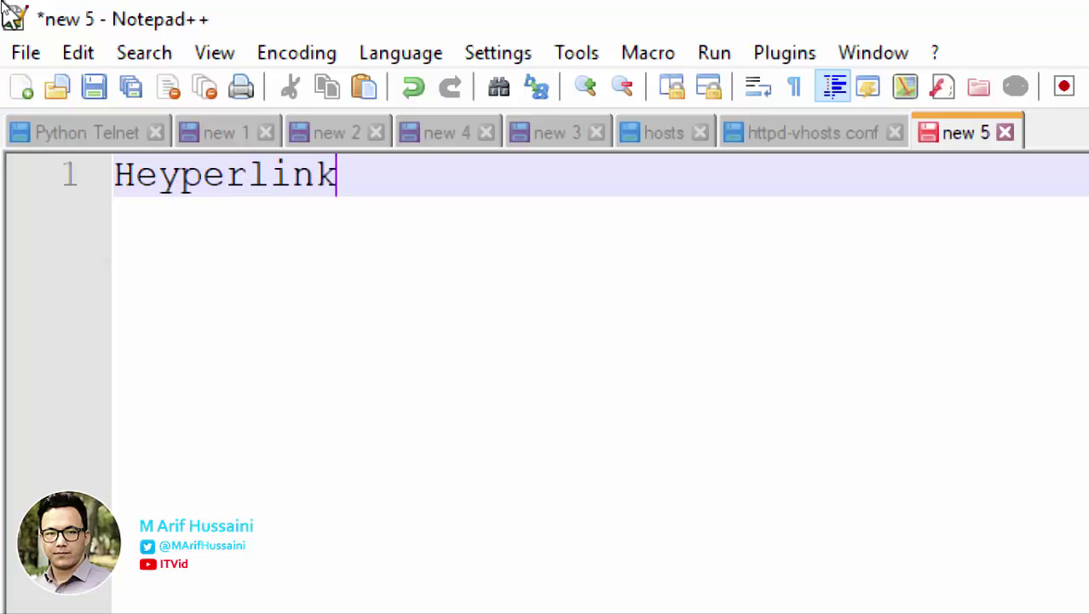
key(Return)
key(Tab)
text(1. )
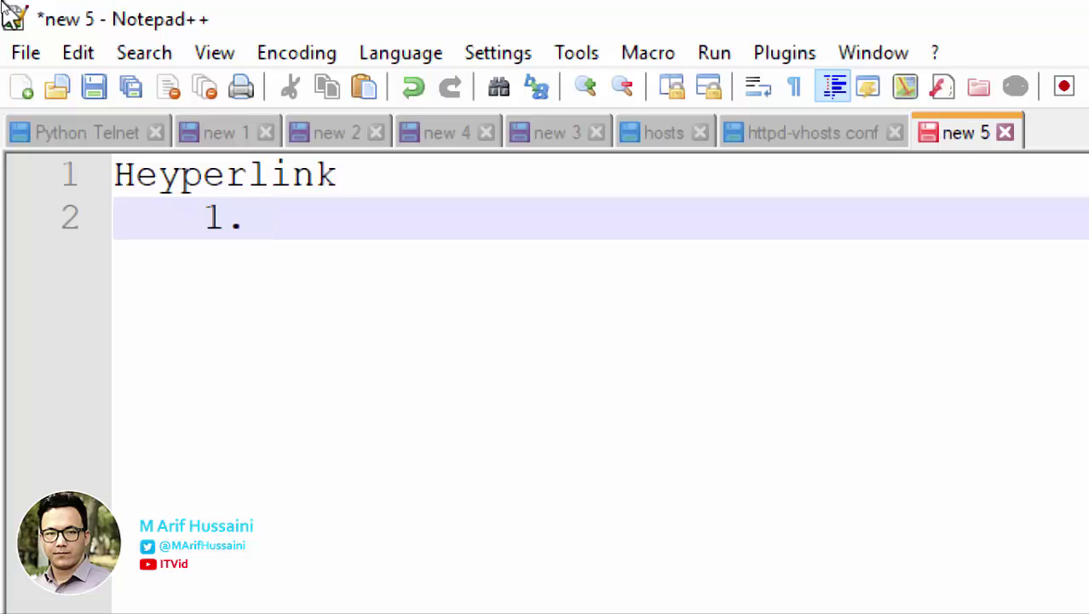
text(Intern)
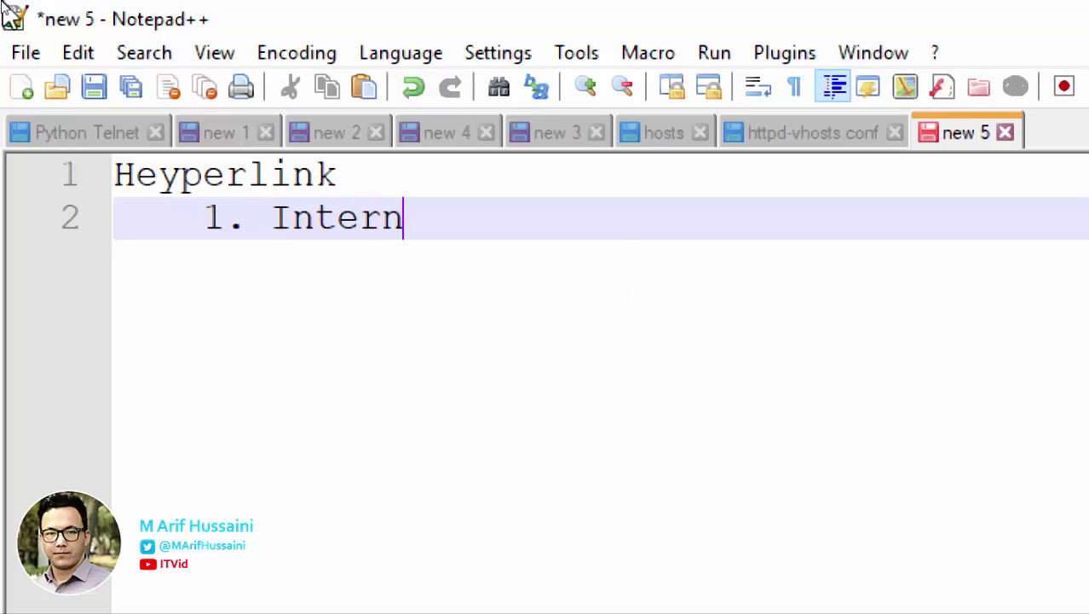
text(al)
key(Return)
text(2. )
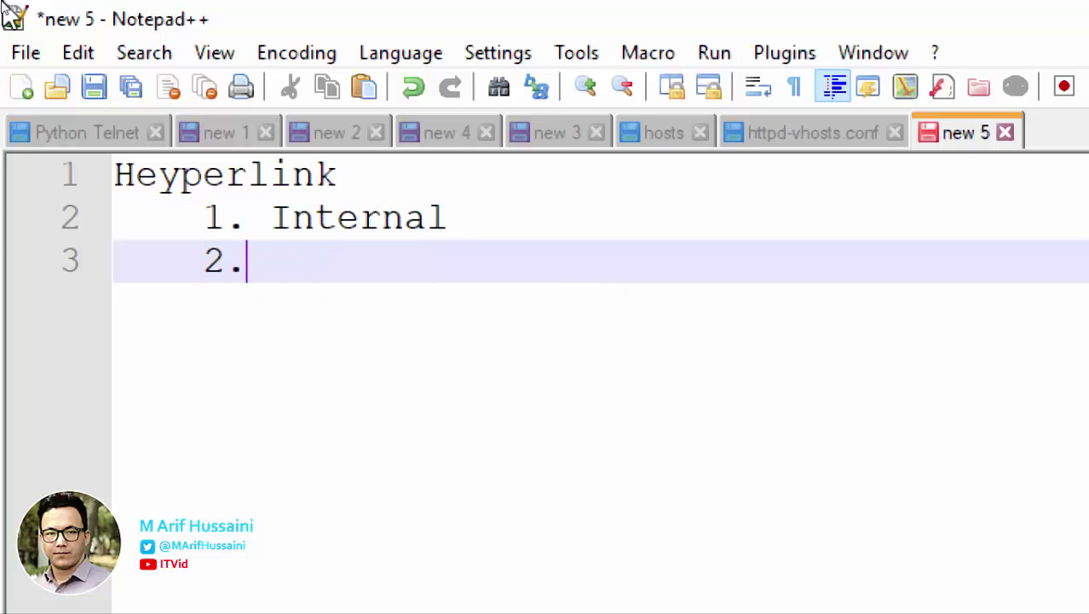
text(External)
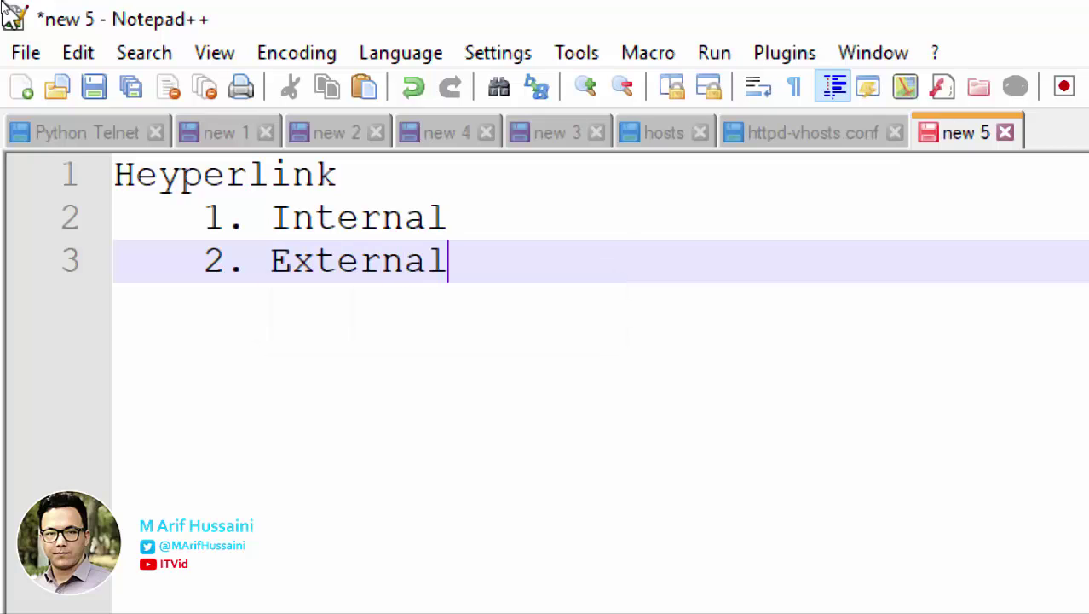
key(Return)
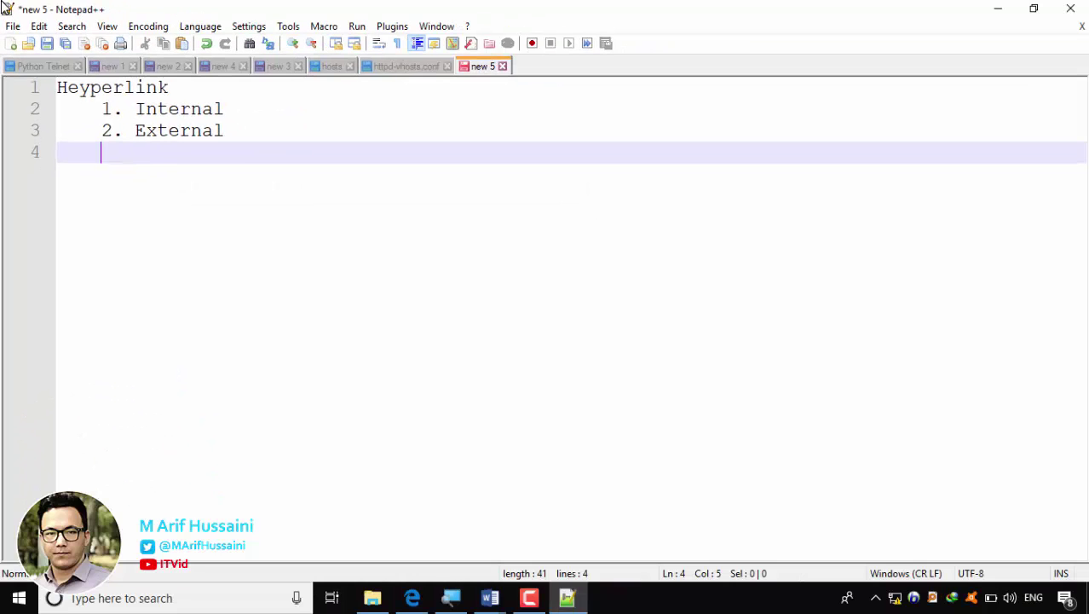
click(997, 9)
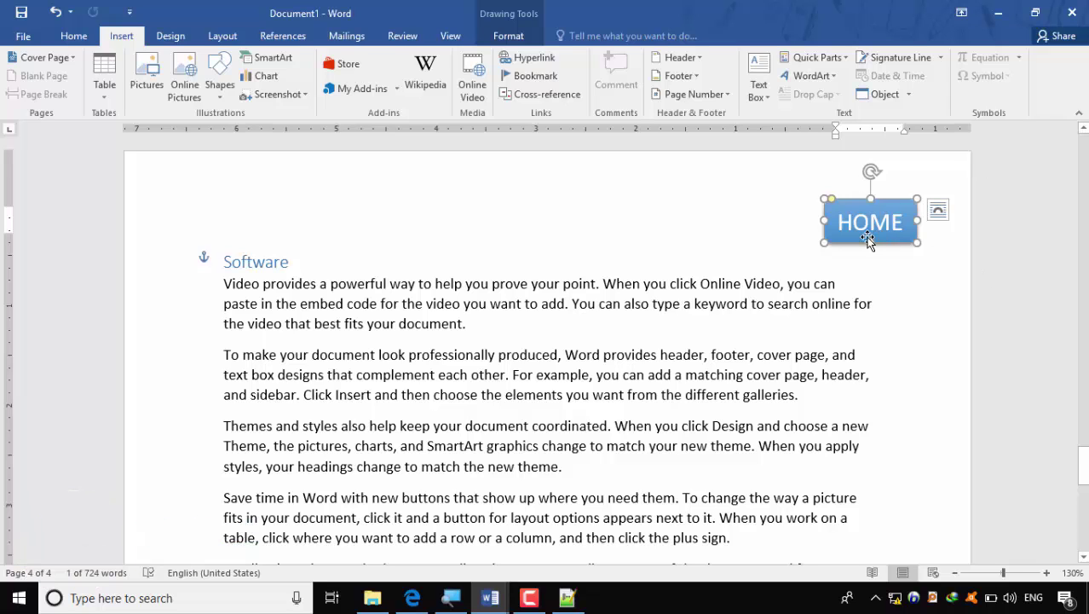
Reopen the Insert Hyperlink dialog for the selected HOME shape
drag(1084, 471, 1084, 458)
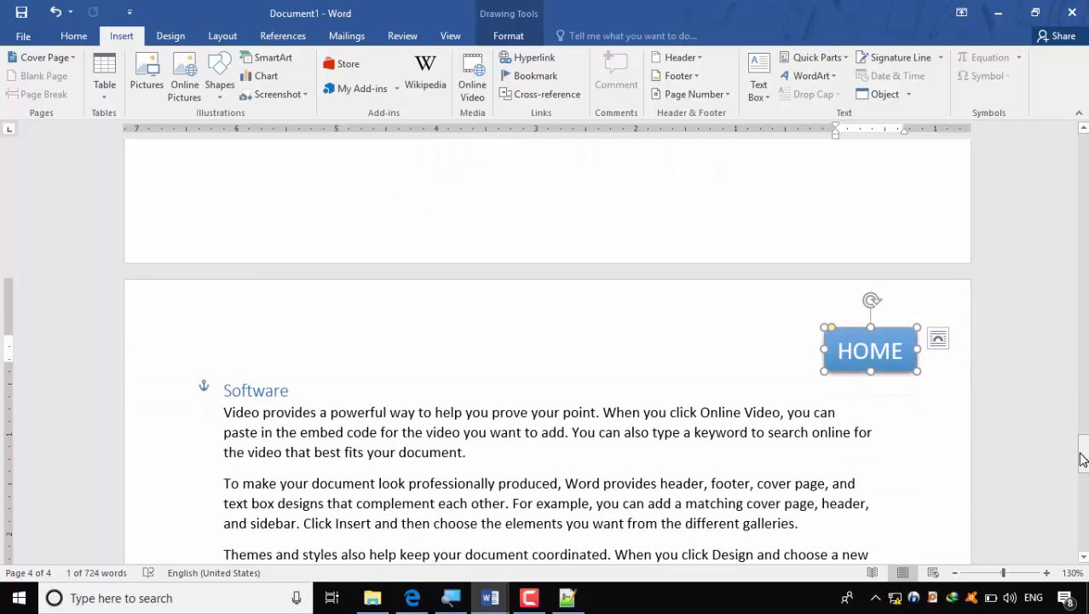
click(535, 60)
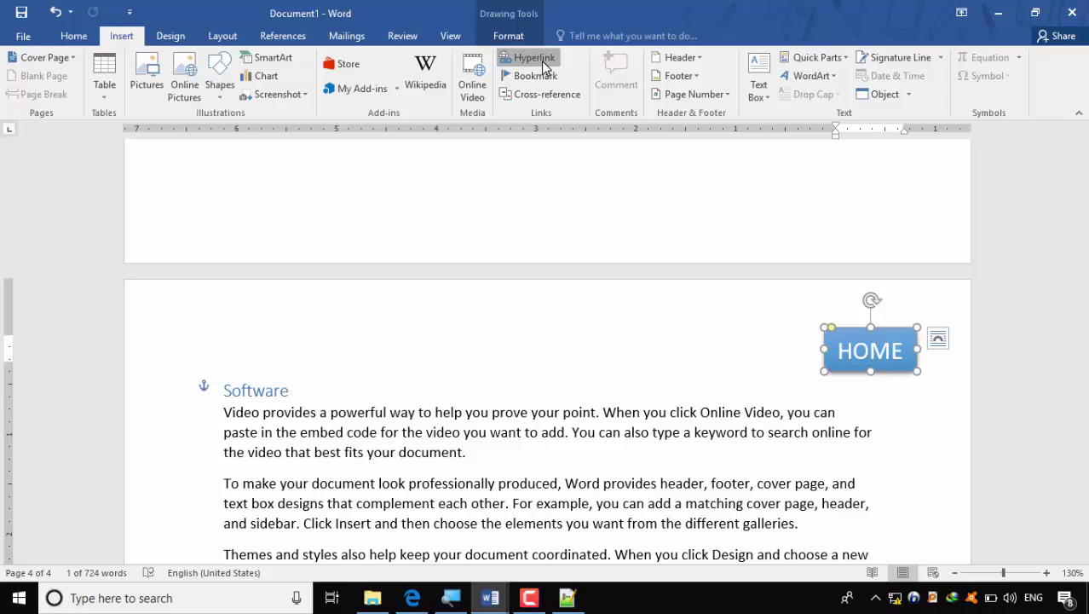
click(765, 396)
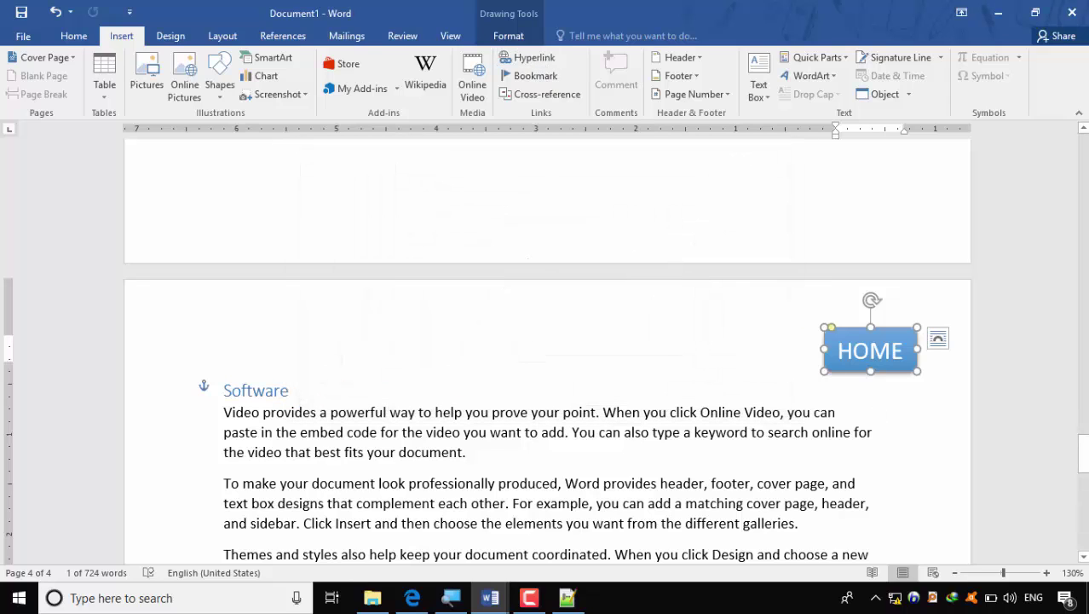
click(540, 59)
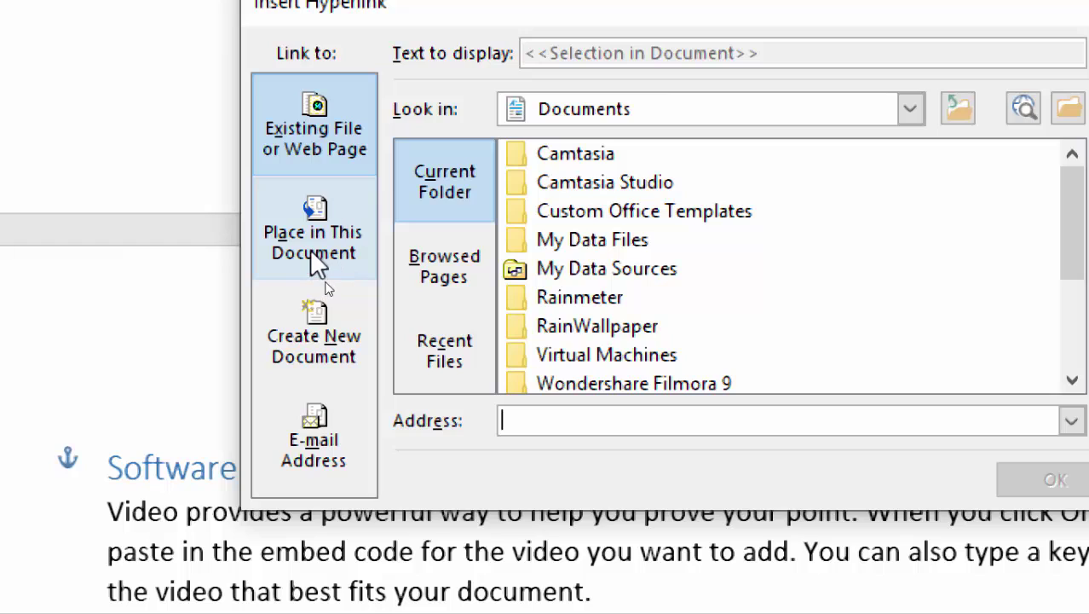
Link the HOME shape to Top of the Document, using the ScreenTip 'Main Page'
click(303, 246)
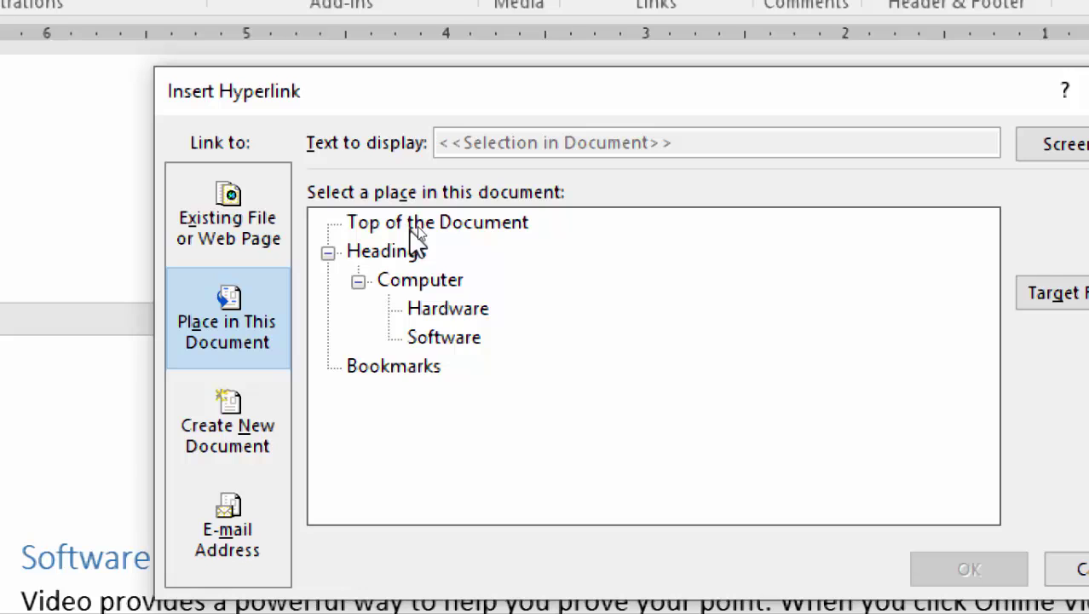
click(417, 224)
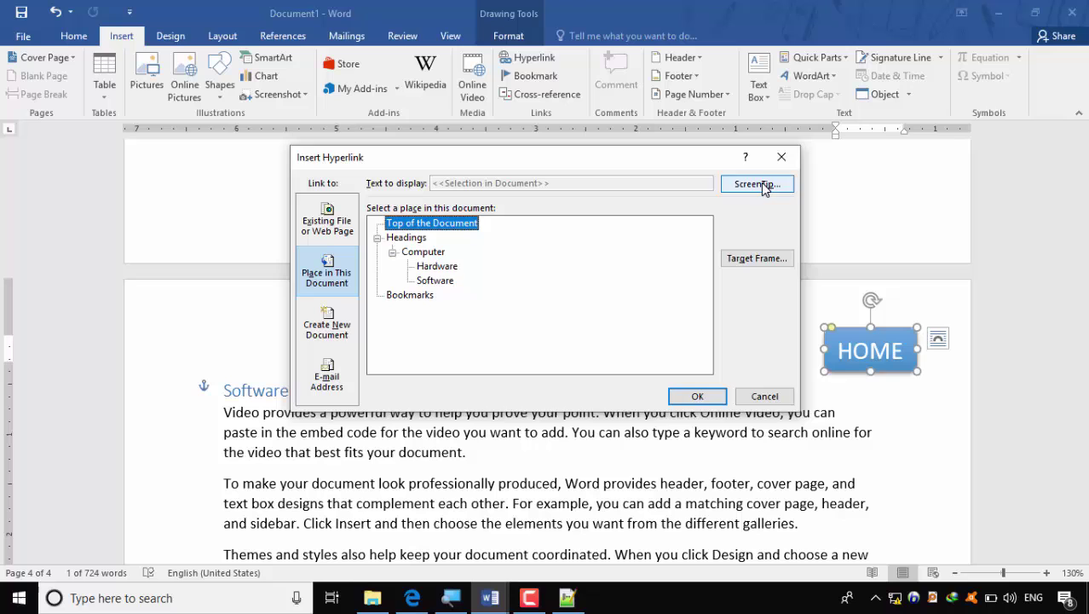
click(760, 183)
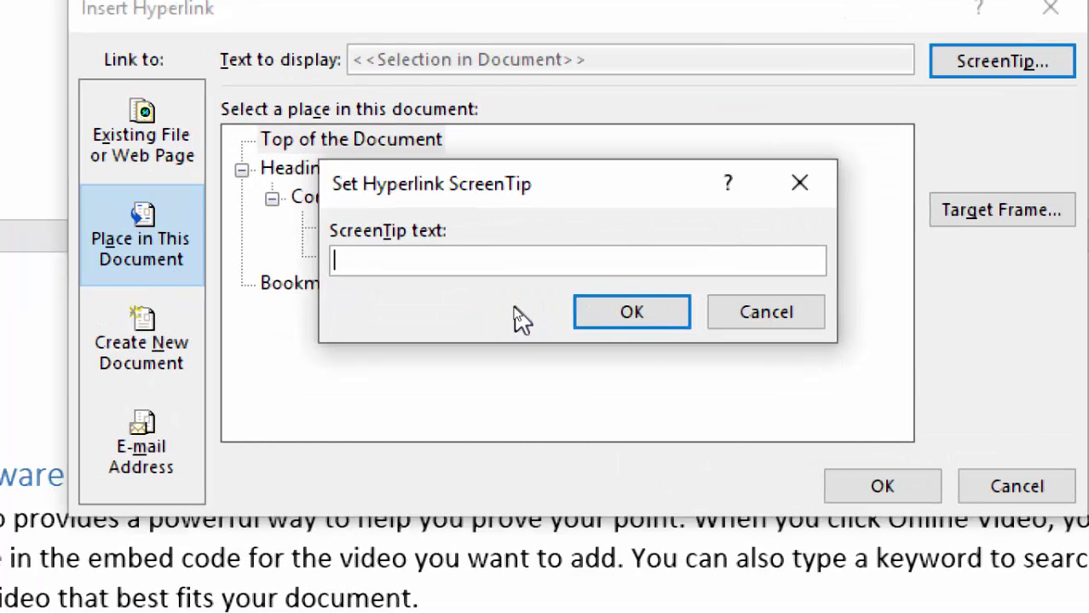
text(Main Page)
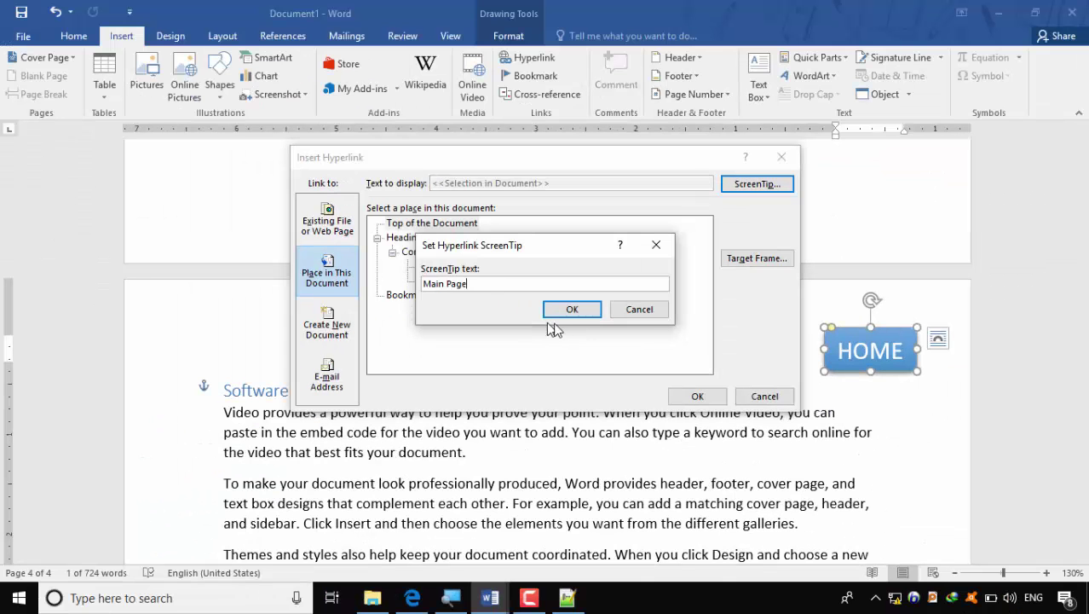
click(571, 310)
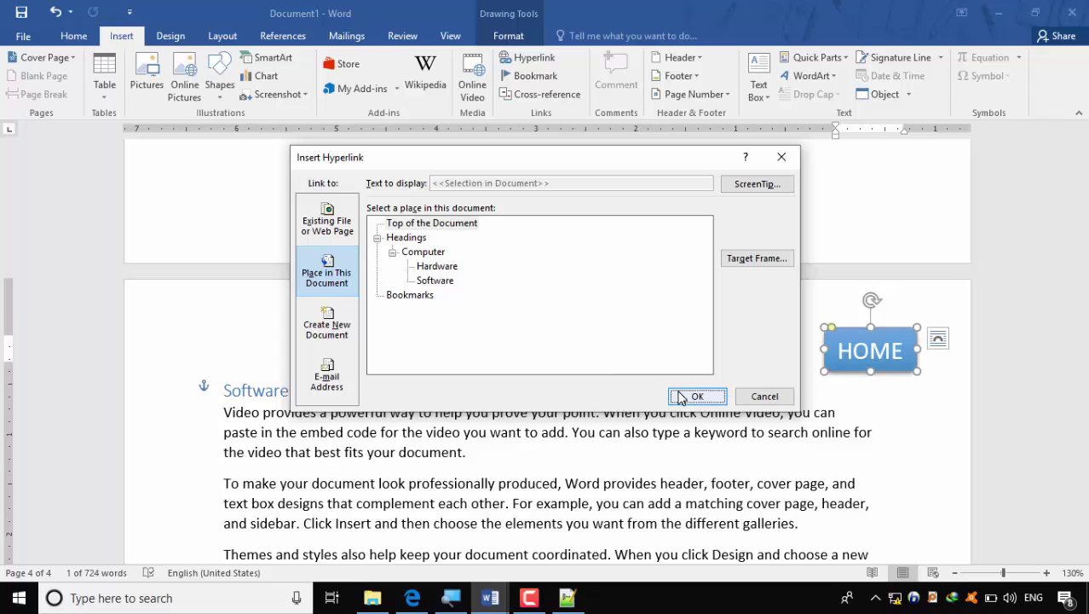
click(690, 397)
click(682, 412)
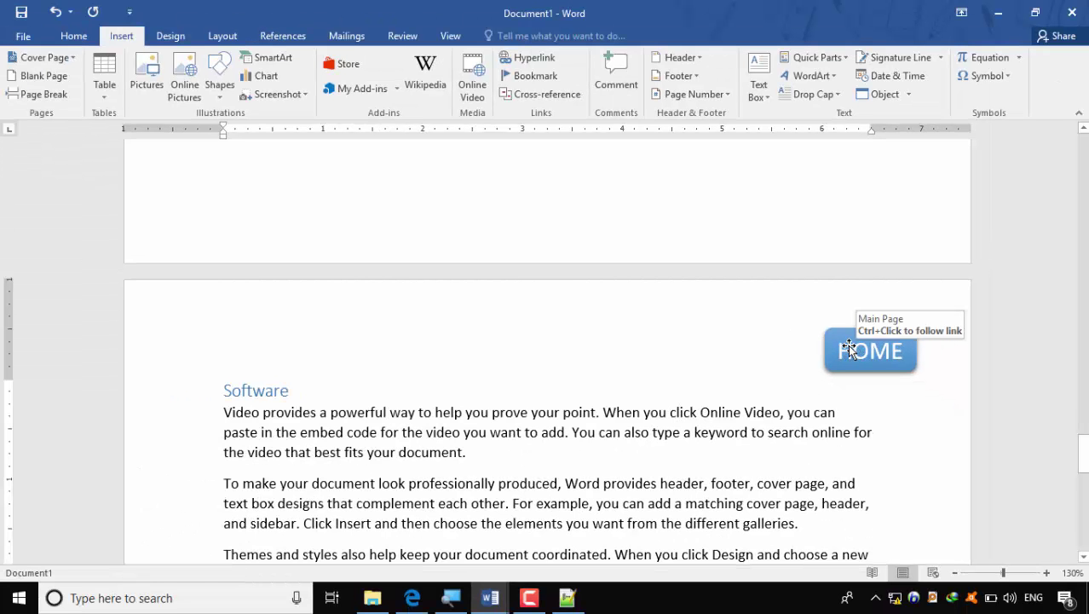
Copy the HOME button and place a copy at the top right of the Hardware section
right_click(848, 349)
mouse_move(904, 158)
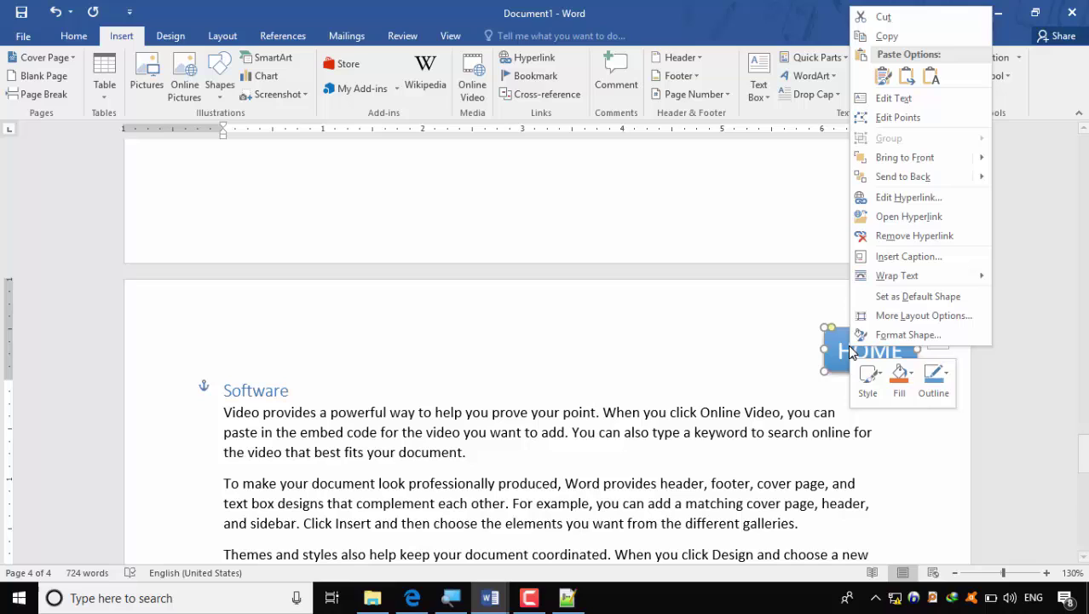
click(895, 36)
click(816, 432)
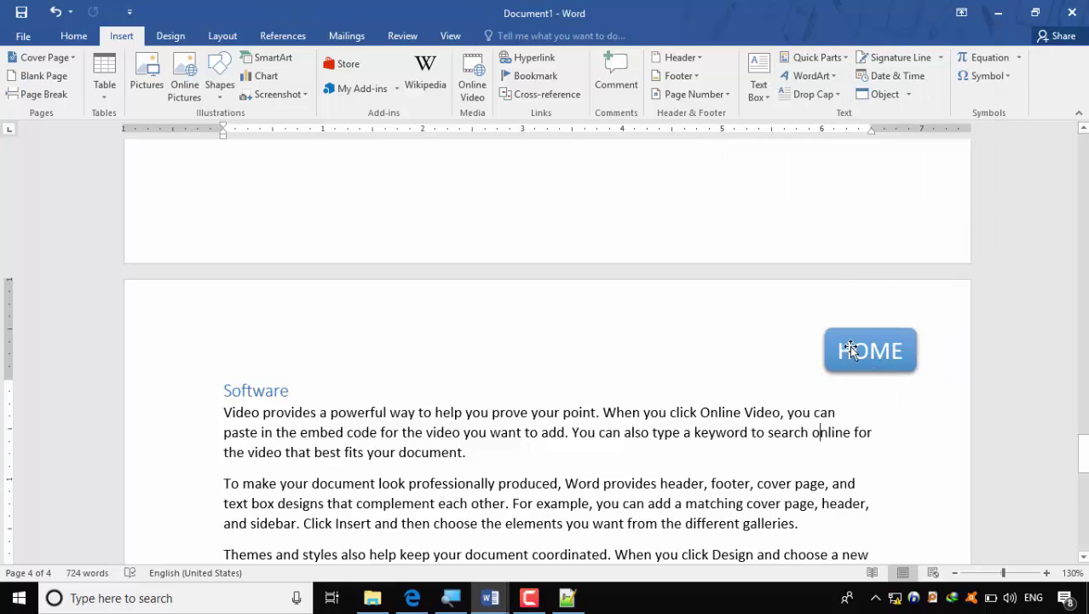
ctrl+click(871, 363)
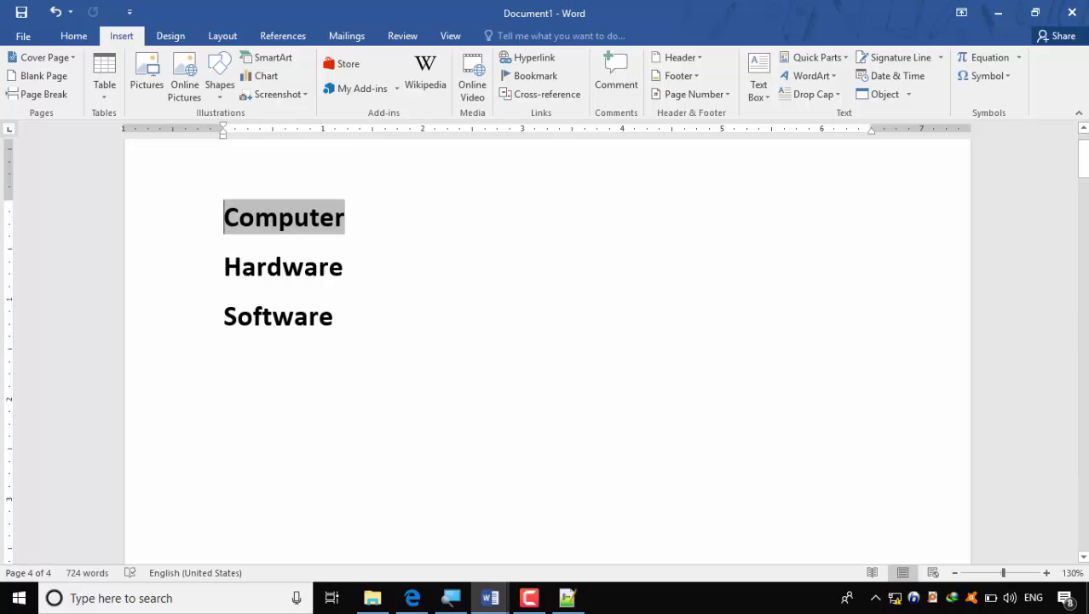
ctrl+click(279, 276)
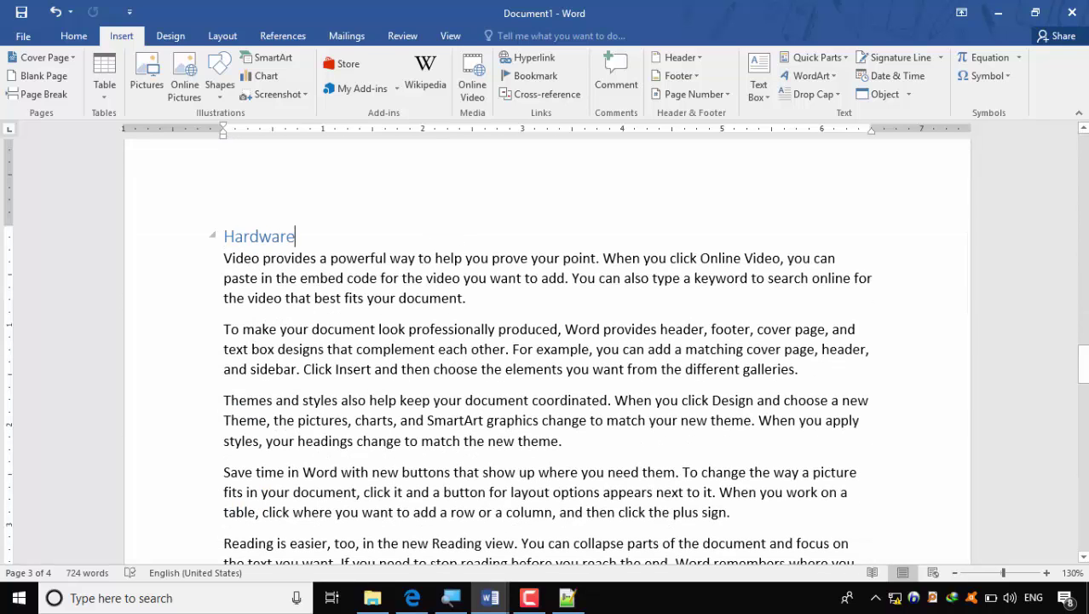
key(ctrl+v)
drag(276, 230, 865, 183)
click(834, 235)
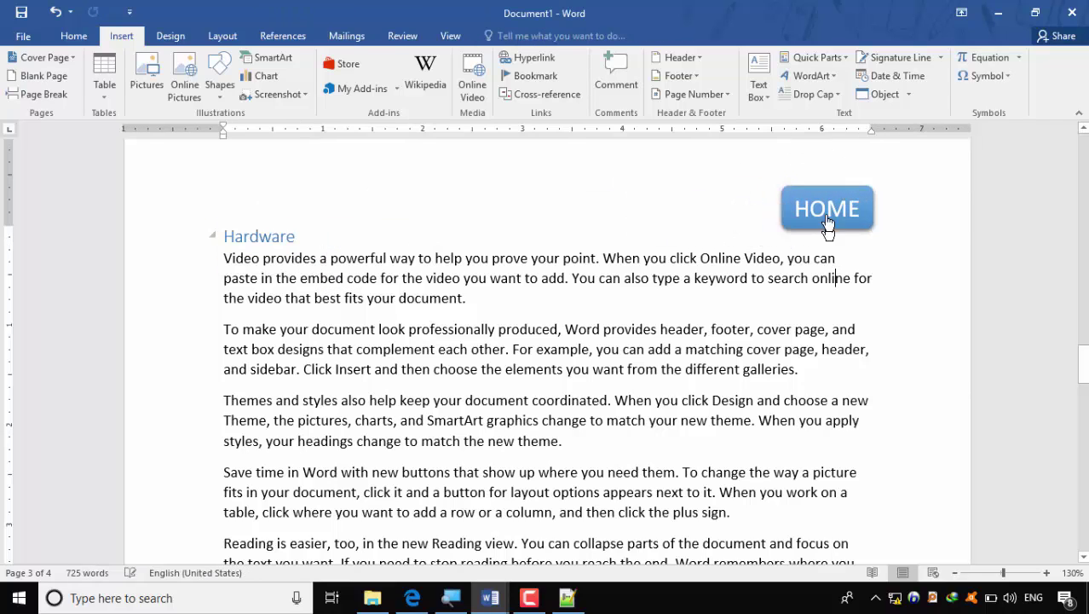
Test the HOME, Hardware, Software and Computer links by following each in turn
ctrl+click(827, 202)
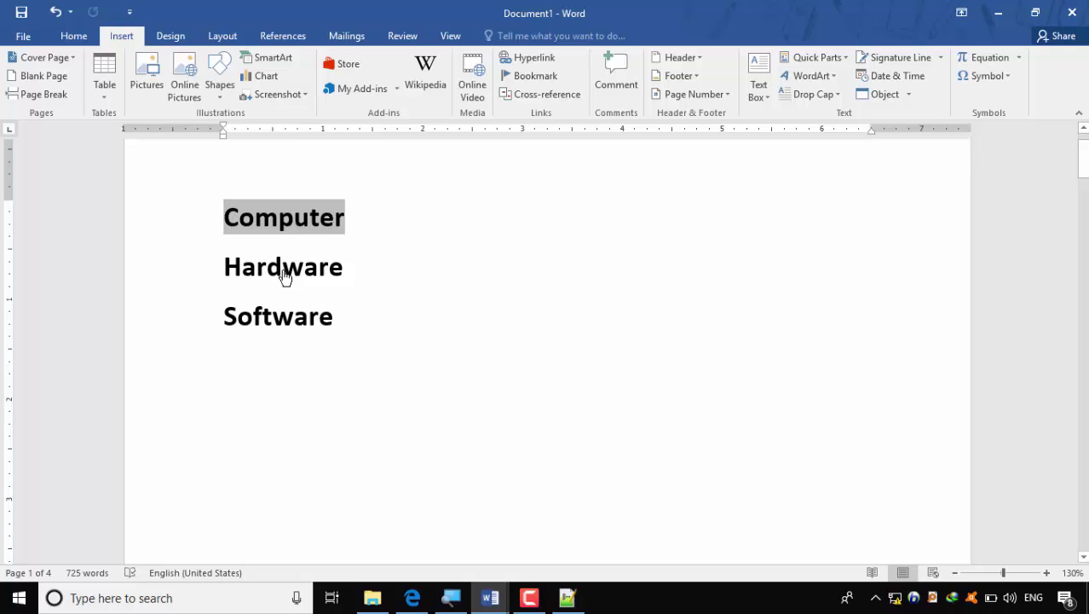
ctrl+click(282, 275)
ctrl+click(833, 204)
ctrl+click(270, 311)
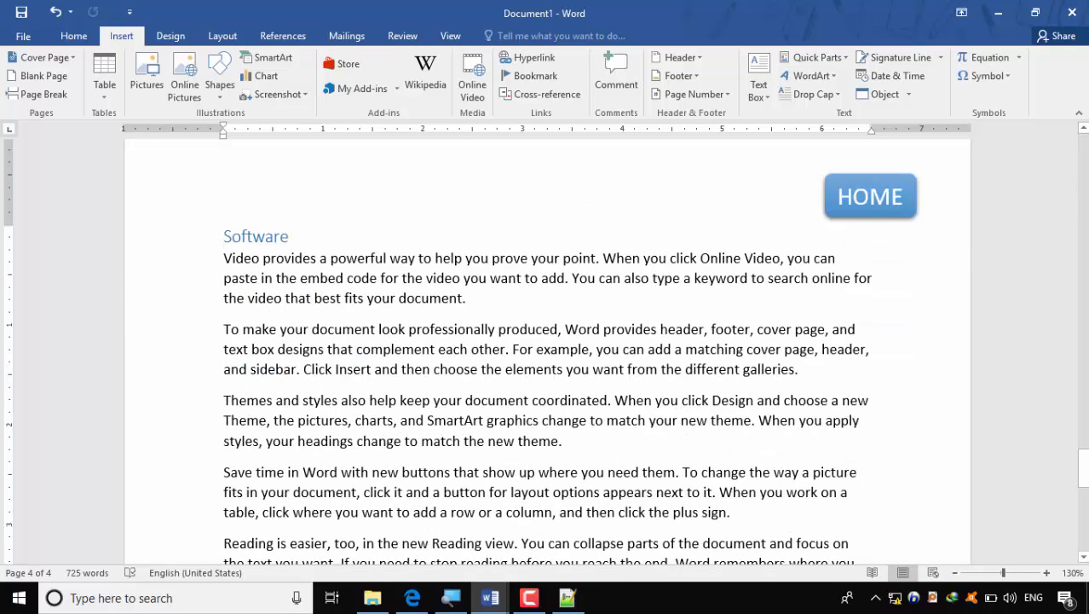
ctrl+click(895, 197)
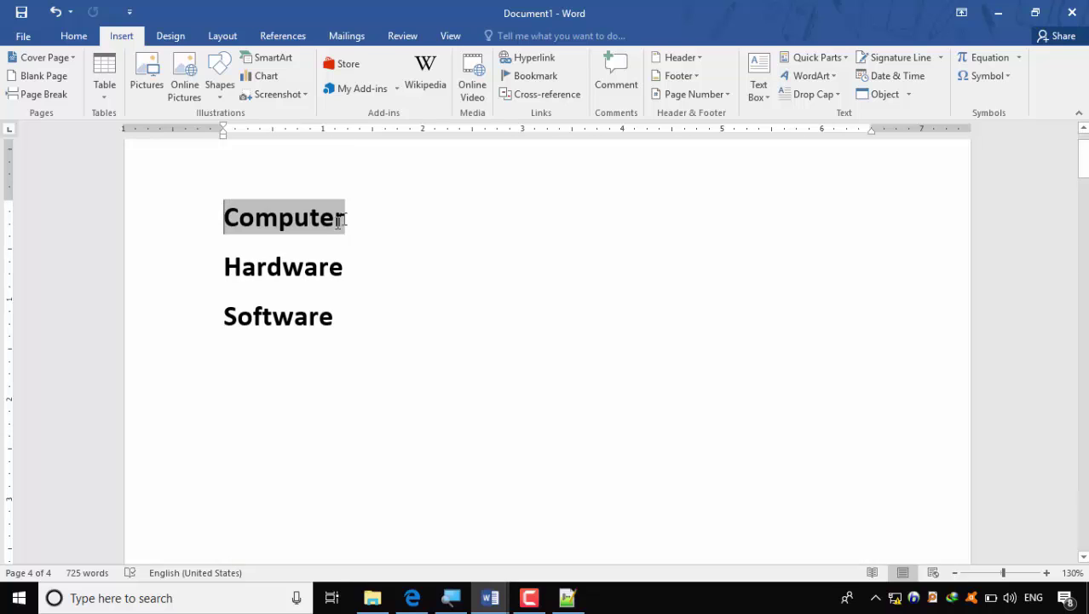
ctrl+click(285, 223)
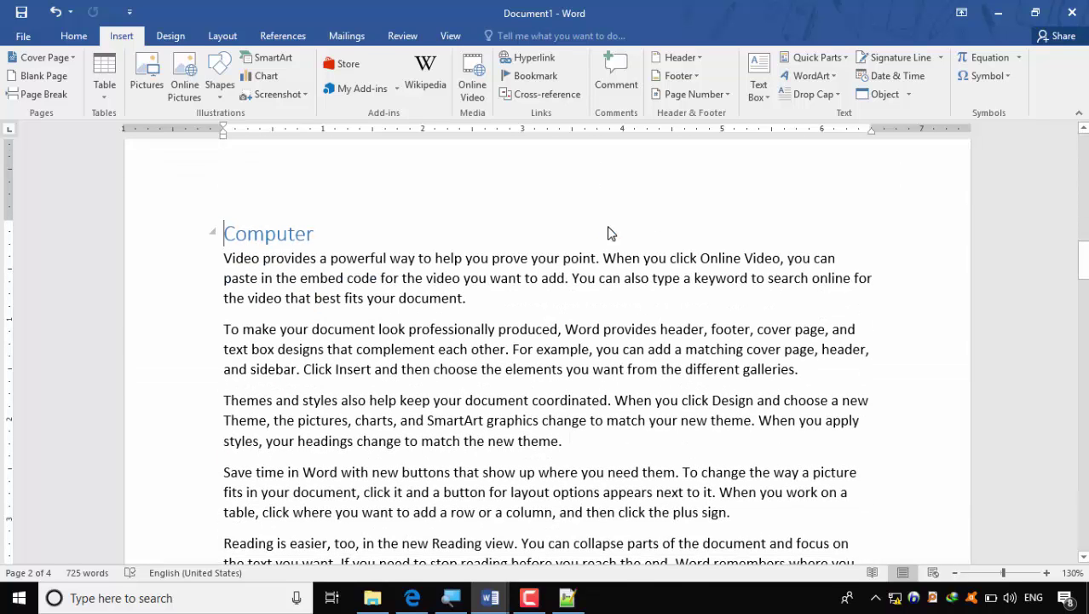
Paste another HOME button copy at the top right of the Computer section
key(ctrl+v)
drag(291, 222, 858, 195)
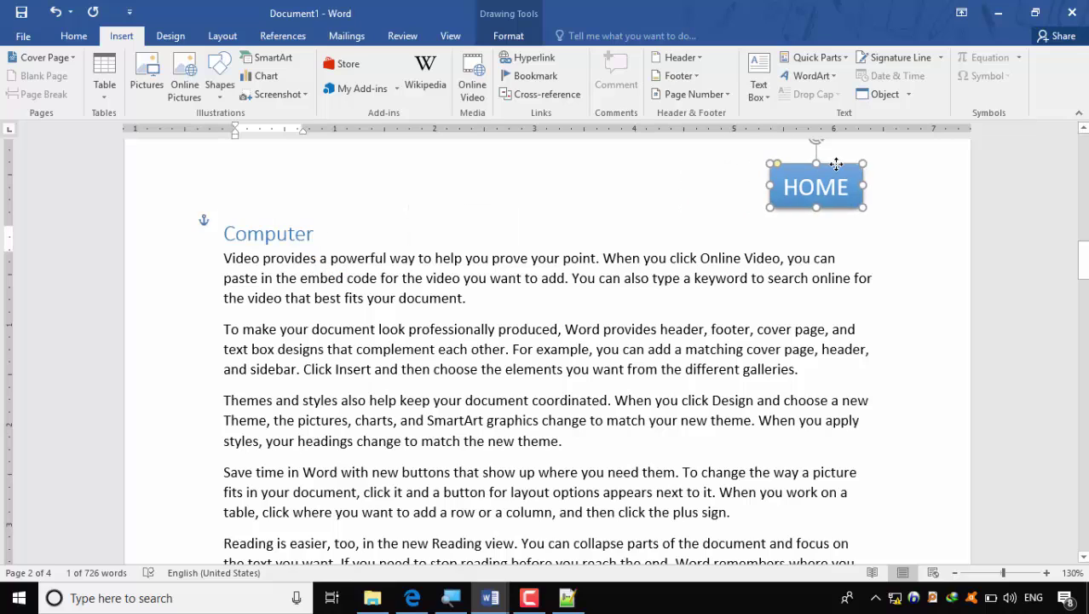
click(680, 258)
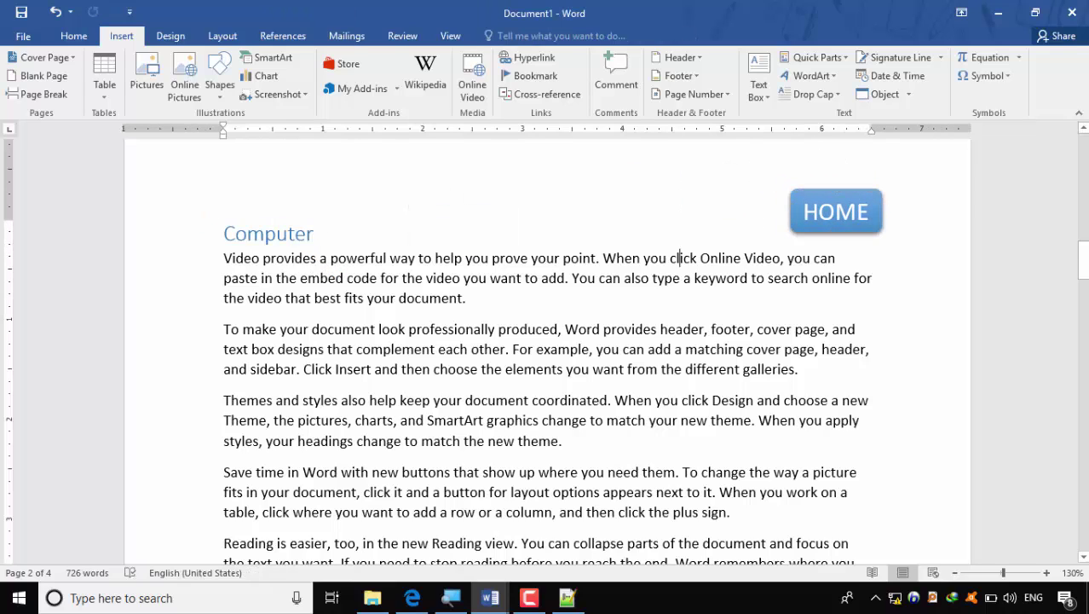
Follow the HOME and Software links, returning to the heading list via Software's HOME button
ctrl+click(849, 214)
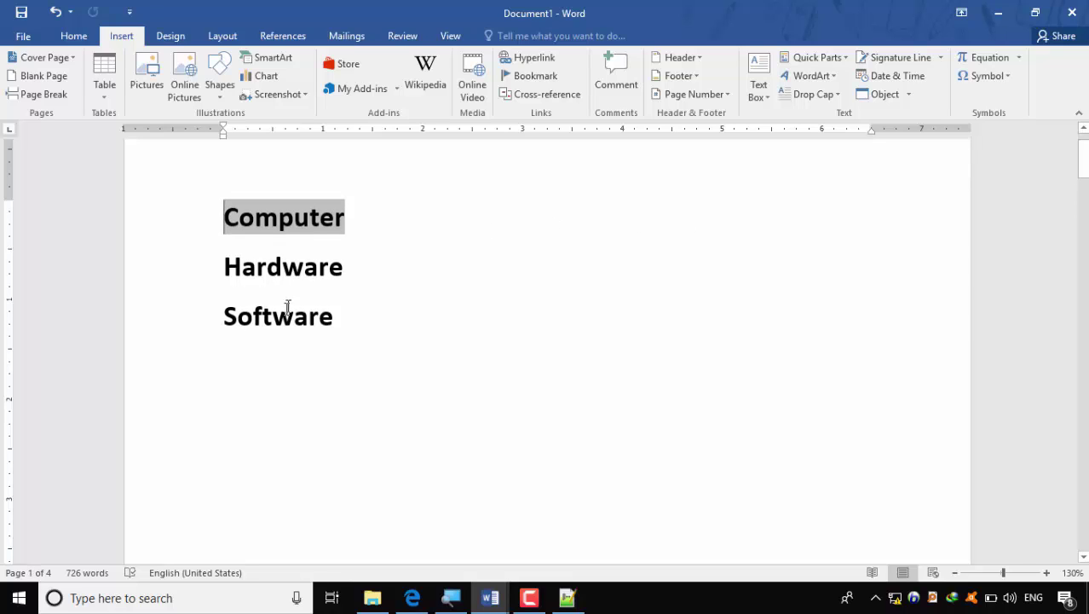
ctrl+click(266, 328)
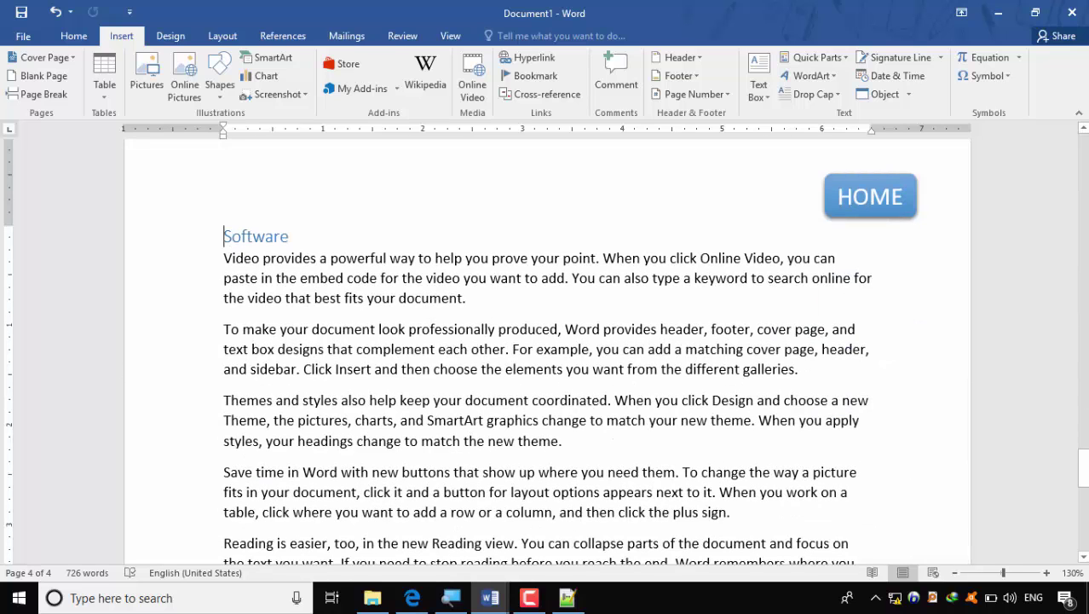
ctrl+click(886, 199)
Review the Place in This Document headings in the Hyperlink dialog, then jump to the Computer section
click(344, 266)
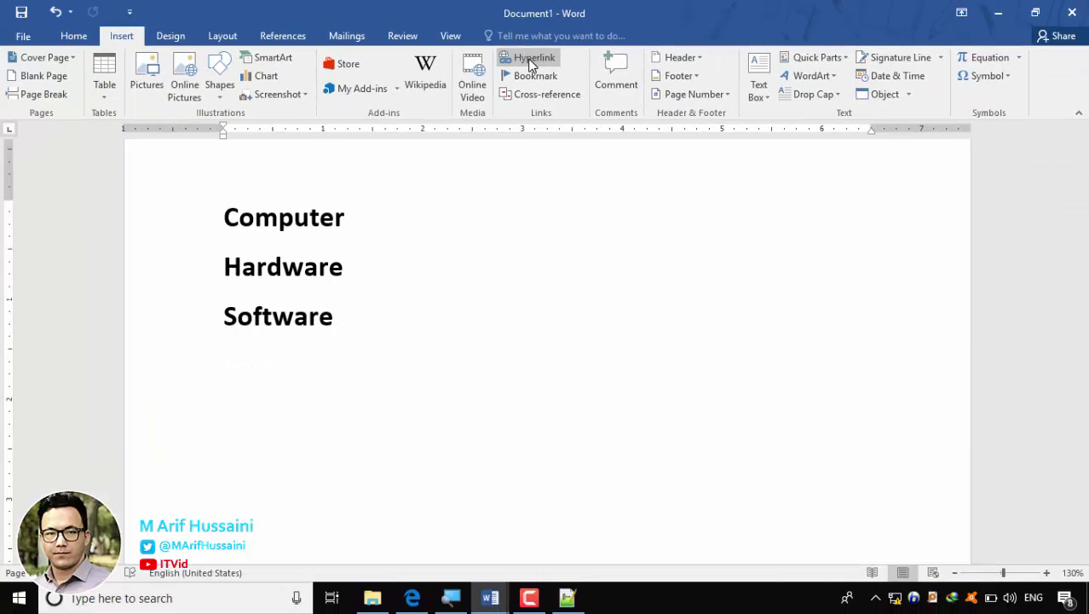
click(530, 60)
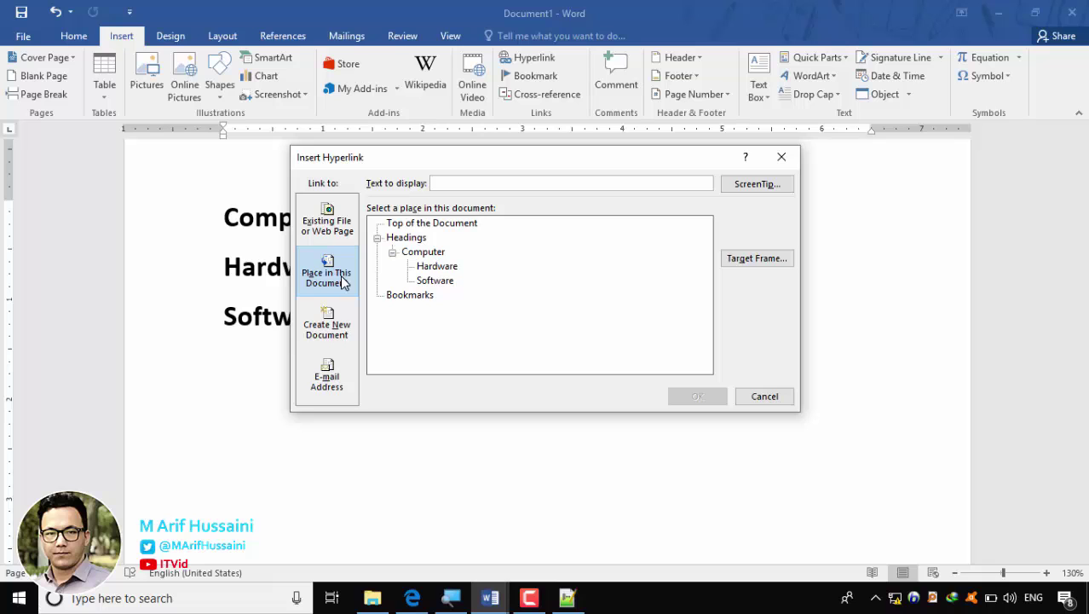
ctrl+click(285, 232)
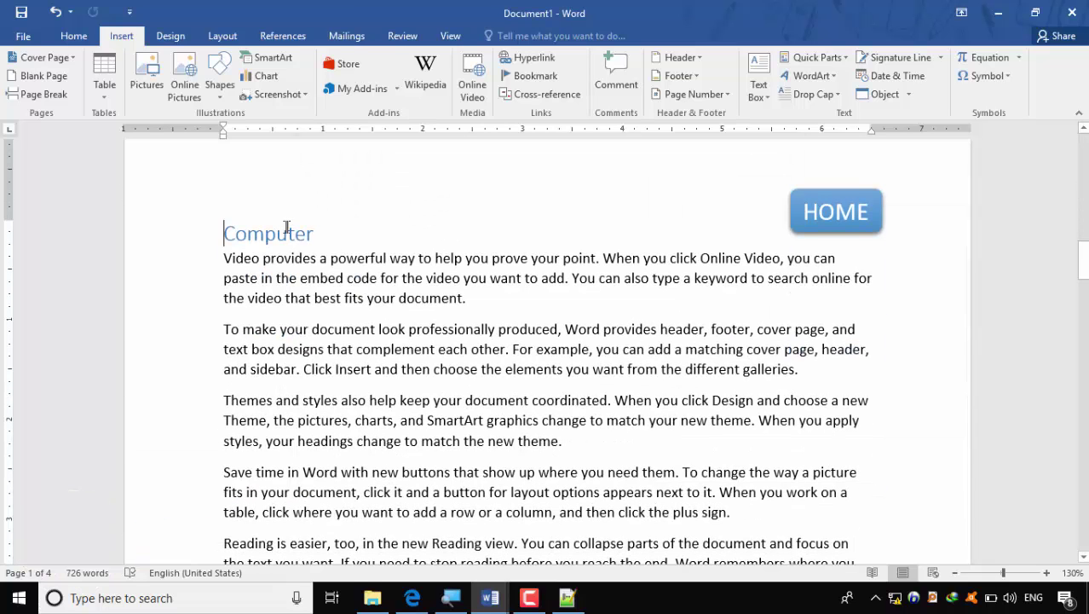
Below the first Computer paragraph, type 'To se the picture → click here' and bold 'click here'
click(529, 312)
key(Return)
text(Pictu)
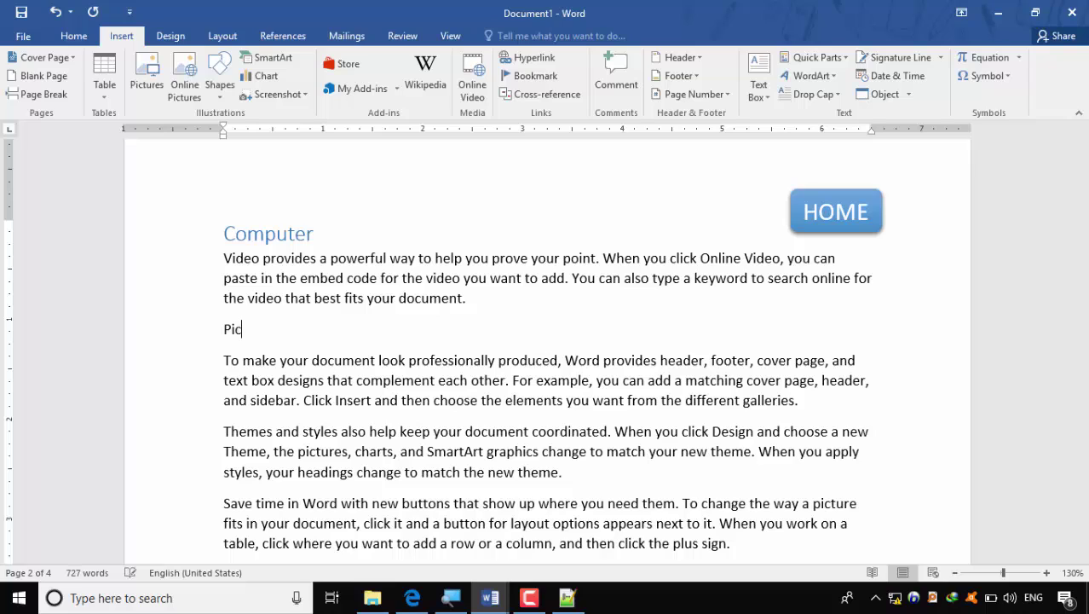
text(res)
key(BackSpace)
key(BackSpace)
key(BackSpace)
key(BackSpace)
key(BackSpace)
key(BackSpace)
key(BackSpace)
text(To se t)
text(he pictu)
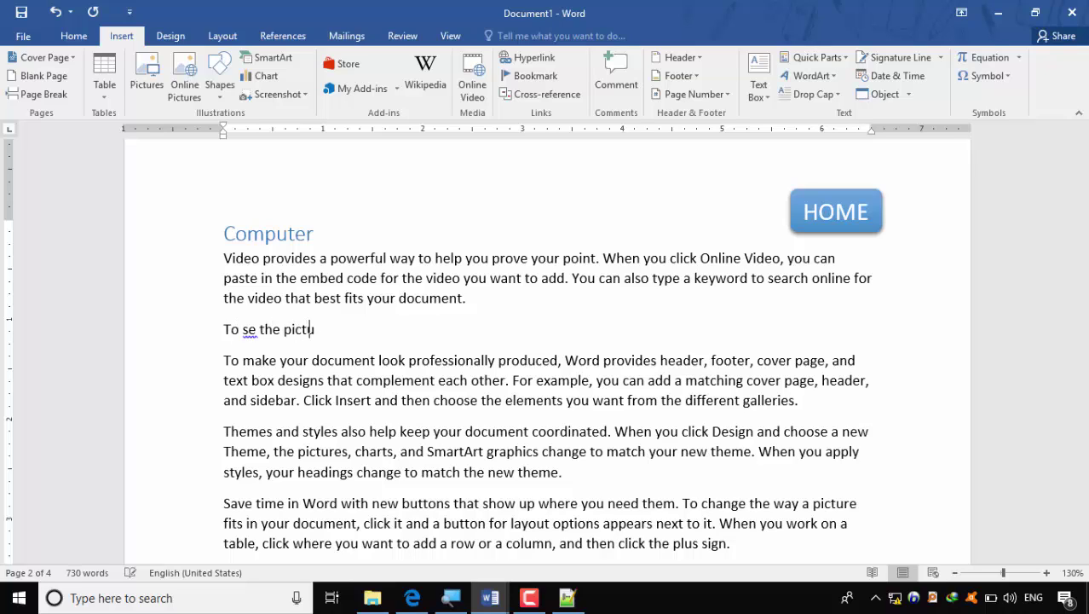
text(re )
text(> click h)
text(ere)
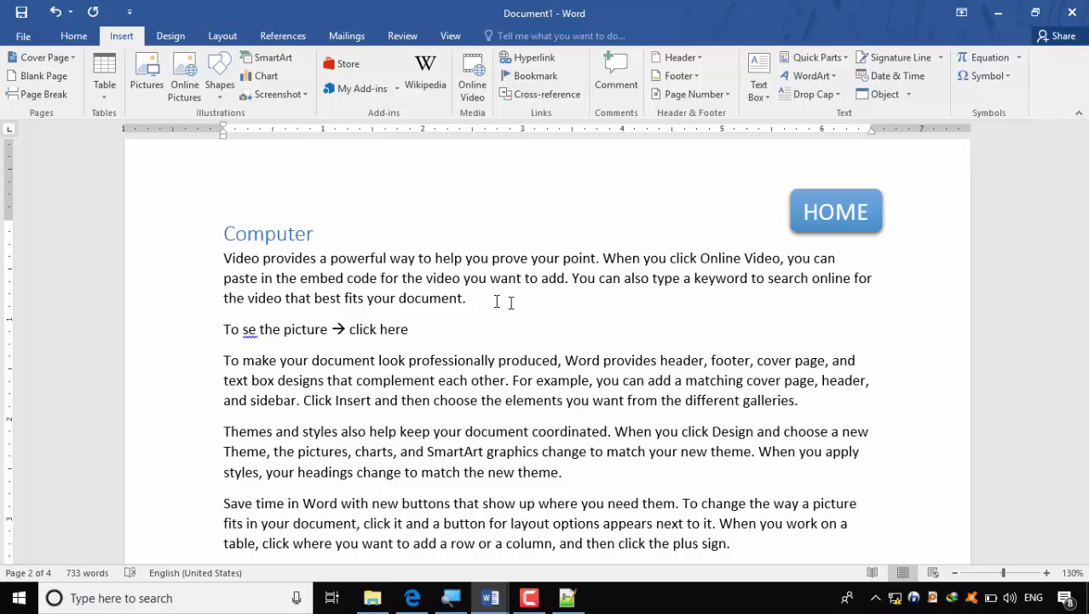
drag(408, 332, 365, 333)
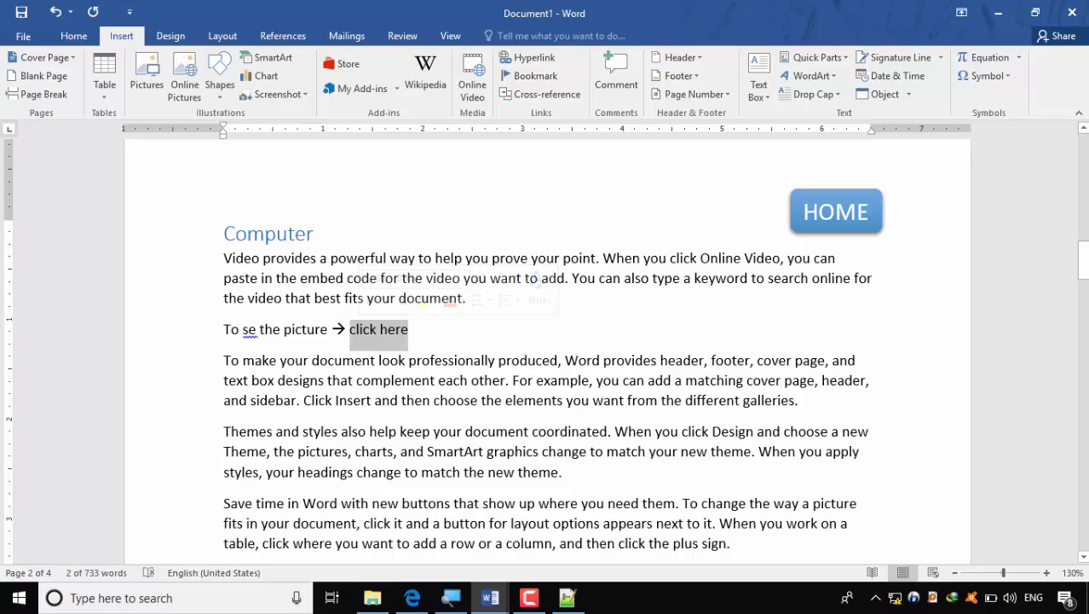
key(ctrl+b)
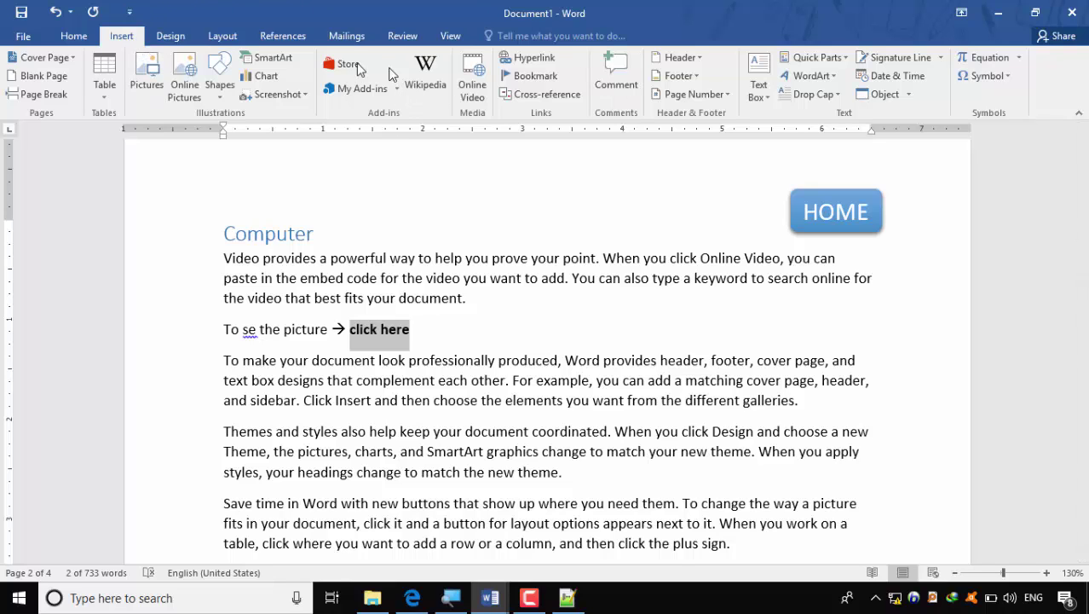
Start a hyperlink on 'click here' to an existing file and open the file browser
click(526, 58)
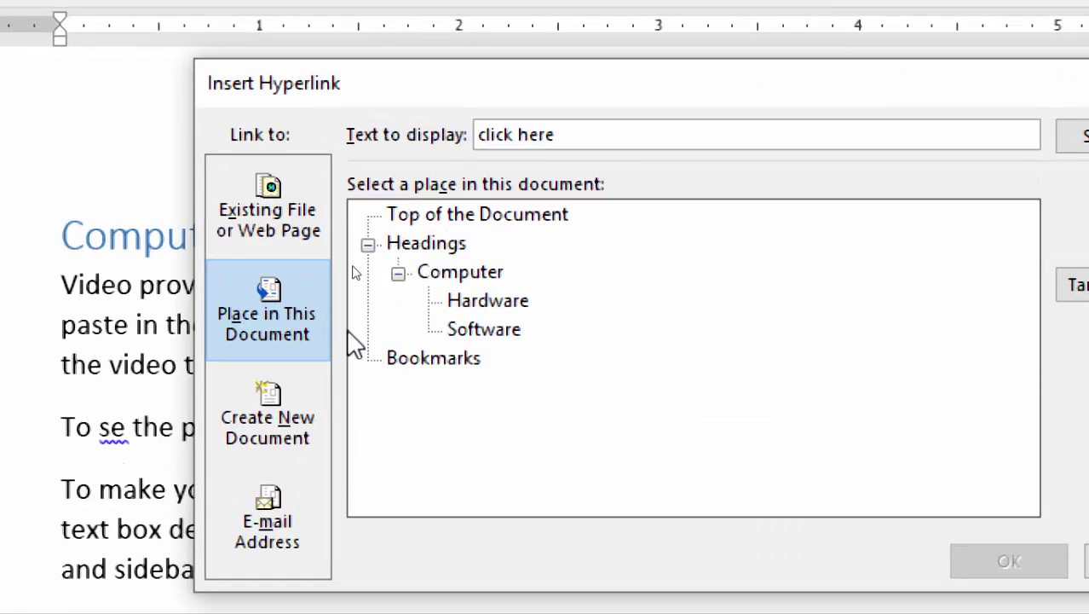
click(250, 189)
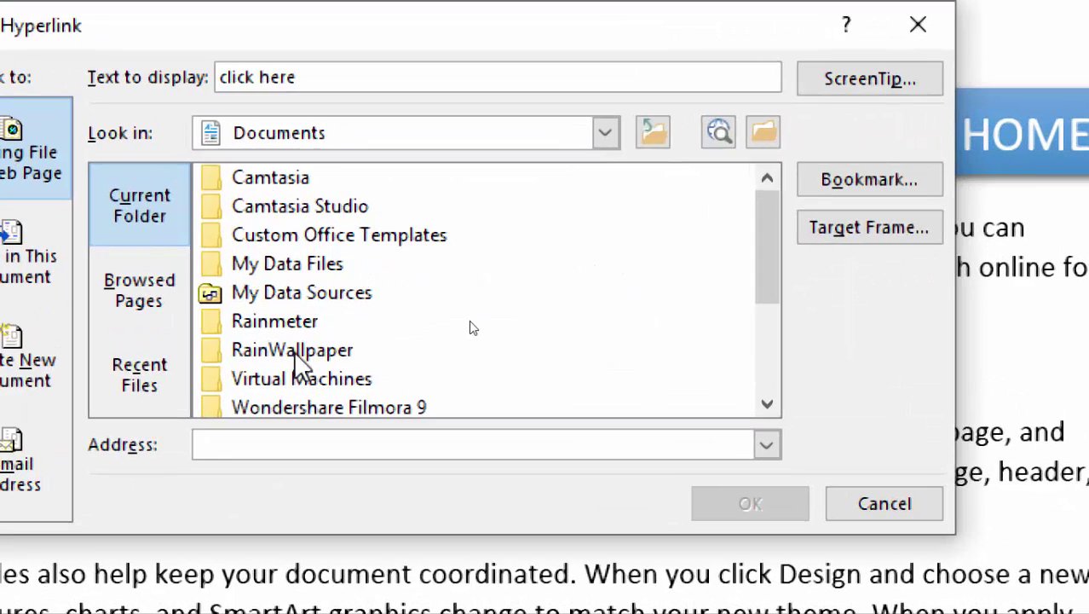
click(315, 133)
click(317, 136)
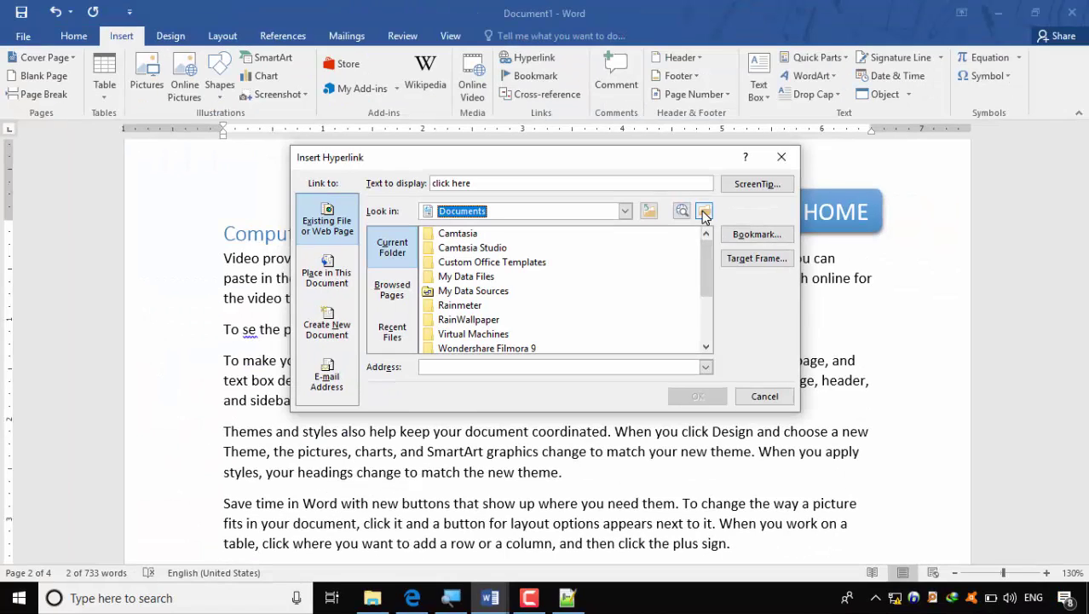
click(764, 136)
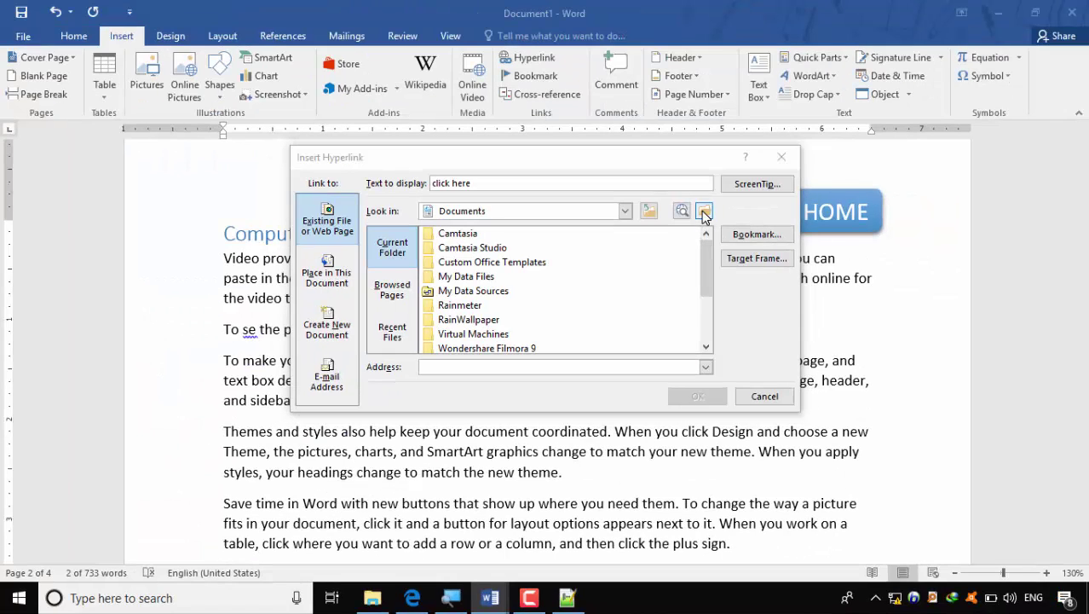
Pick Profile.jpg from the Desktop's Profile folder and confirm the hyperlink
drag(519, 182, 445, 55)
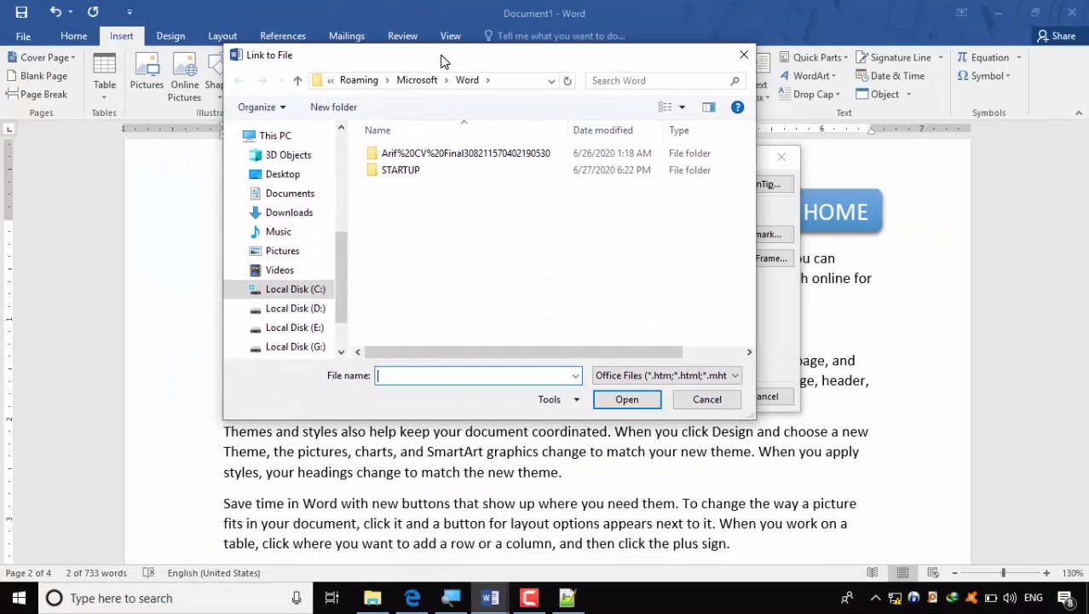
click(311, 253)
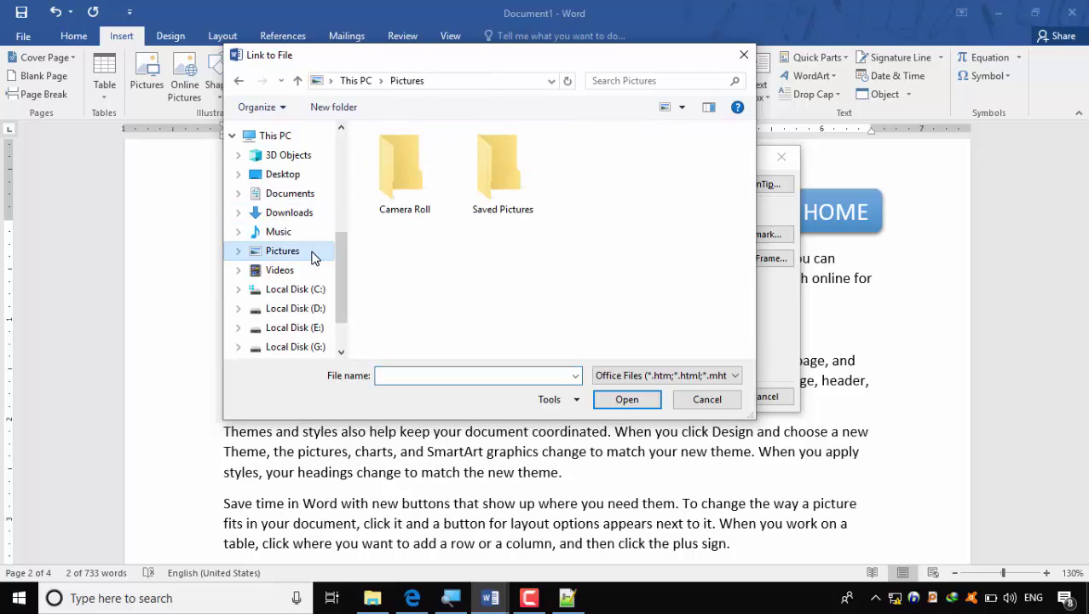
click(300, 194)
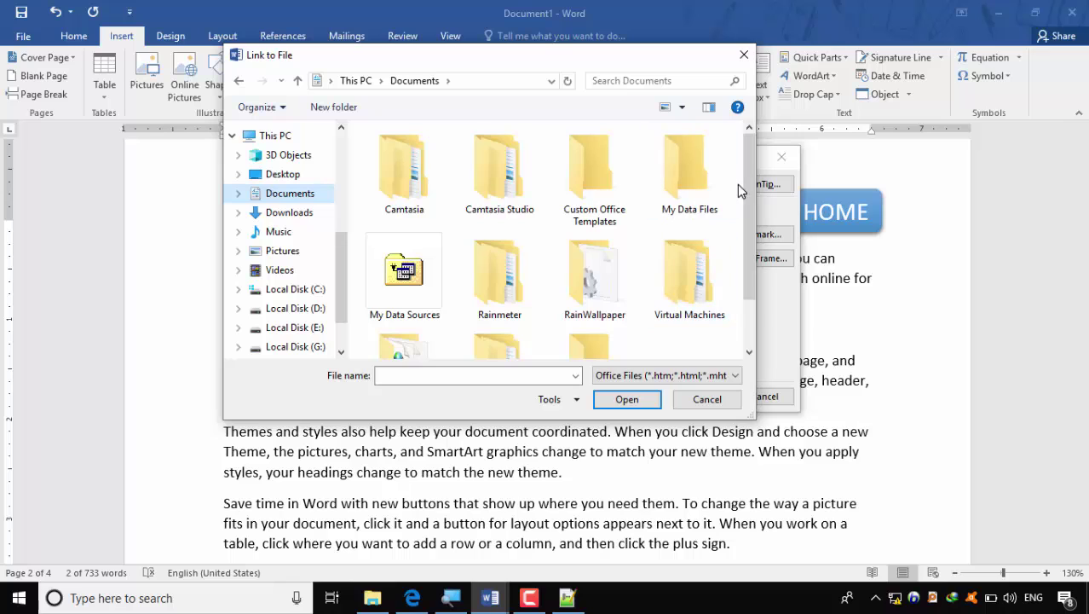
drag(744, 184, 744, 258)
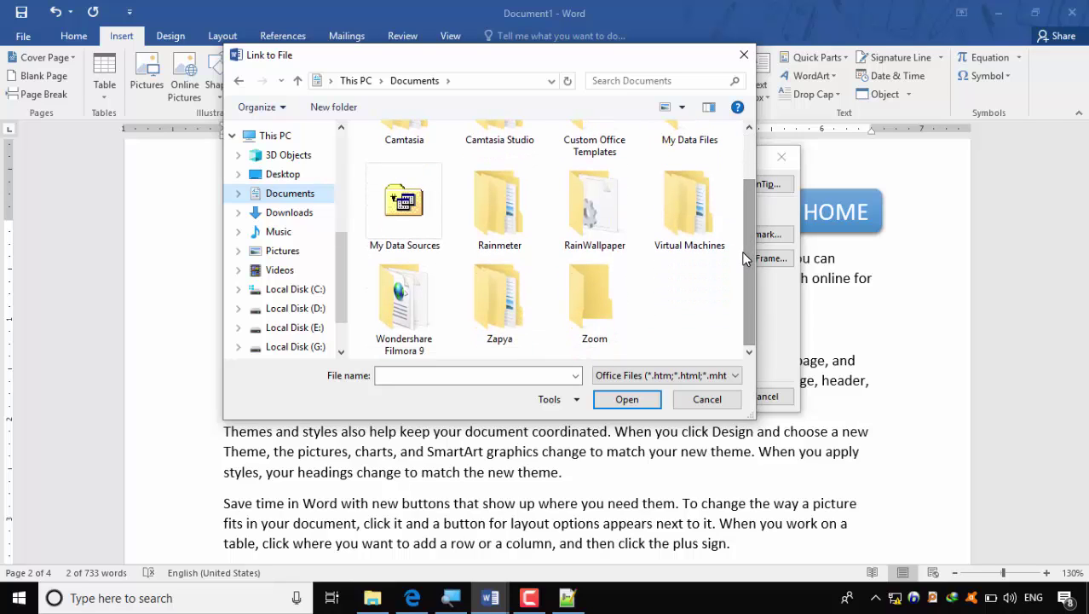
click(282, 174)
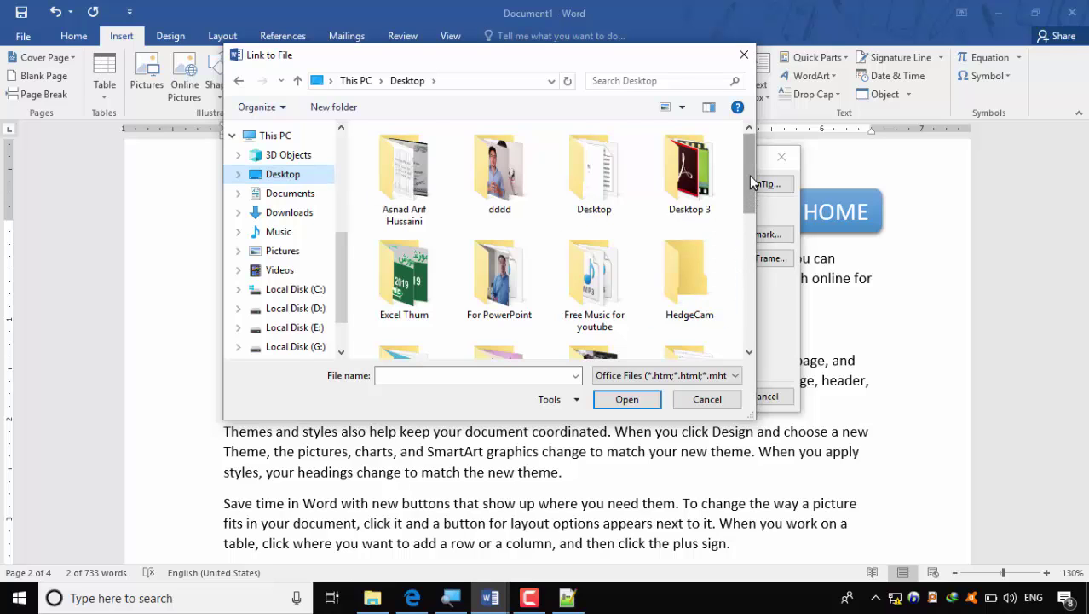
drag(750, 180, 751, 225)
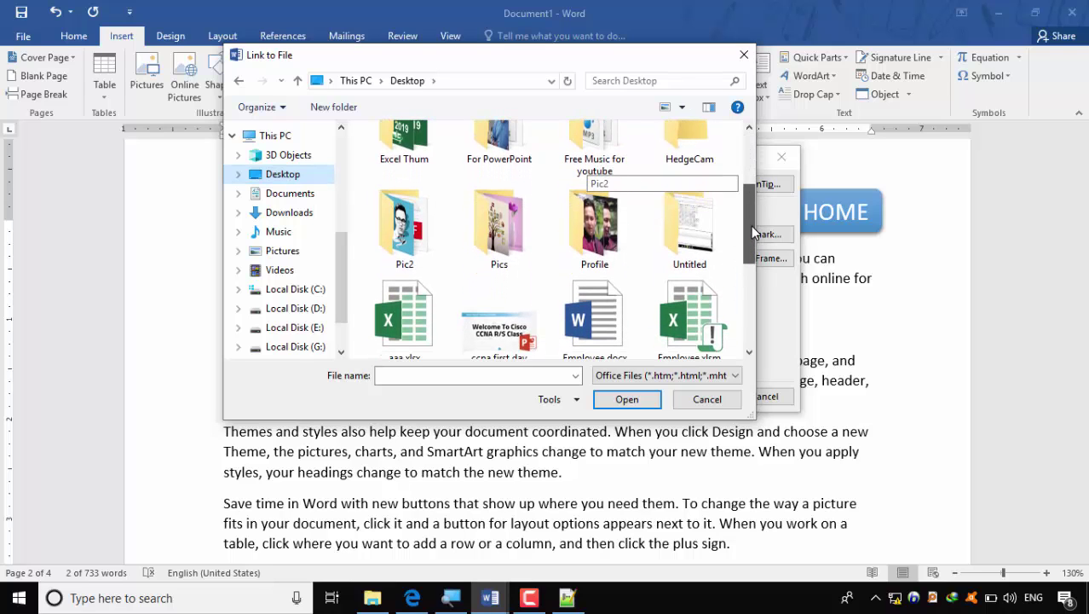
double_click(607, 226)
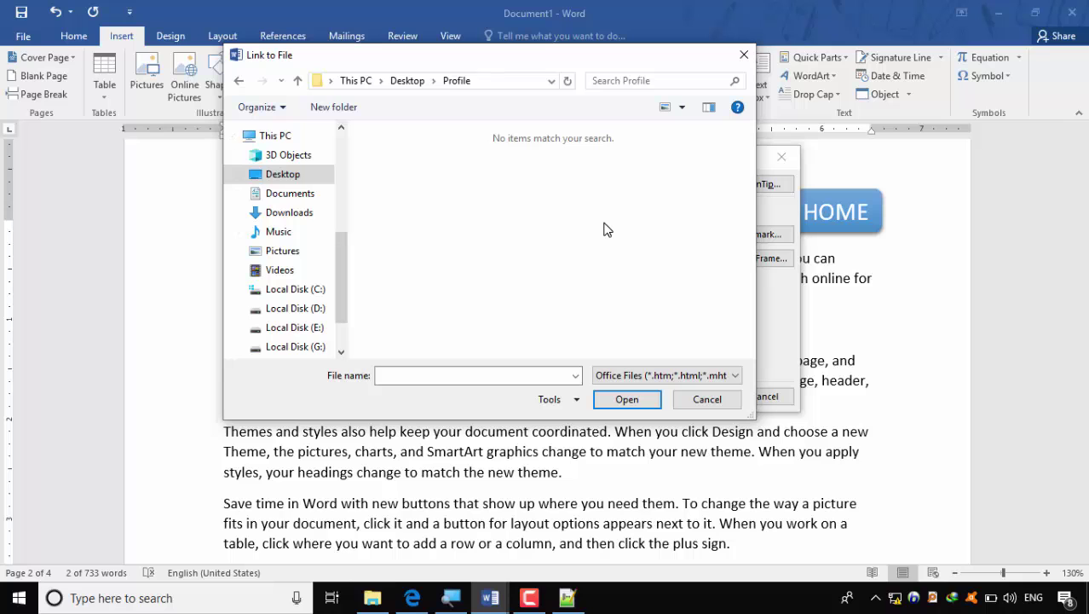
click(401, 154)
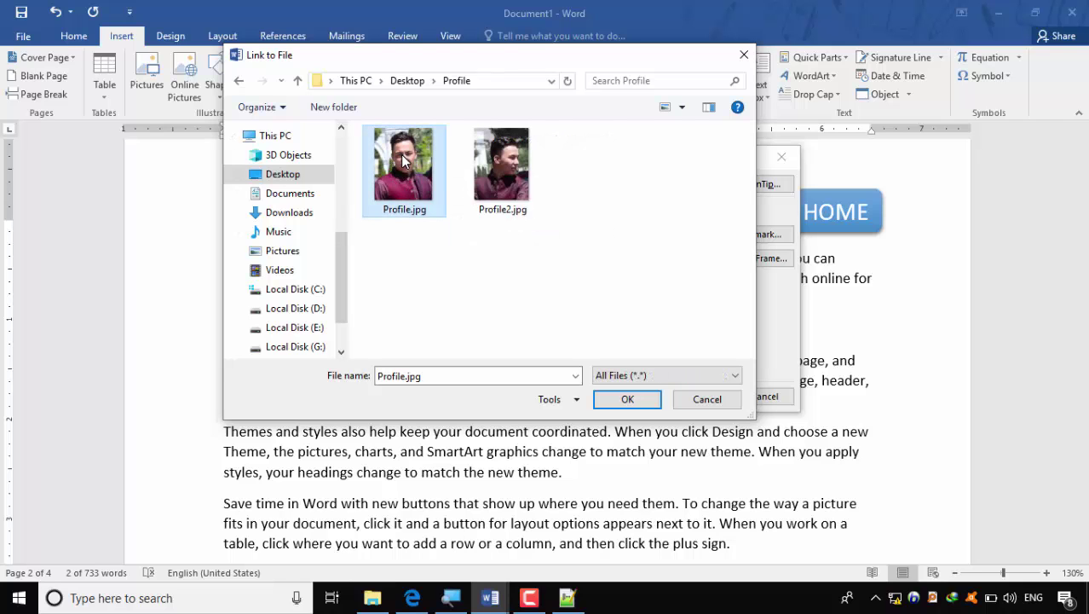
click(635, 399)
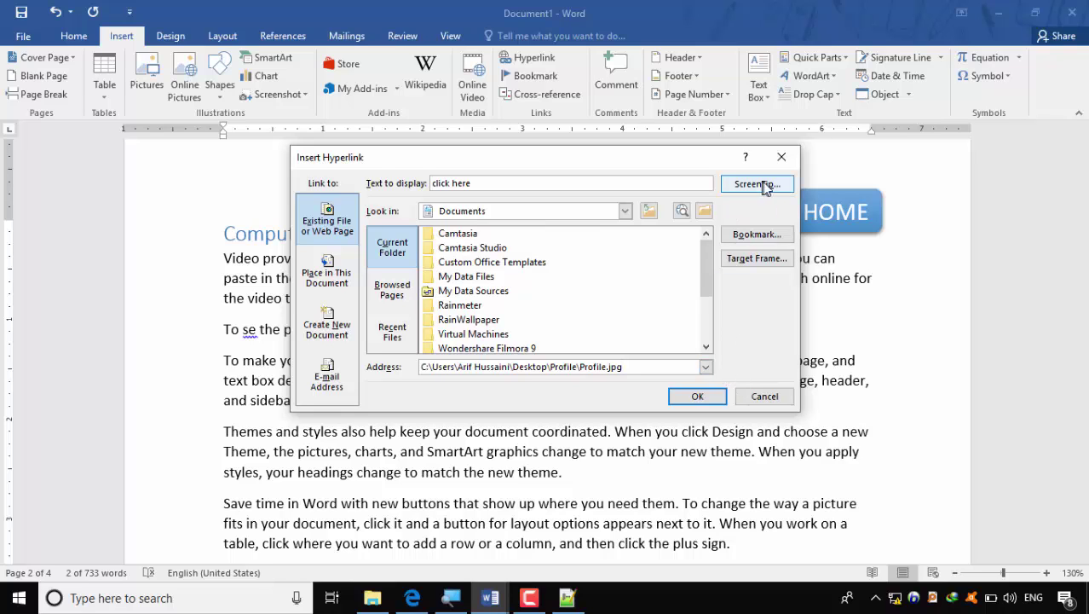
click(700, 402)
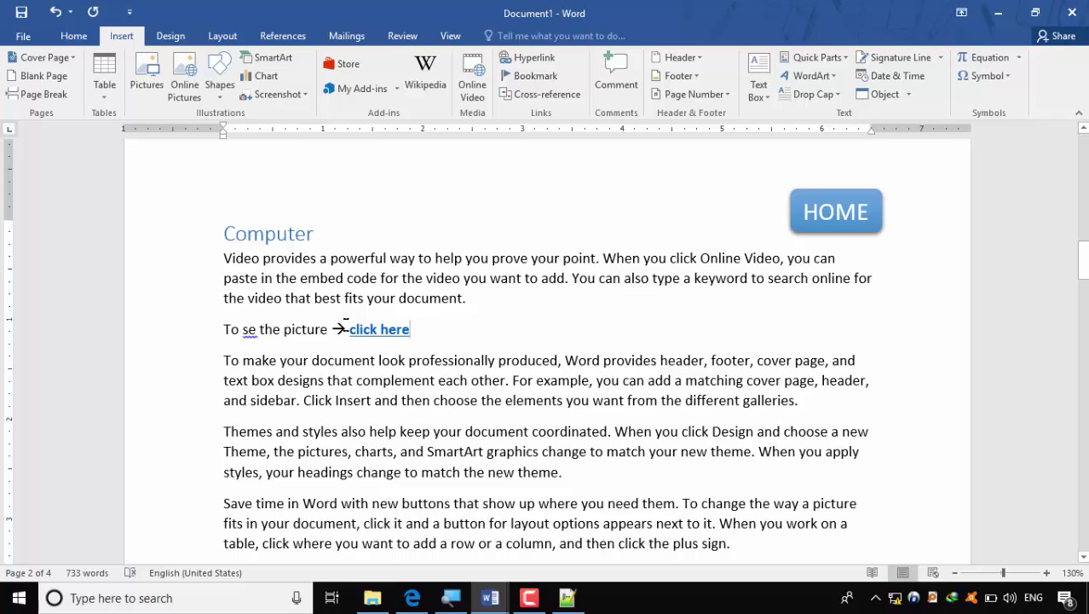
mouse_move(379, 329)
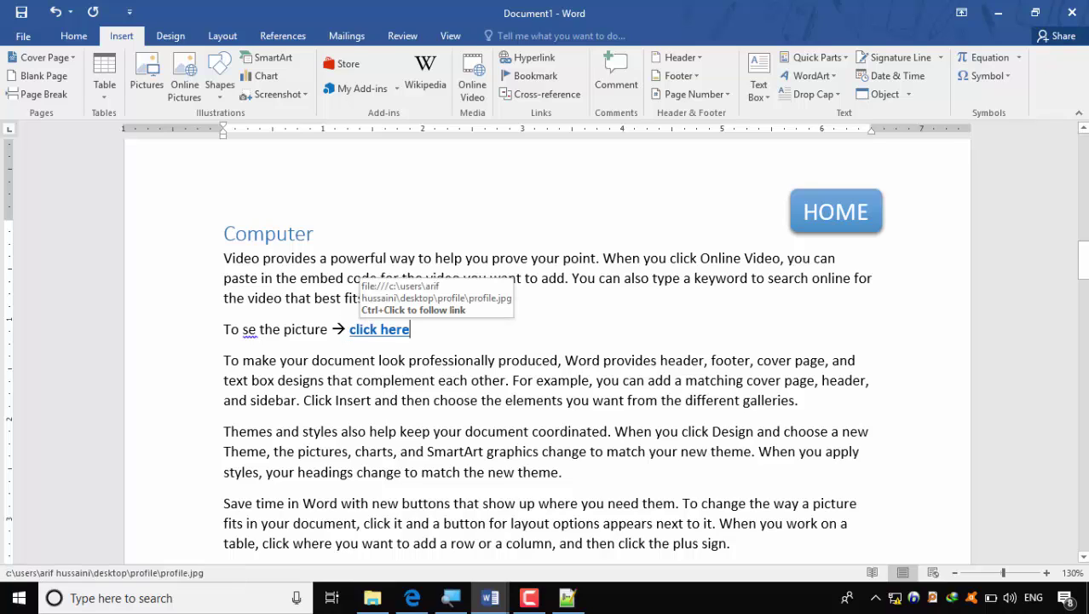
ctrl+click(366, 334)
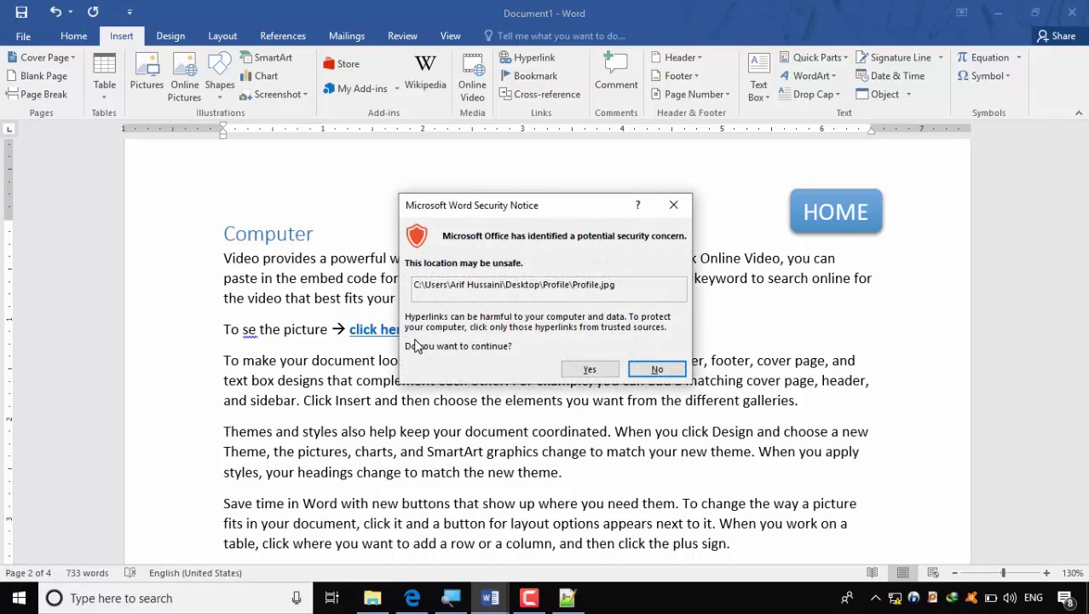
click(589, 369)
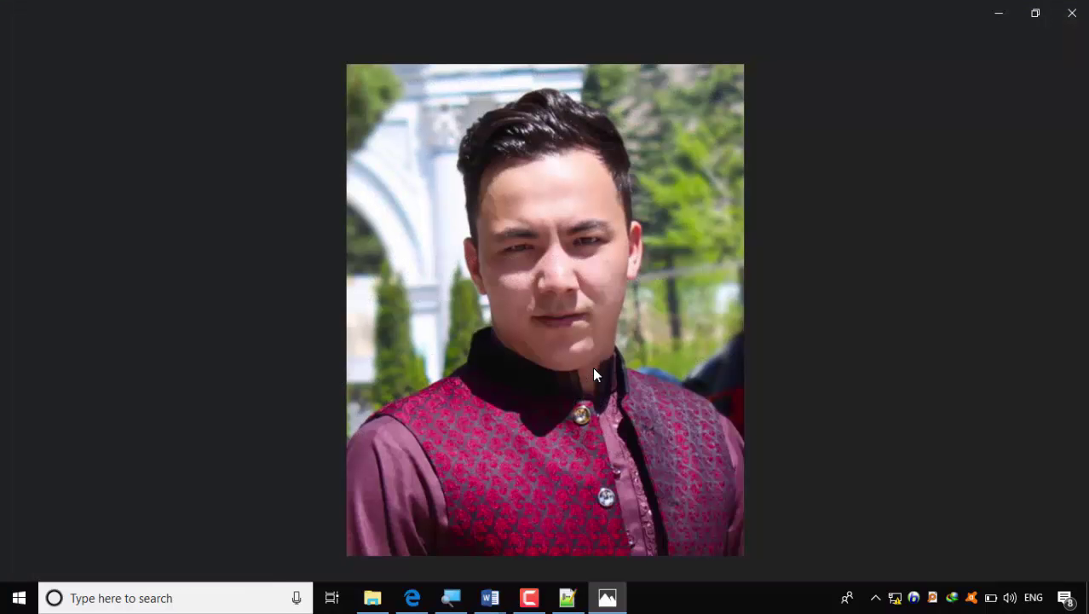
click(1075, 13)
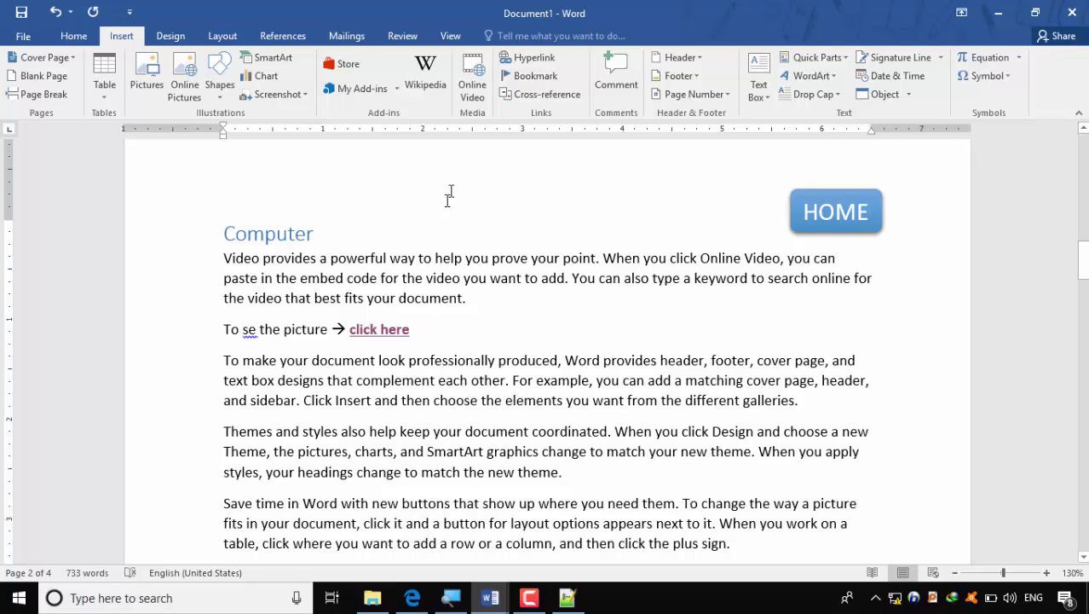
Add a new line reading 'New Document (Report)' after the galleries paragraph
click(520, 58)
click(453, 360)
key(Return)
text(New )
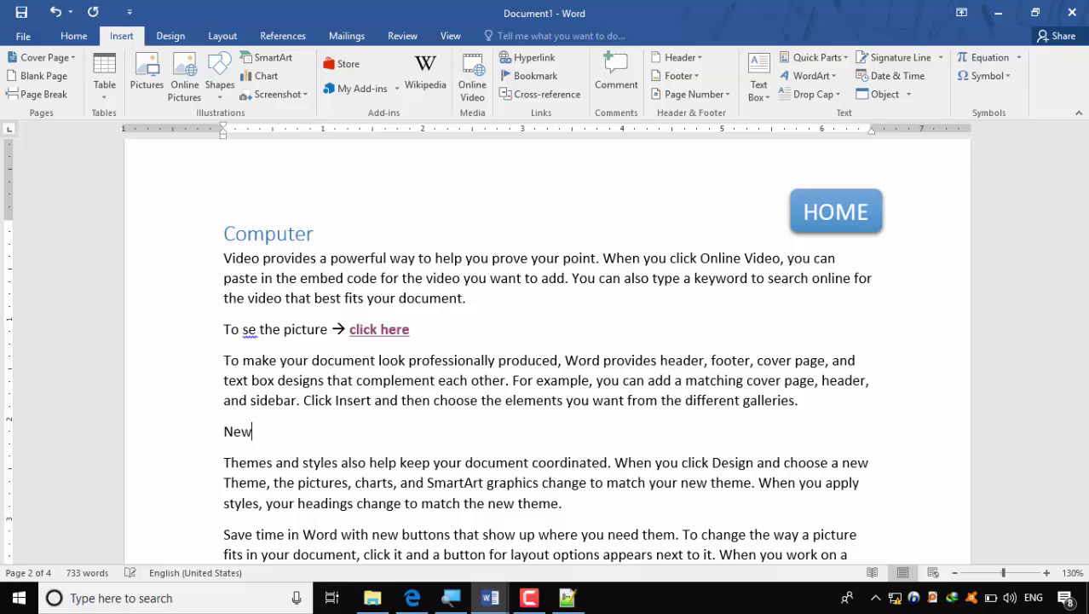
text(Document)
key(BackSpace)
key(BackSpace)
key(BackSpace)
text(_Doc)
text(ument)
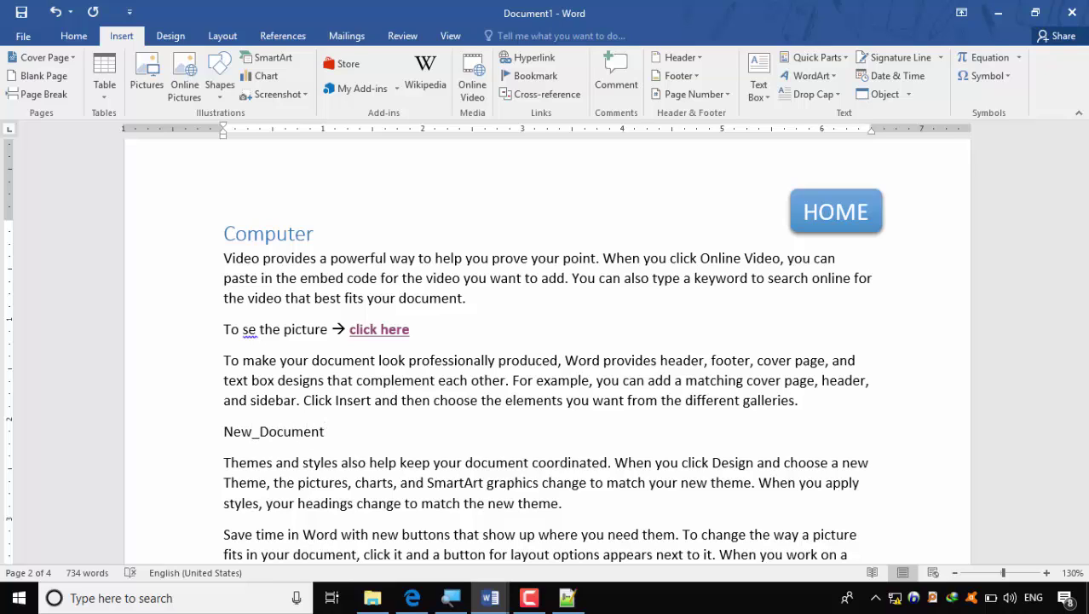
text( (S)
text(alar)
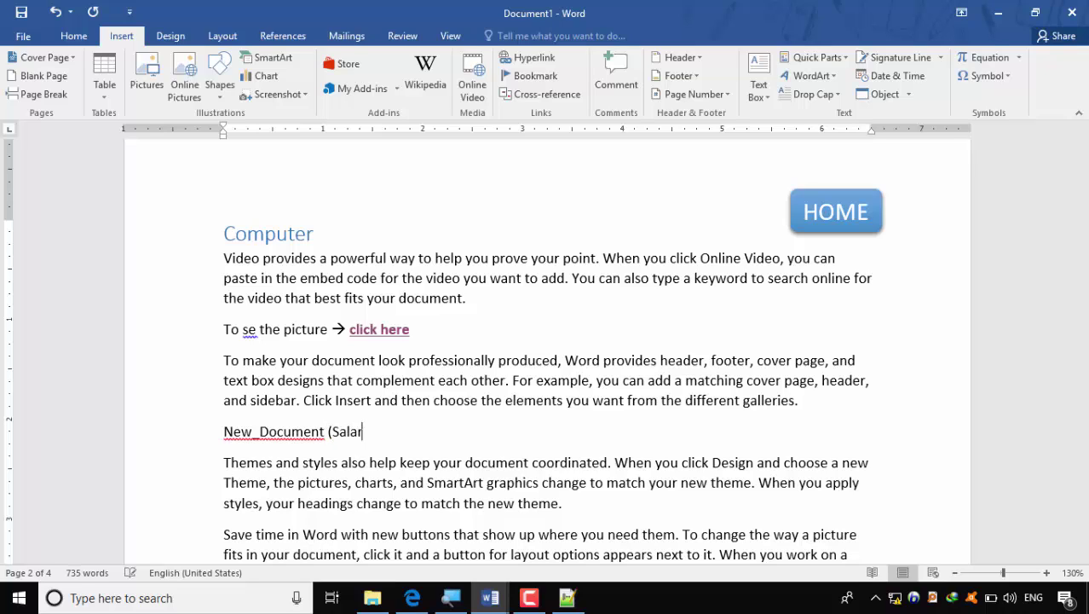
text(y))
key(BackSpace)
key(BackSpace)
key(BackSpace)
key(BackSpace)
key(BackSpace)
key(BackSpace)
text(Report)
text())
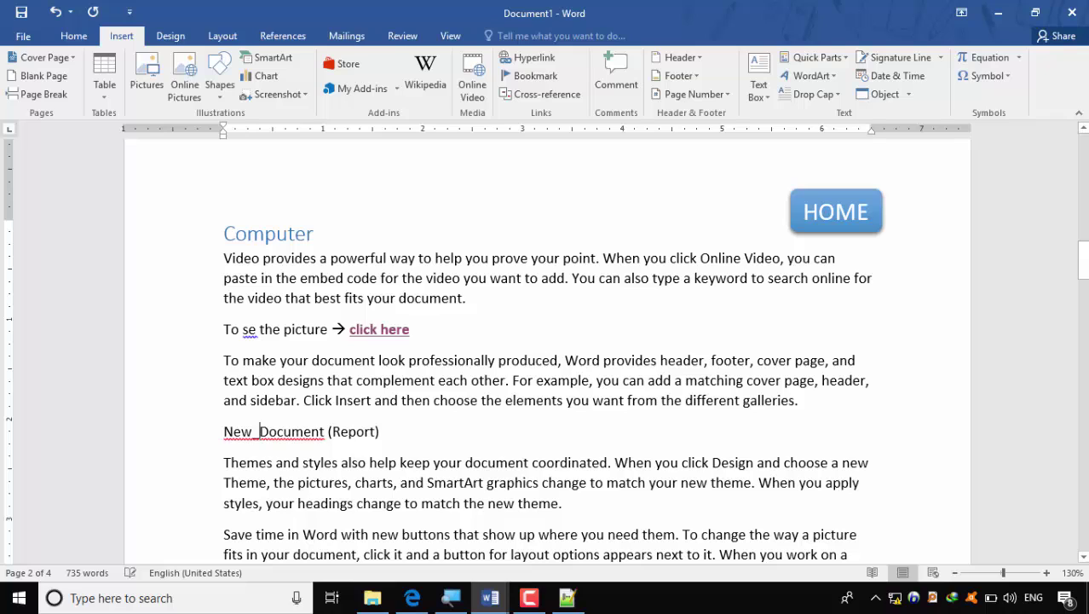
key(BackSpace)
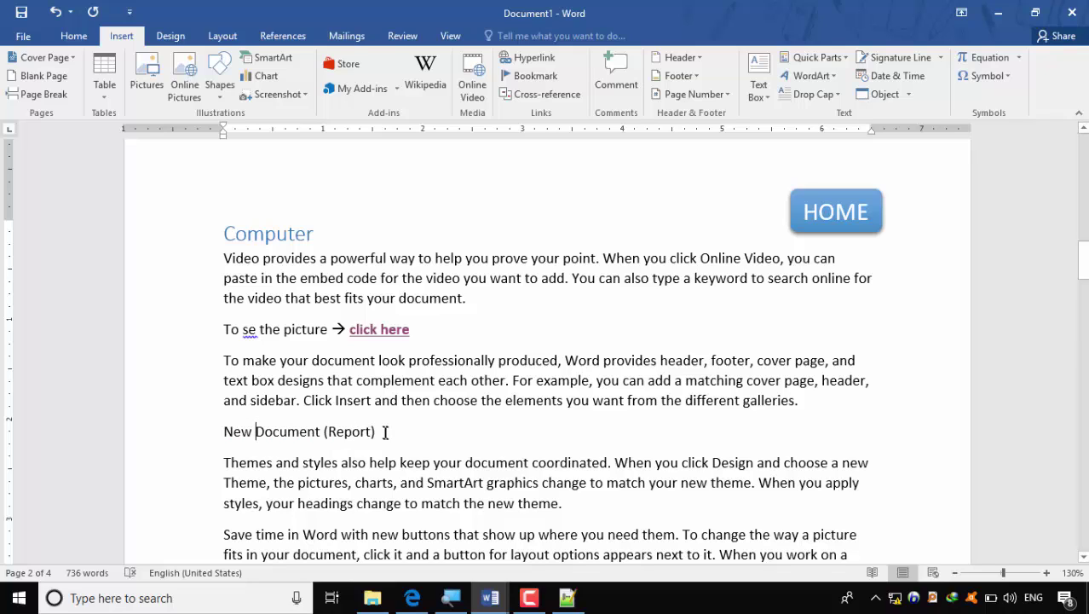
Make the New Document (Report) line bold and underlined, then reselect it
drag(357, 437, 225, 433)
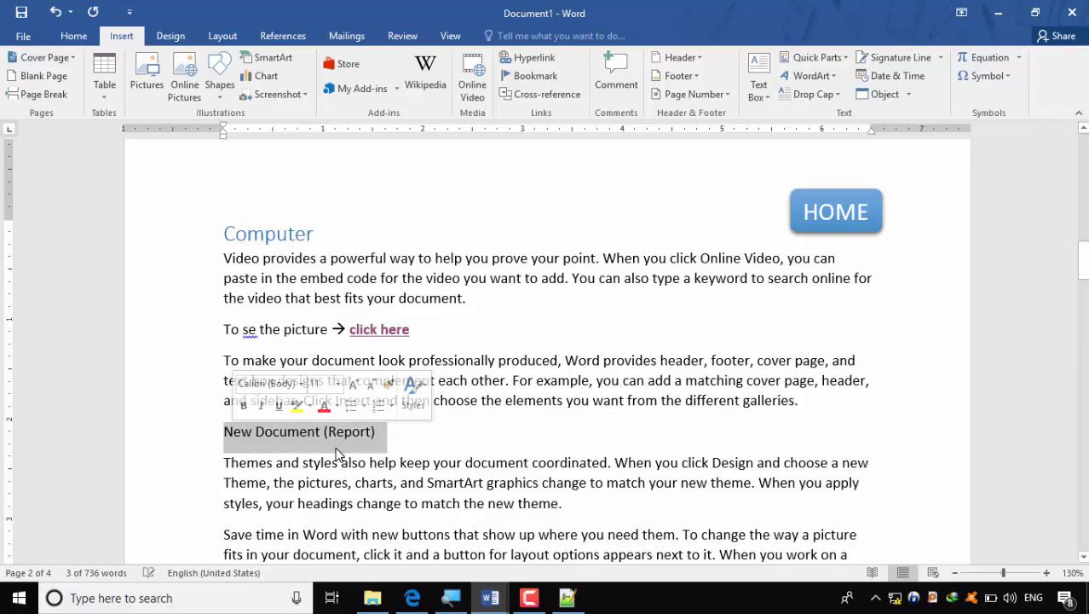
key(ctrl+b)
key(ctrl+u)
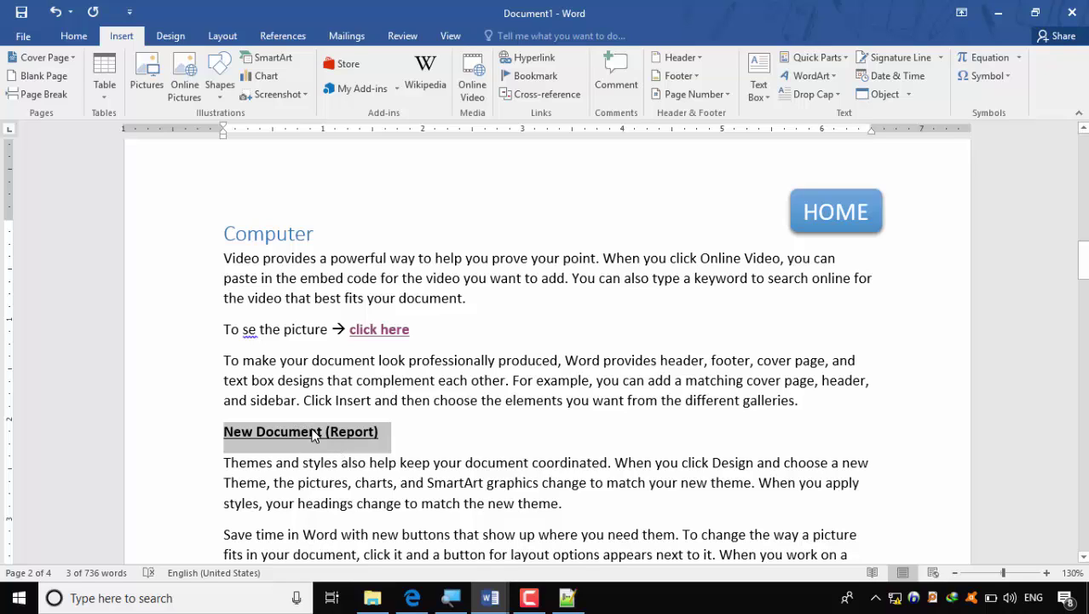
click(313, 435)
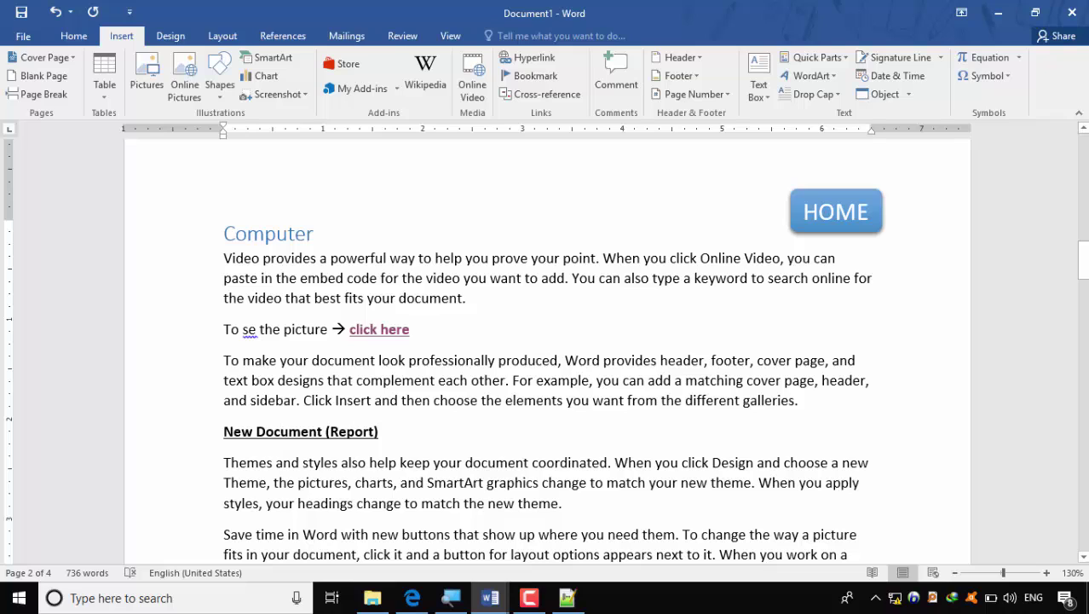
drag(384, 431, 223, 431)
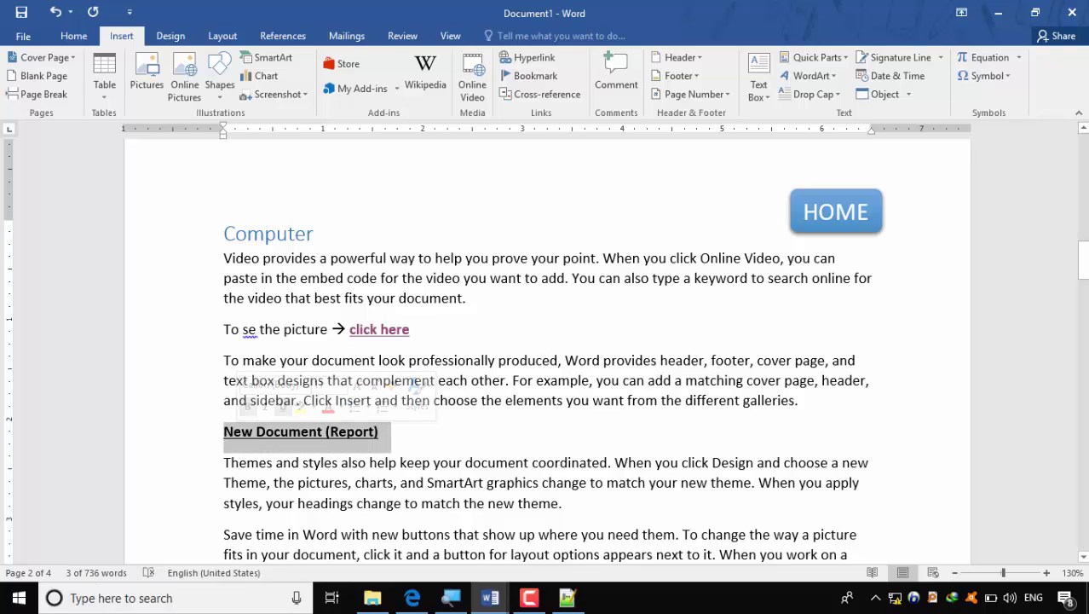
Link the selected line to a new document named Report, set to edit later
click(525, 60)
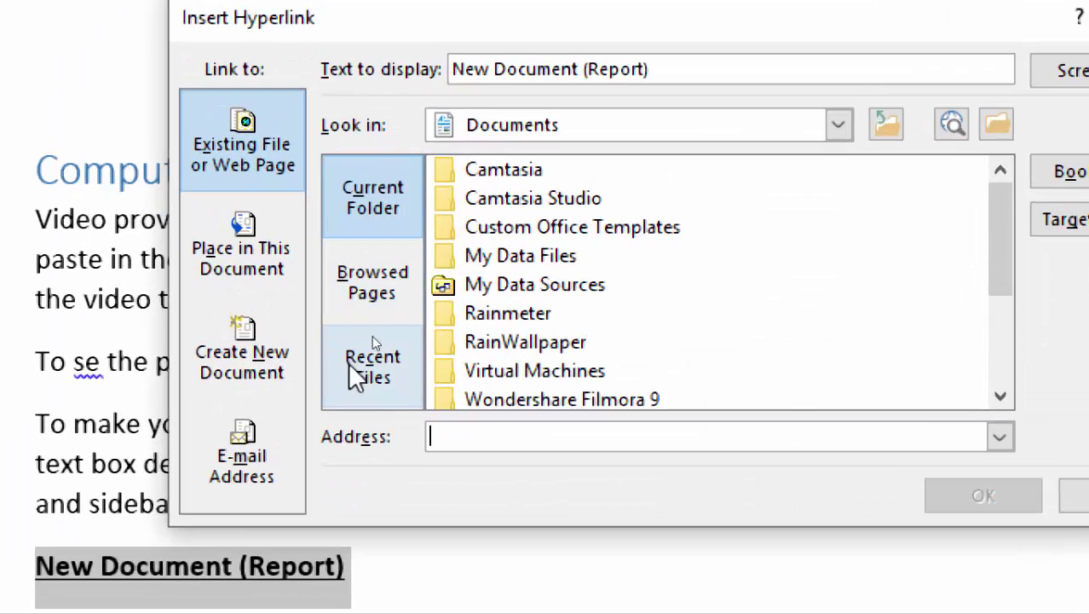
click(238, 358)
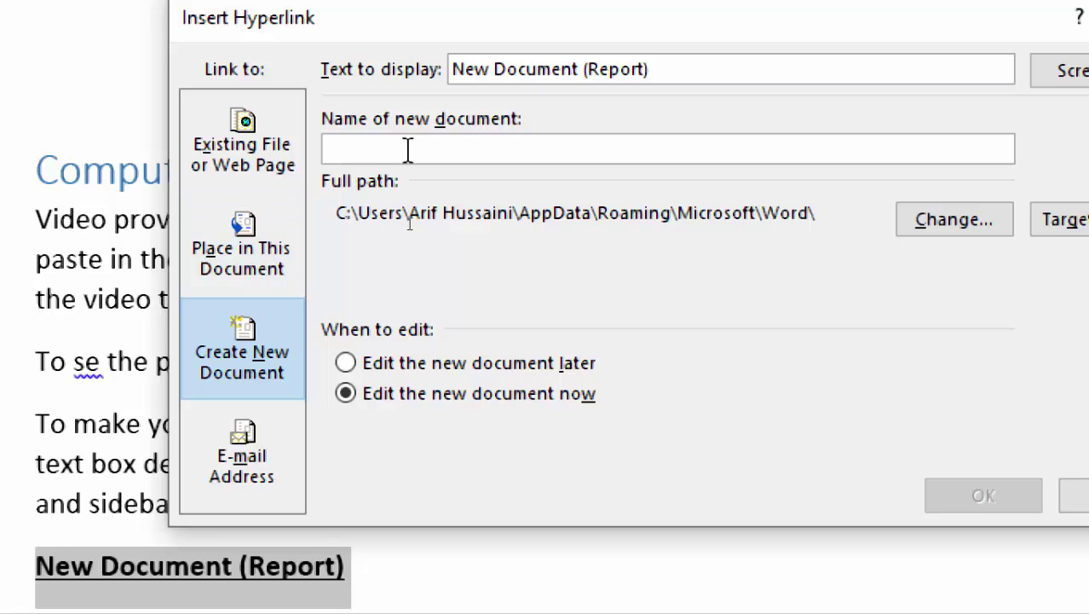
text(Report)
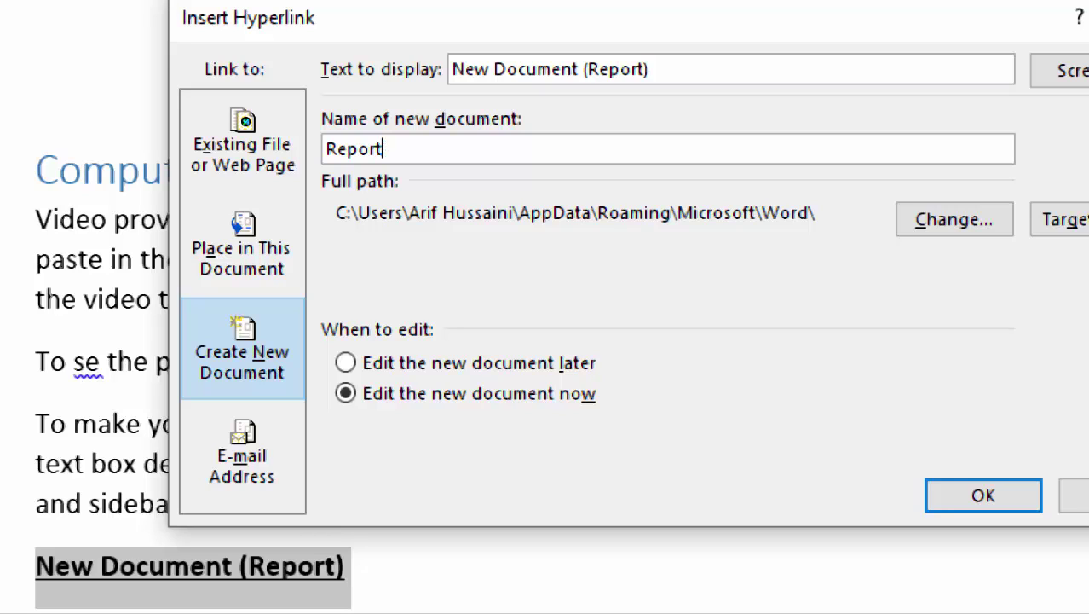
click(416, 361)
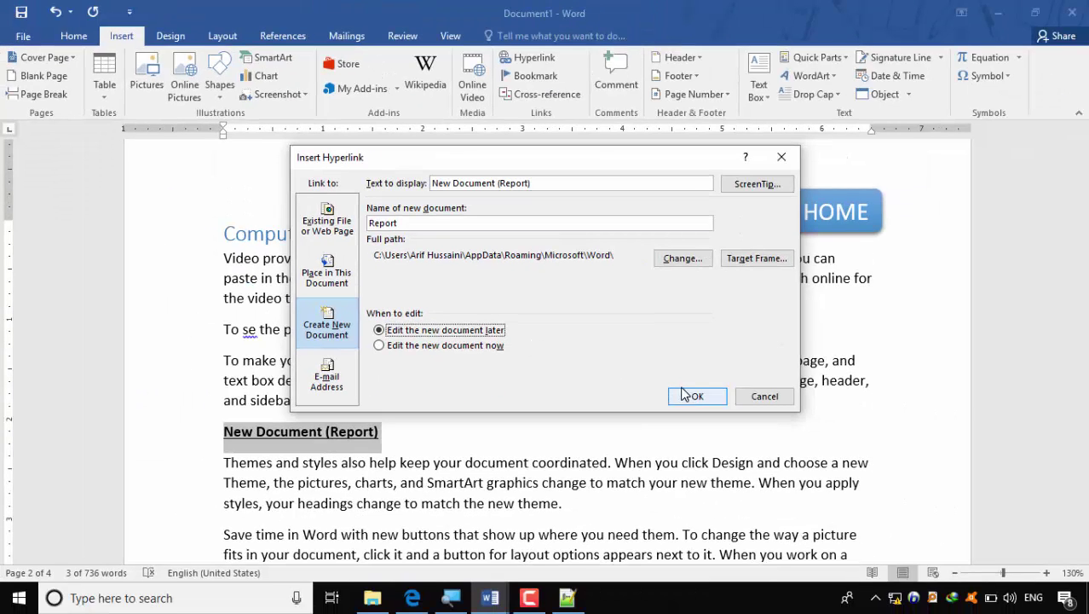
click(692, 395)
click(694, 398)
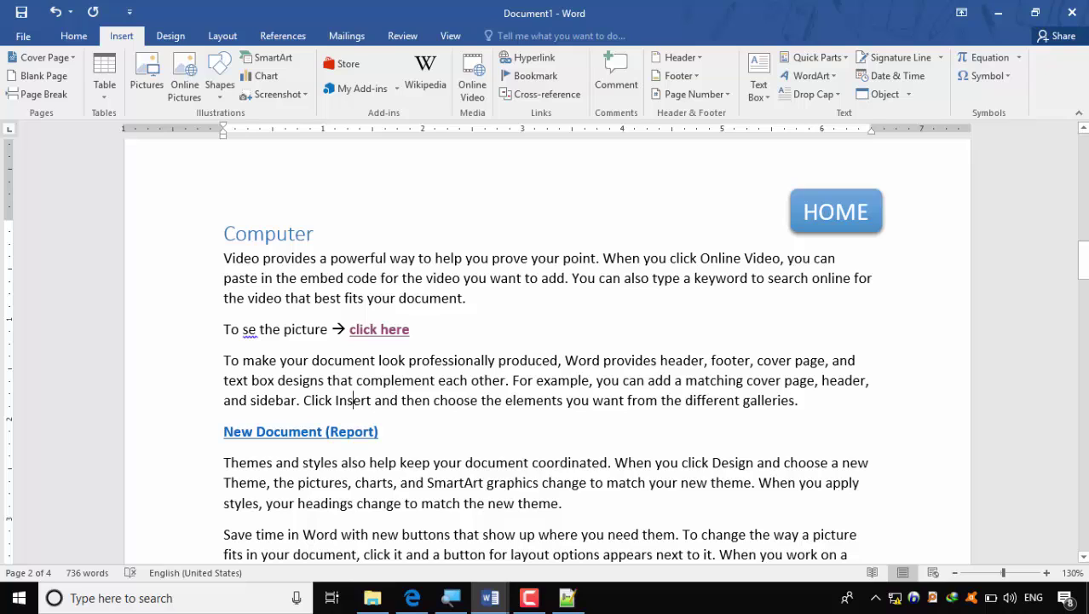
Follow the link, allow Report.docx to open, close it, and open it again
ctrl+click(276, 437)
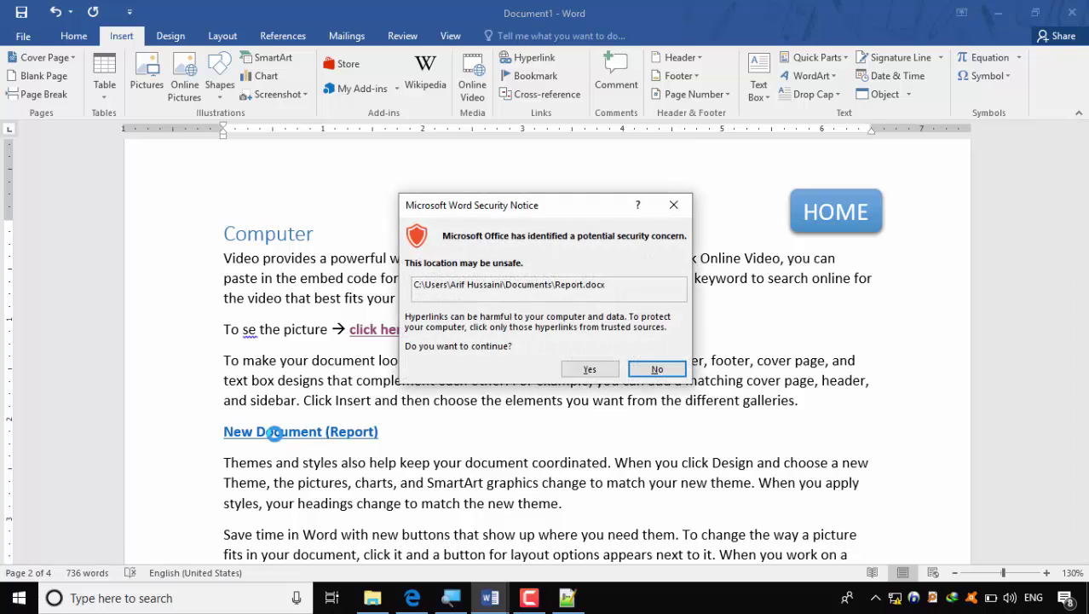
click(589, 369)
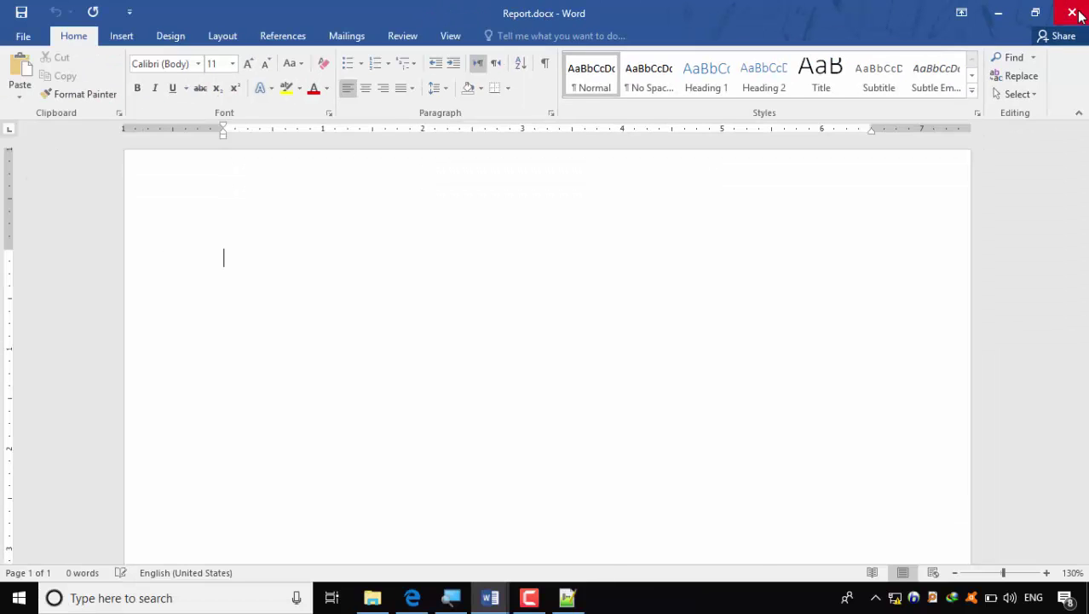
click(1078, 15)
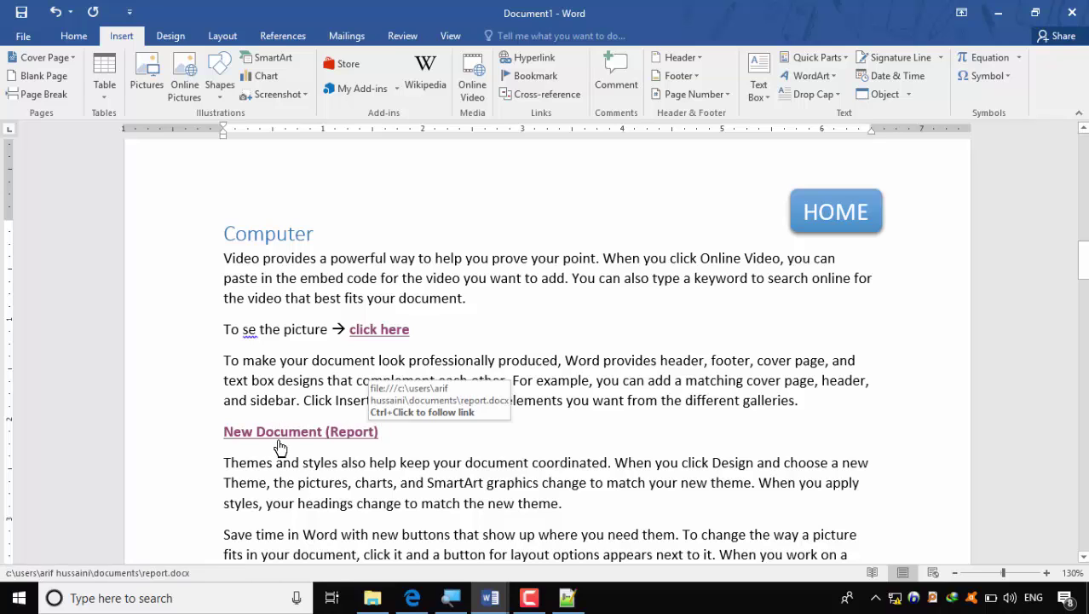
ctrl+click(278, 433)
click(577, 370)
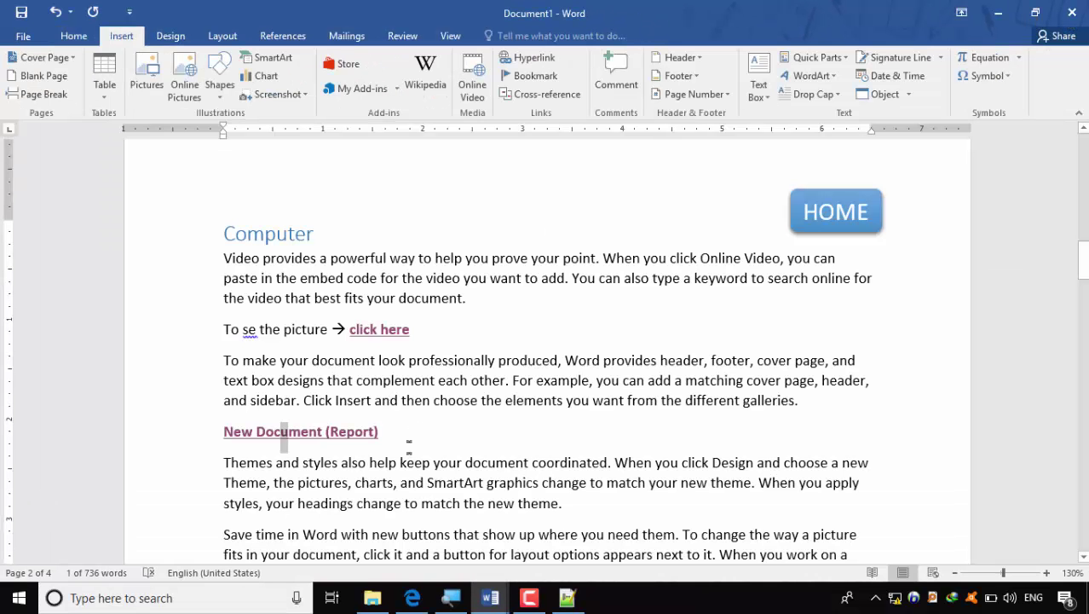
Add a new line addressed to the contact below the New Document (Report) link and select it
click(408, 447)
key(Return)
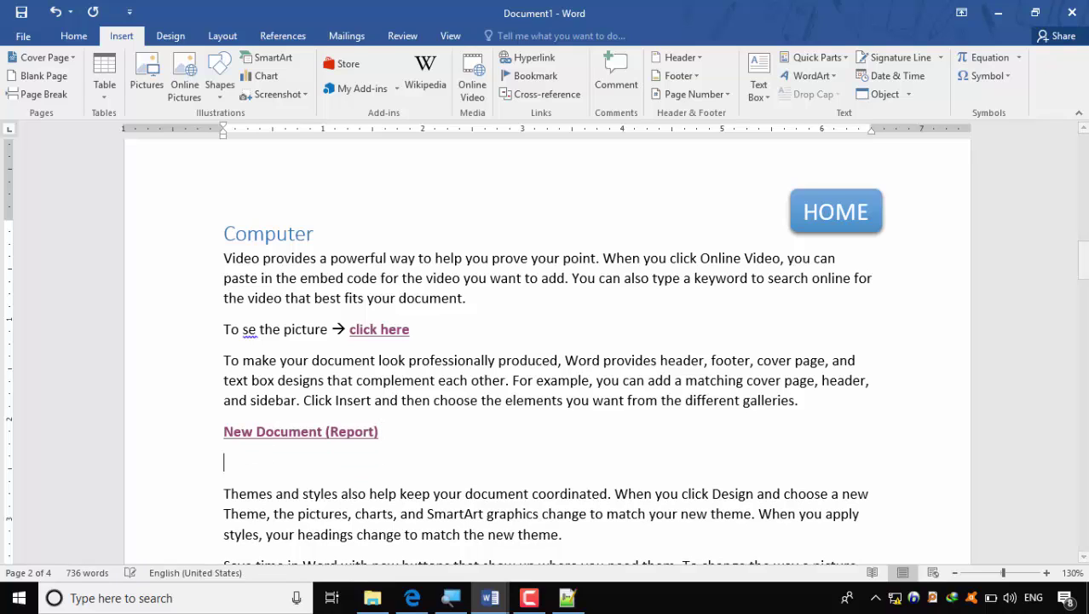
text(Main)
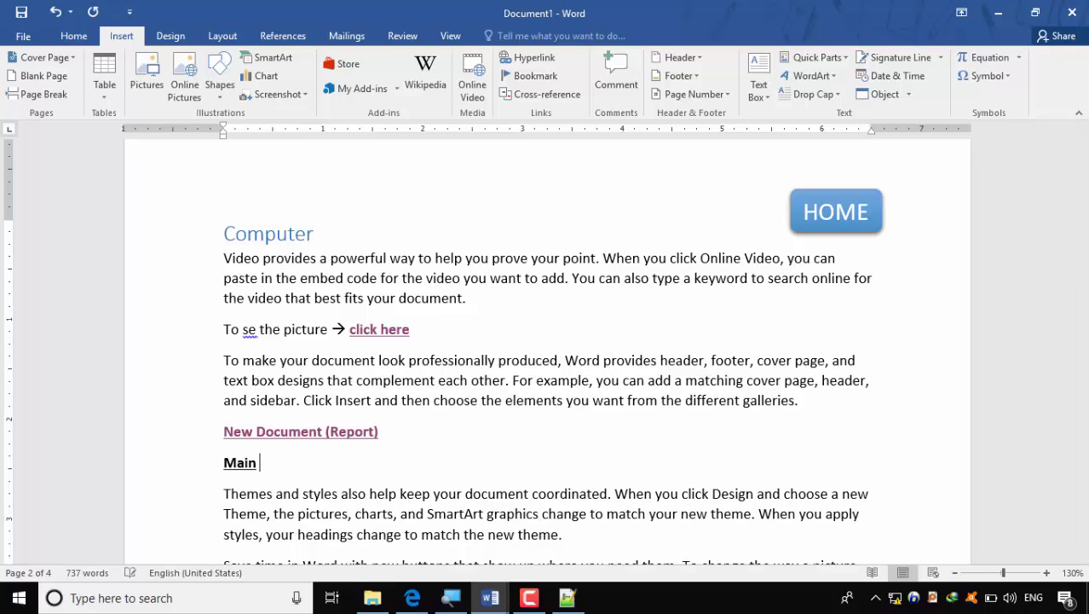
text( to Ahmad)
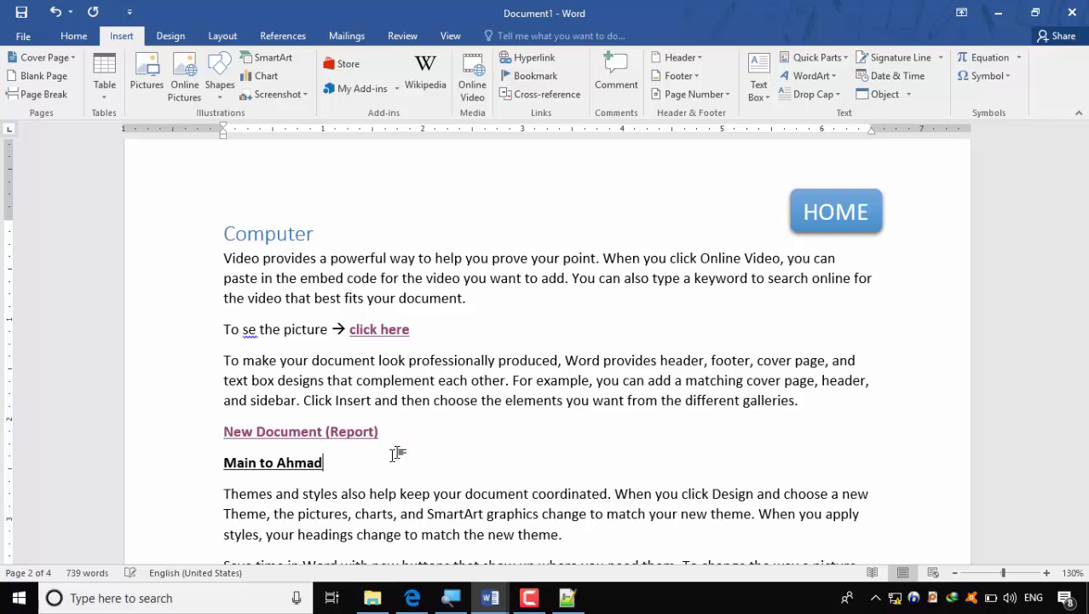
drag(324, 462, 227, 462)
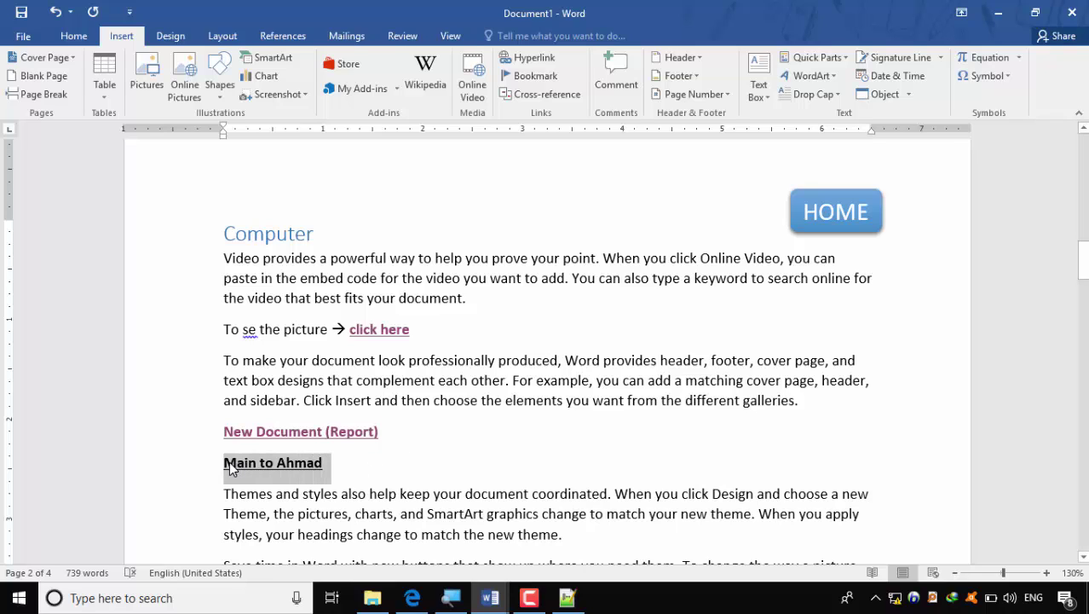
Hyperlink the new line to the contact's e-mail address
click(526, 58)
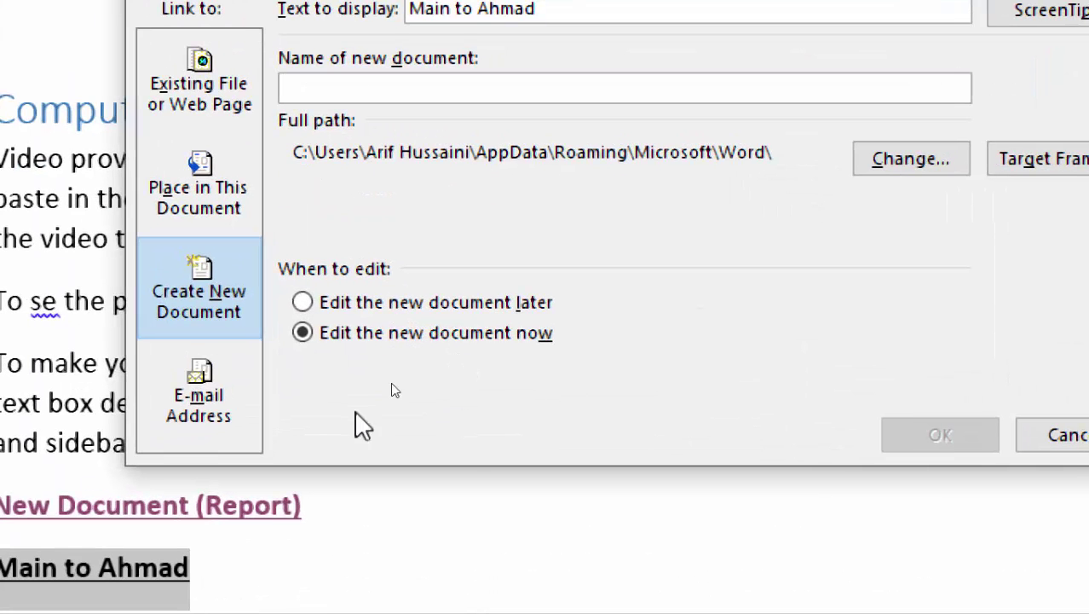
click(326, 379)
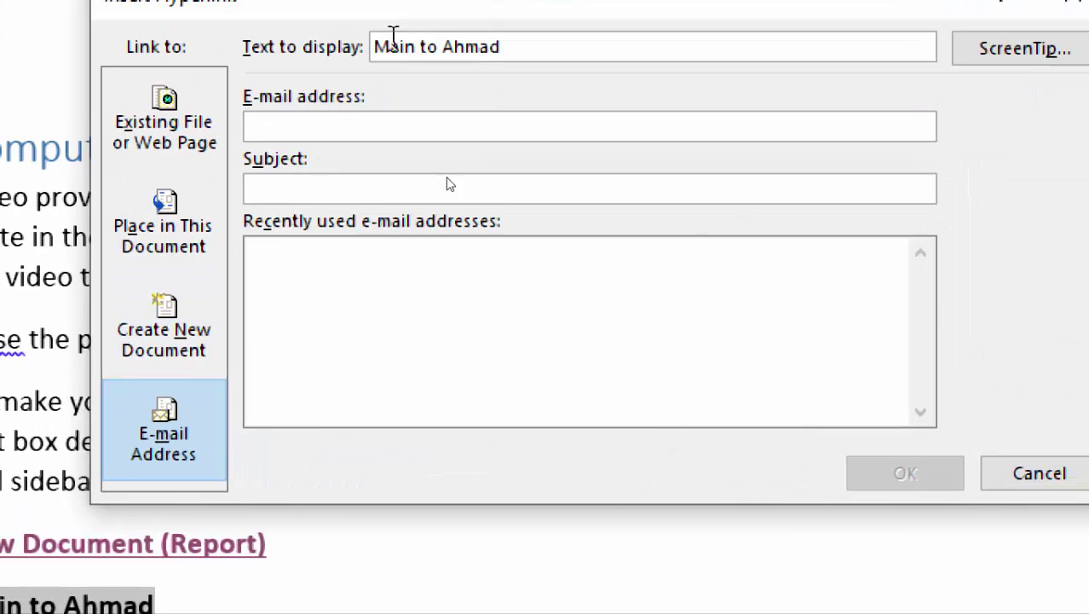
click(305, 129)
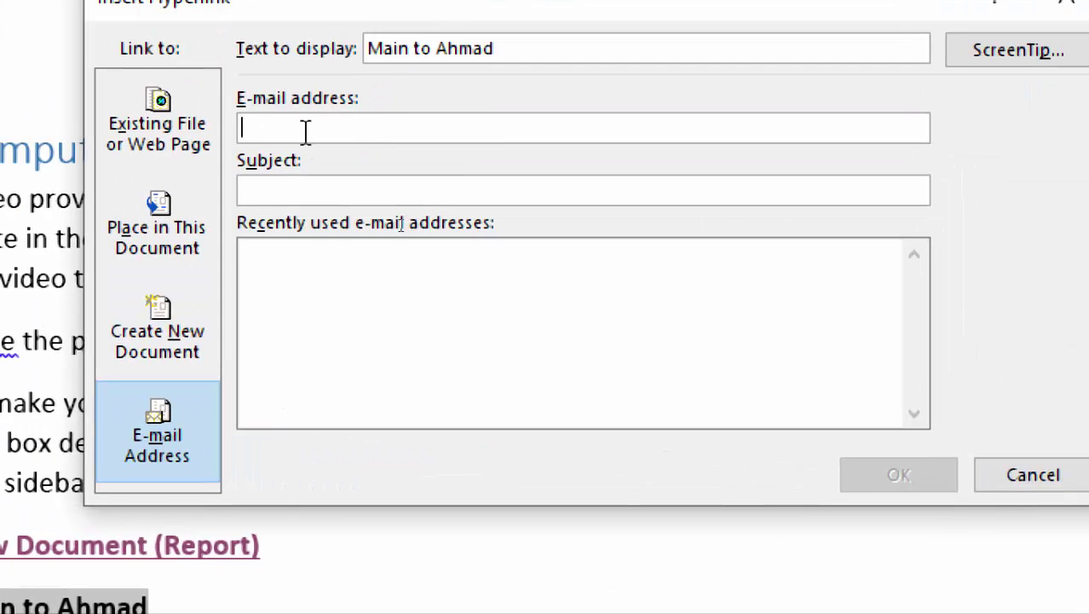
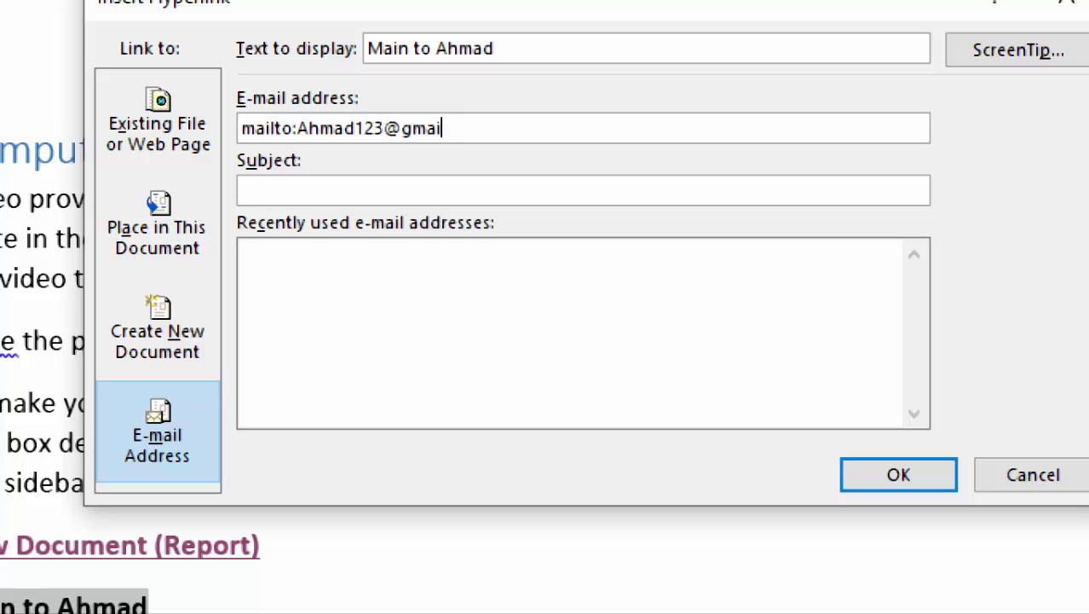
click(242, 190)
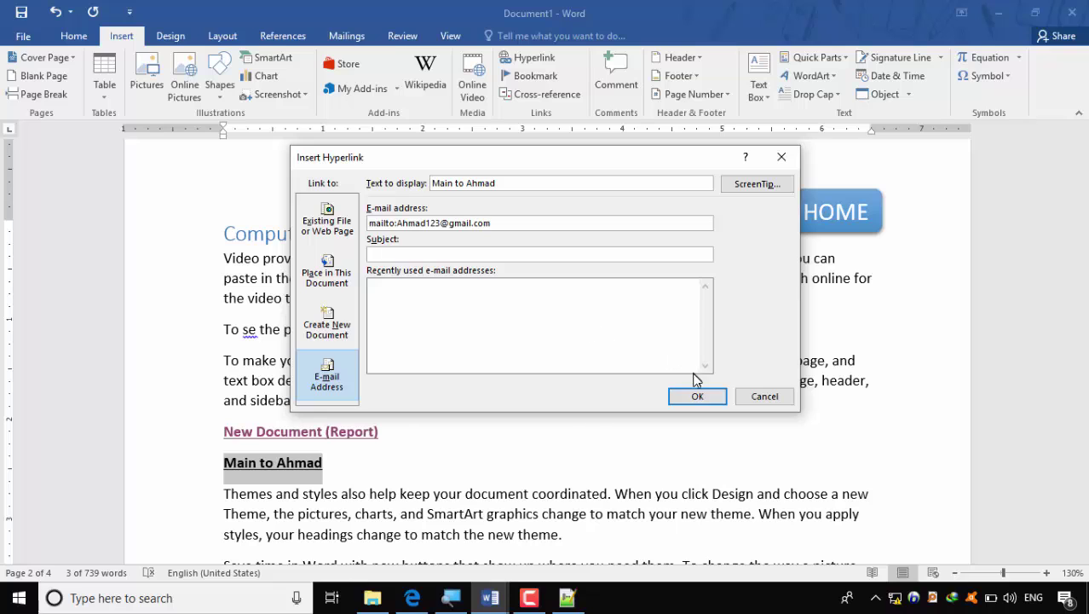
click(697, 396)
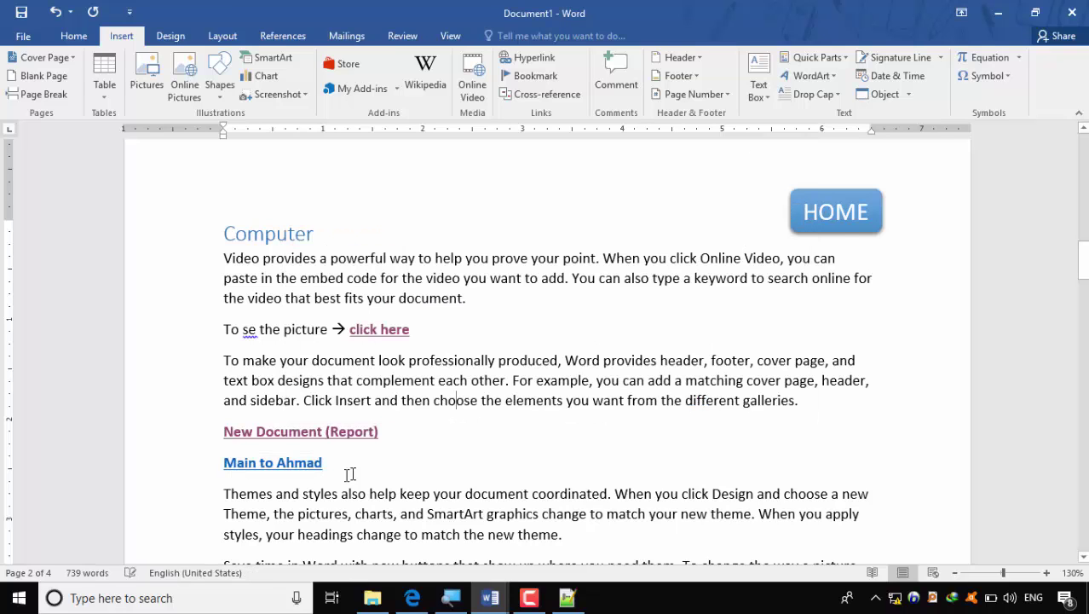
Follow the e-mail link and open it with Outlook 2016
ctrl+click(249, 464)
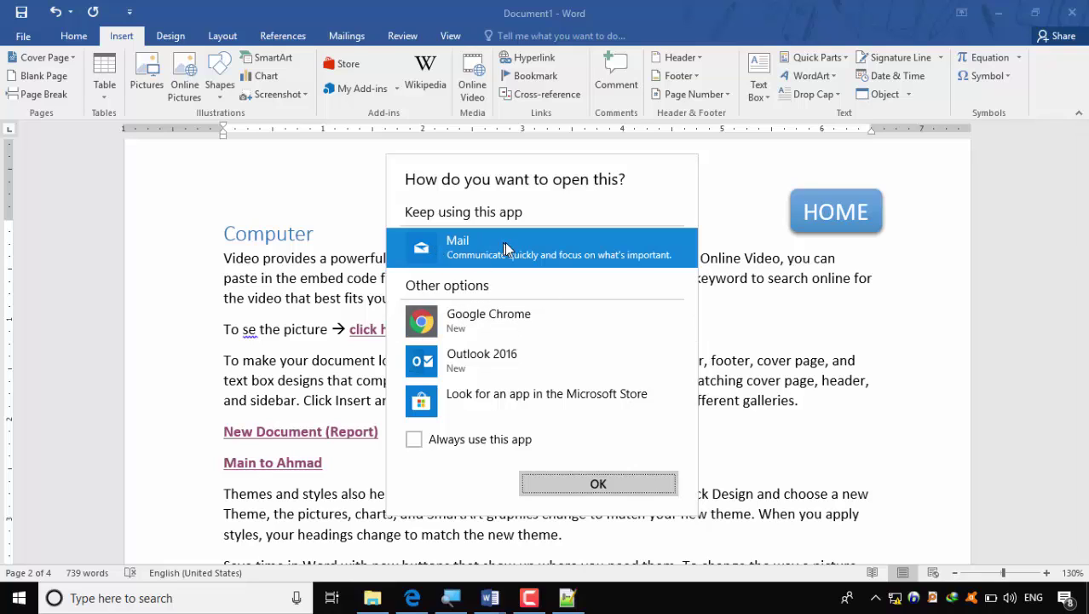
click(514, 379)
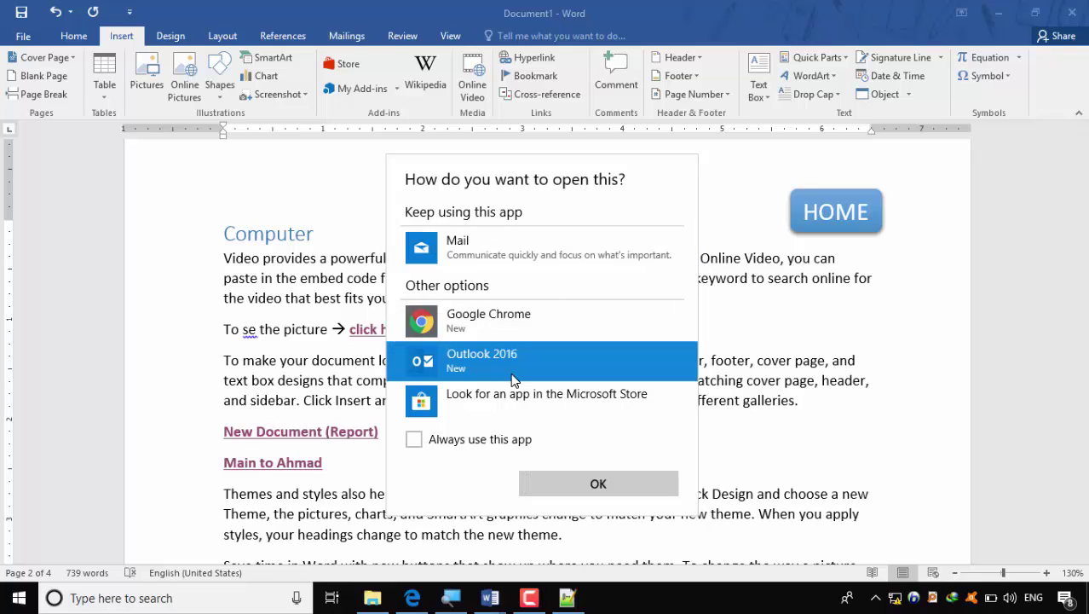
click(800, 394)
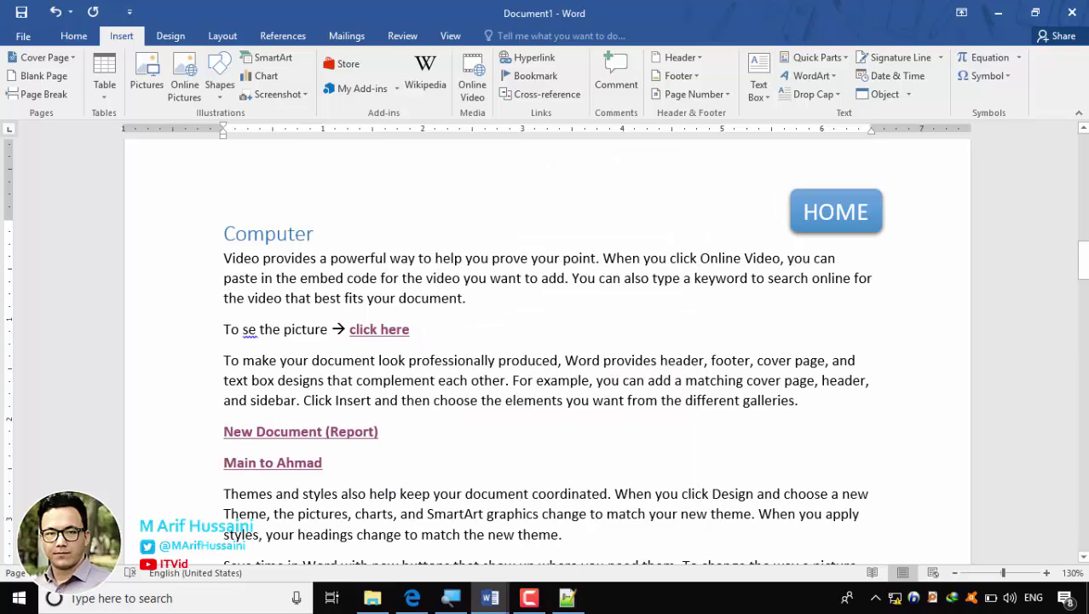
Look through the Insert Hyperlink link-type options, then cancel without adding a link
click(535, 57)
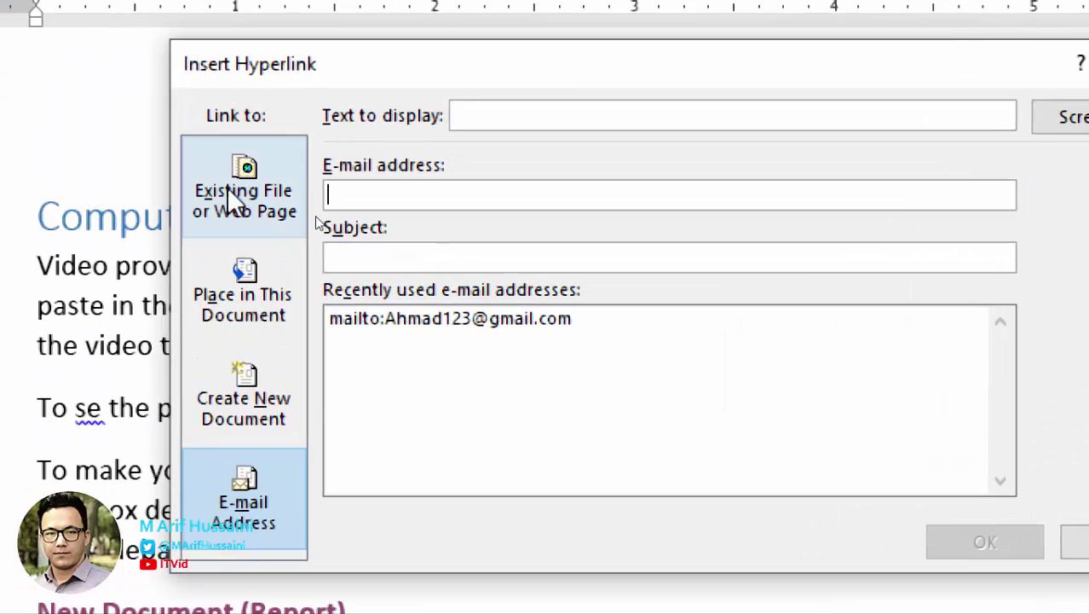
click(209, 164)
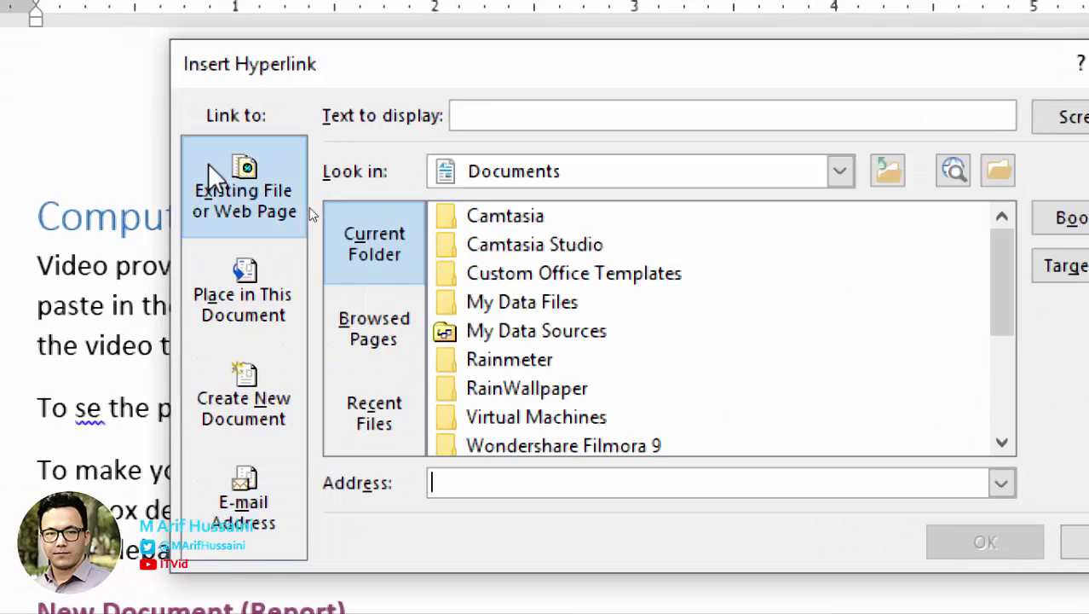
click(245, 304)
click(246, 400)
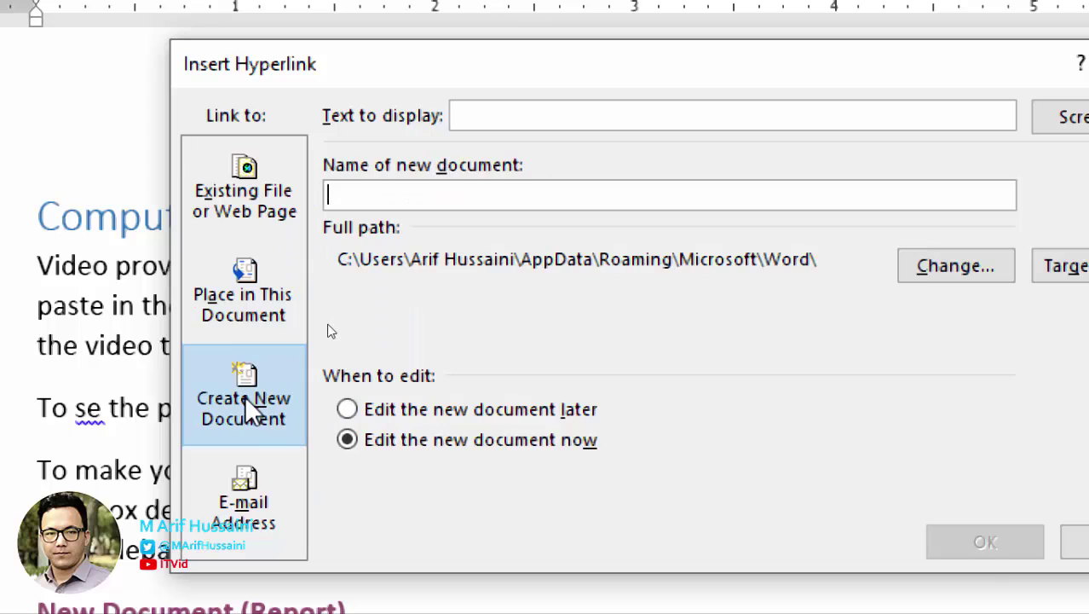
click(239, 501)
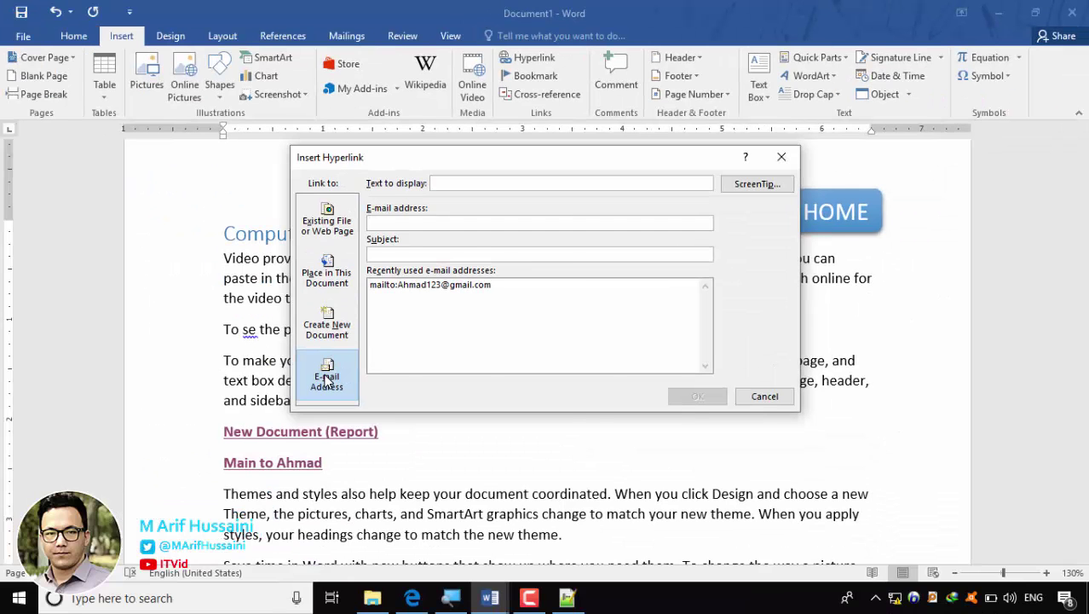
key(Escape)
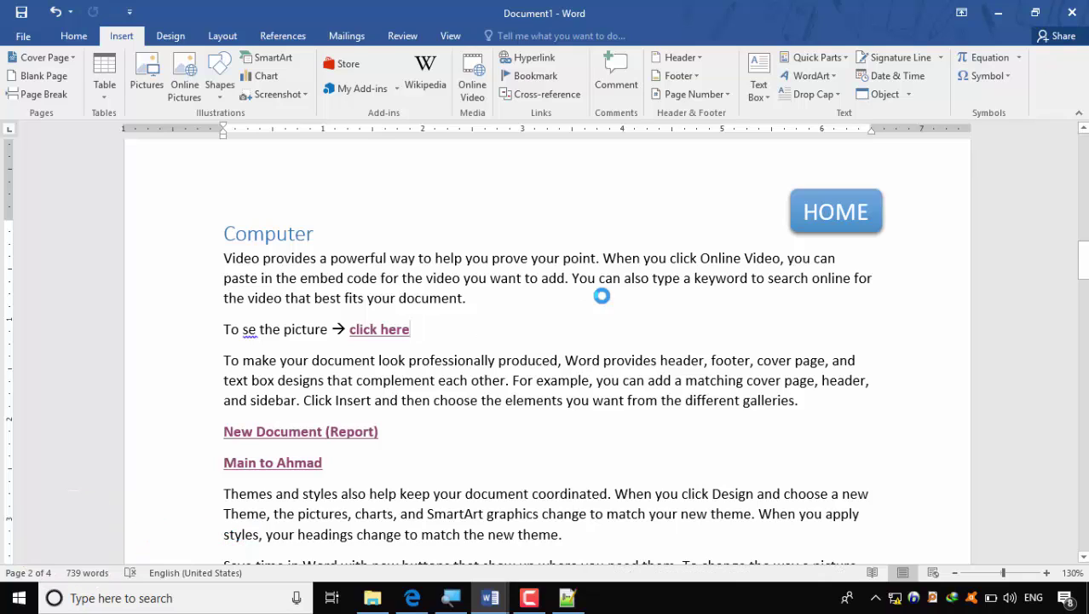
Create a new document with a Hardware line and =rand(999,10) sample text, all justified
key(ctrl+n)
text(H)
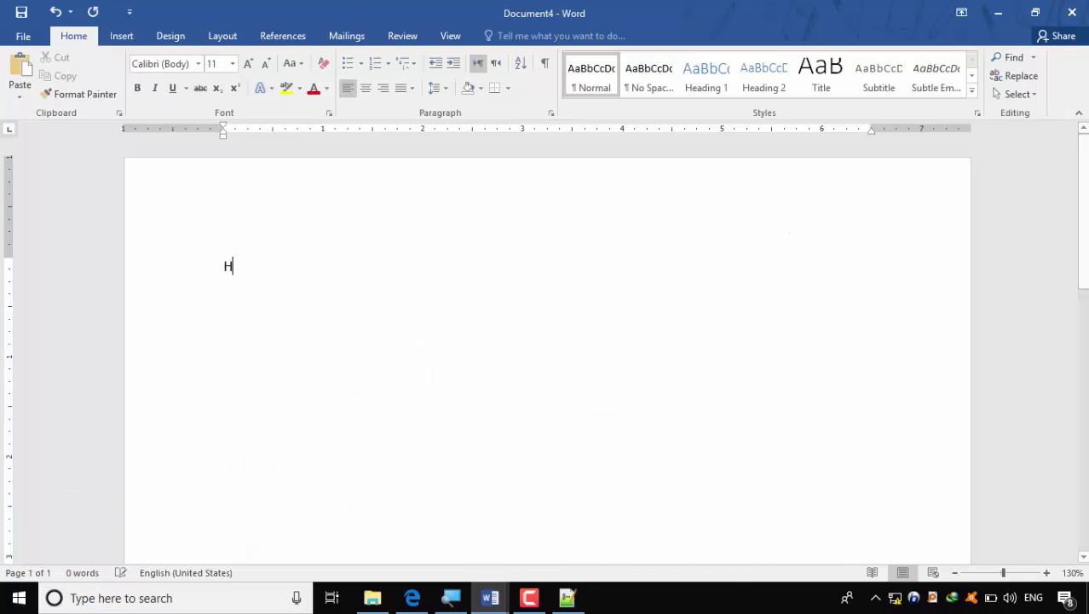
text(ardware)
key(Return)
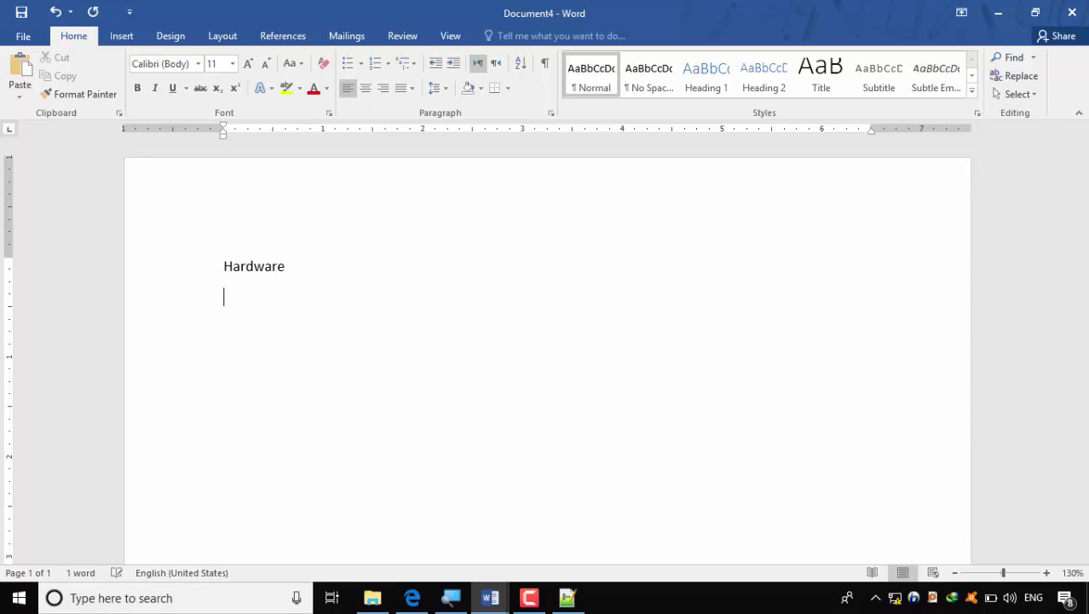
text(=rand(99)
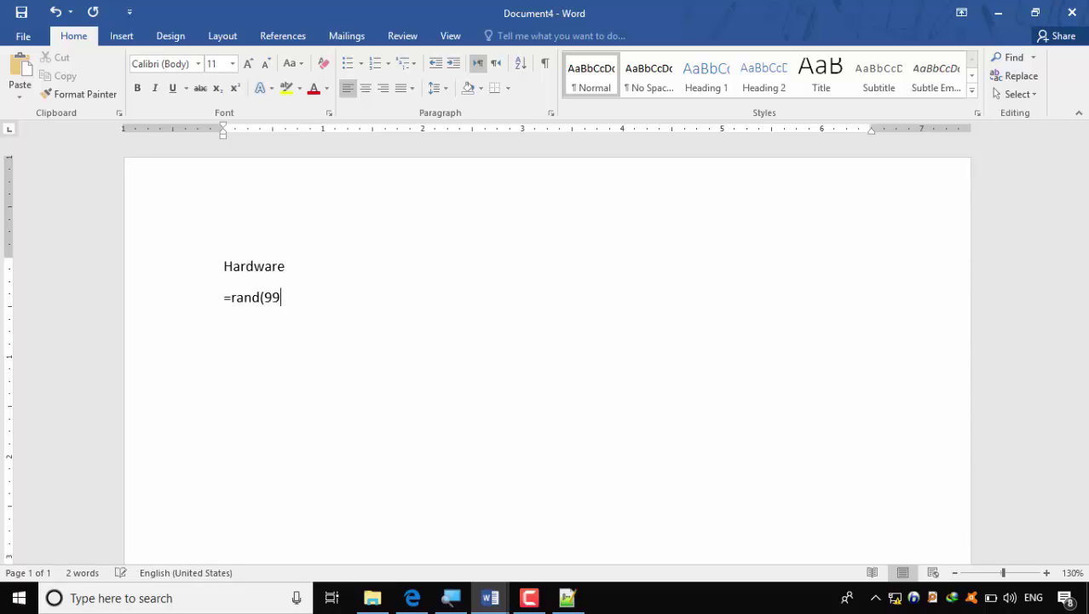
text(9)
text(0))
key(Return)
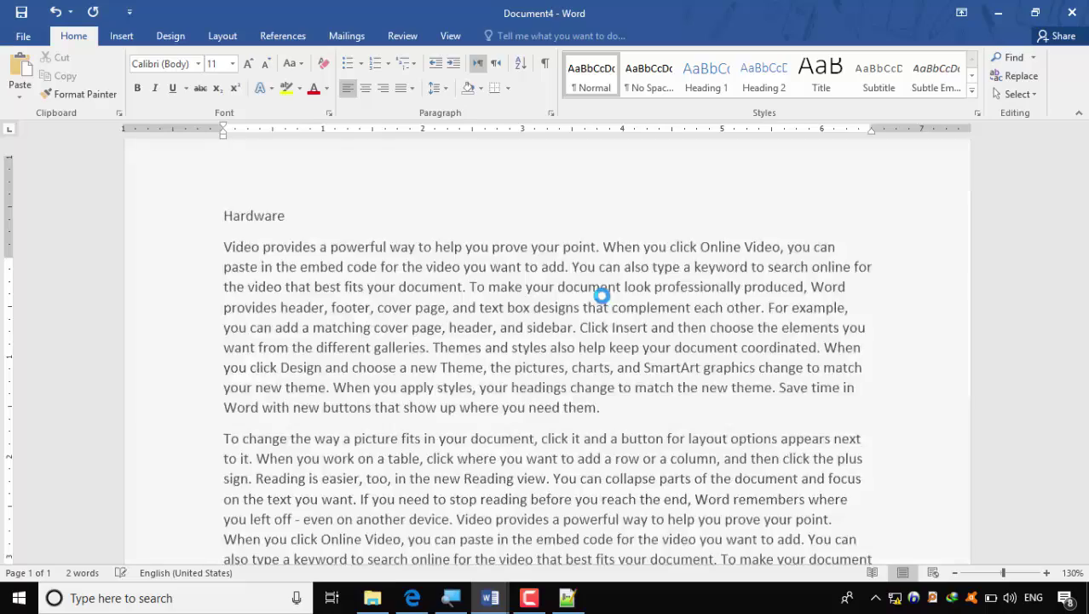
key(ctrl+a)
key(ctrl+j)
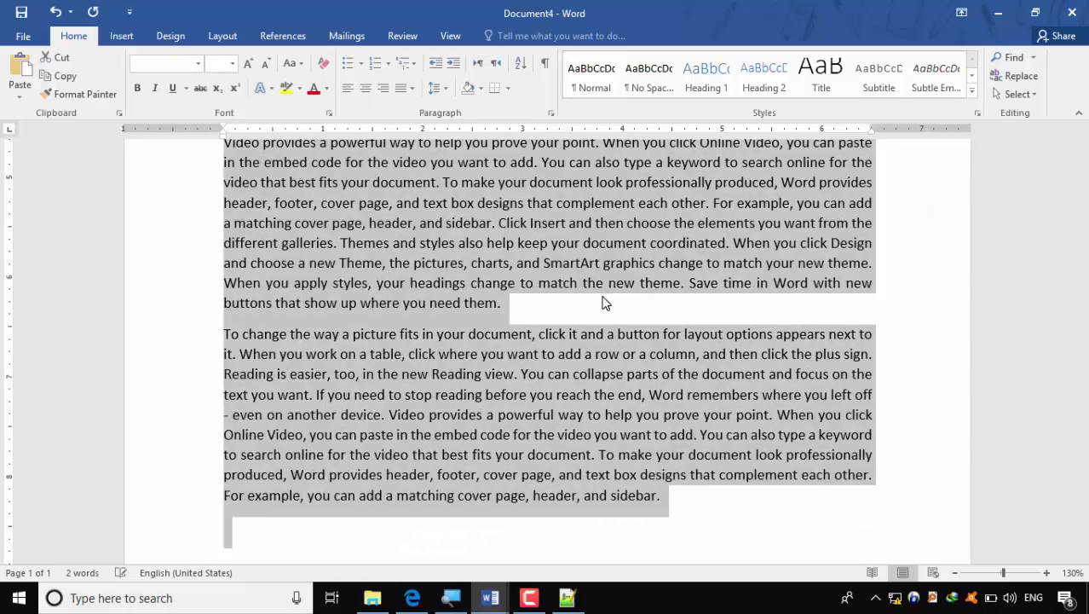
click(605, 303)
Make the Hardware heading bold and one font size larger
drag(1084, 548, 1083, 142)
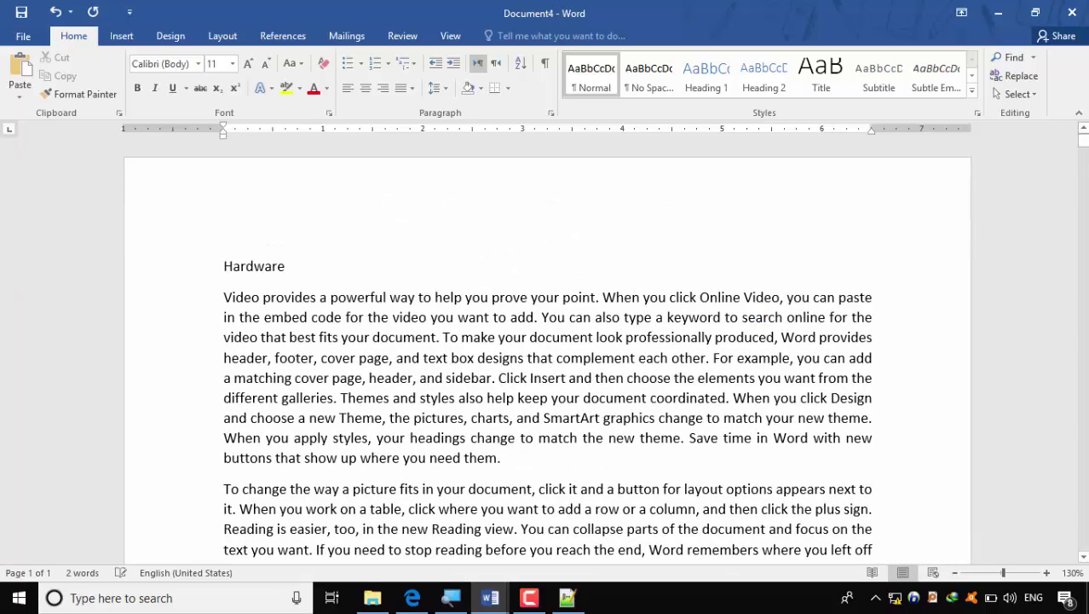
click(394, 261)
drag(300, 265, 223, 266)
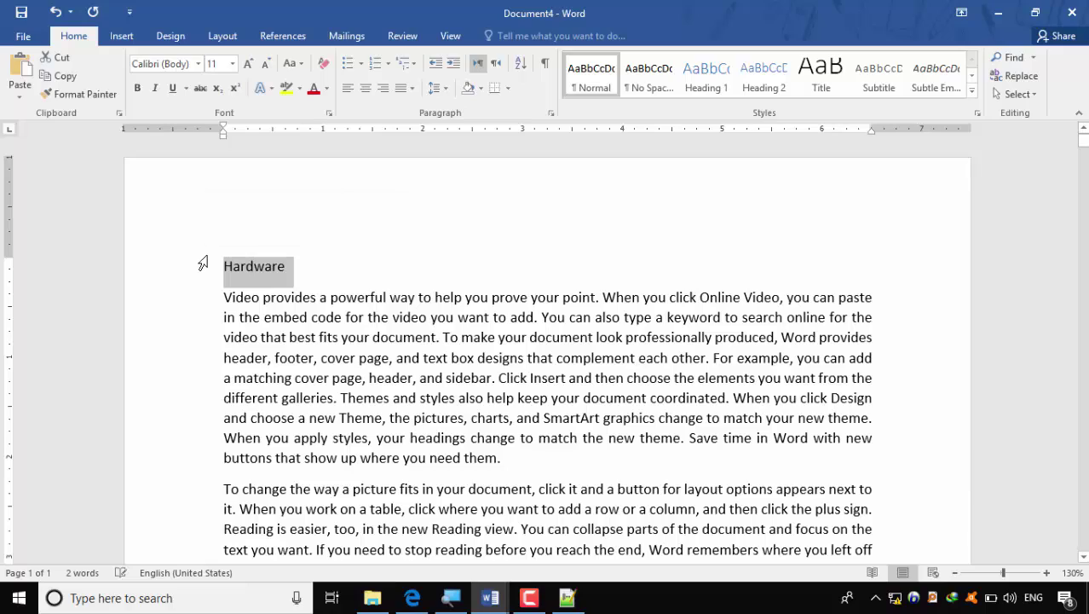
key(ctrl+b)
key(ctrl+shift+period)
click(258, 316)
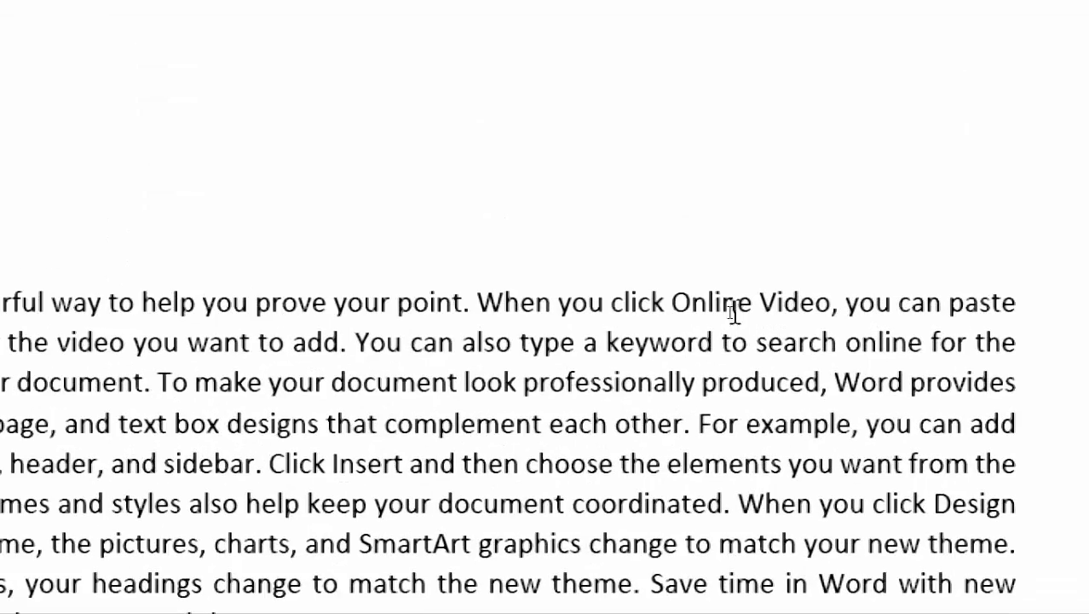
double_click(719, 309)
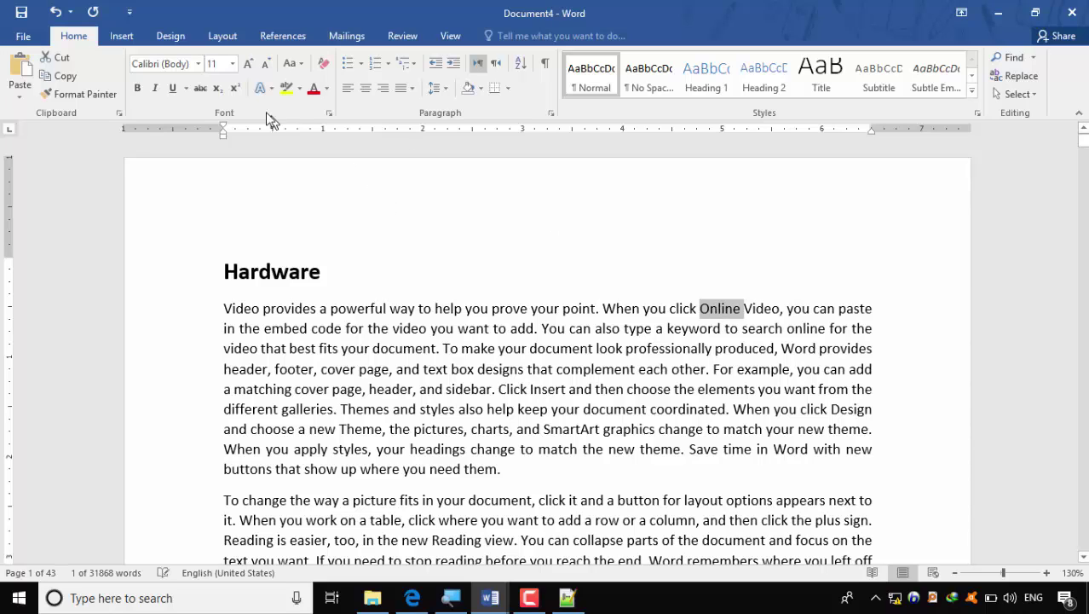
Bookmark the selected word Online in the Hardware paragraph with the name 'online'
click(125, 39)
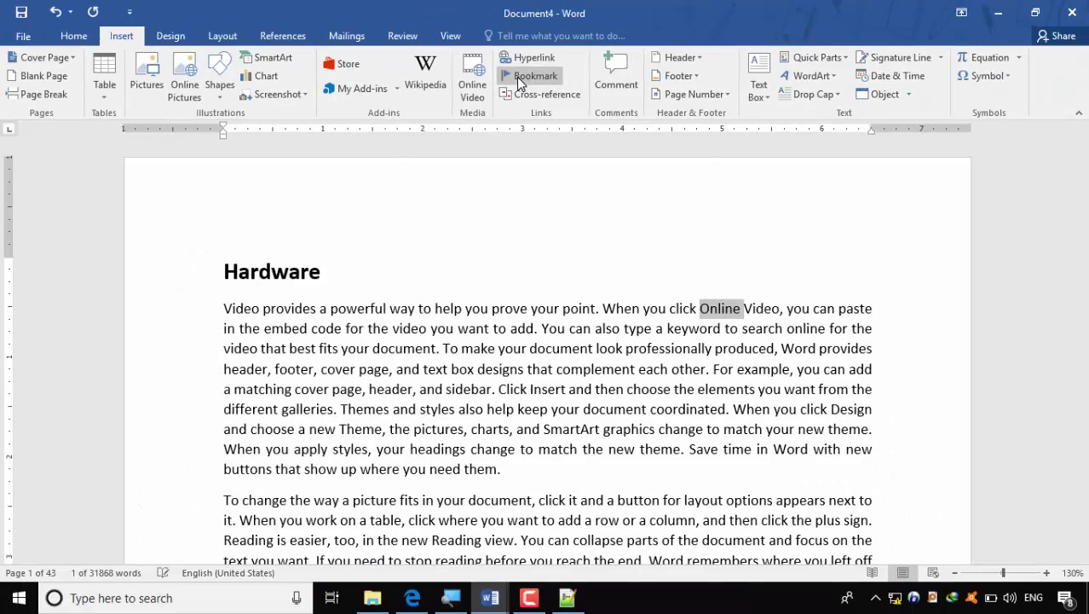
click(519, 79)
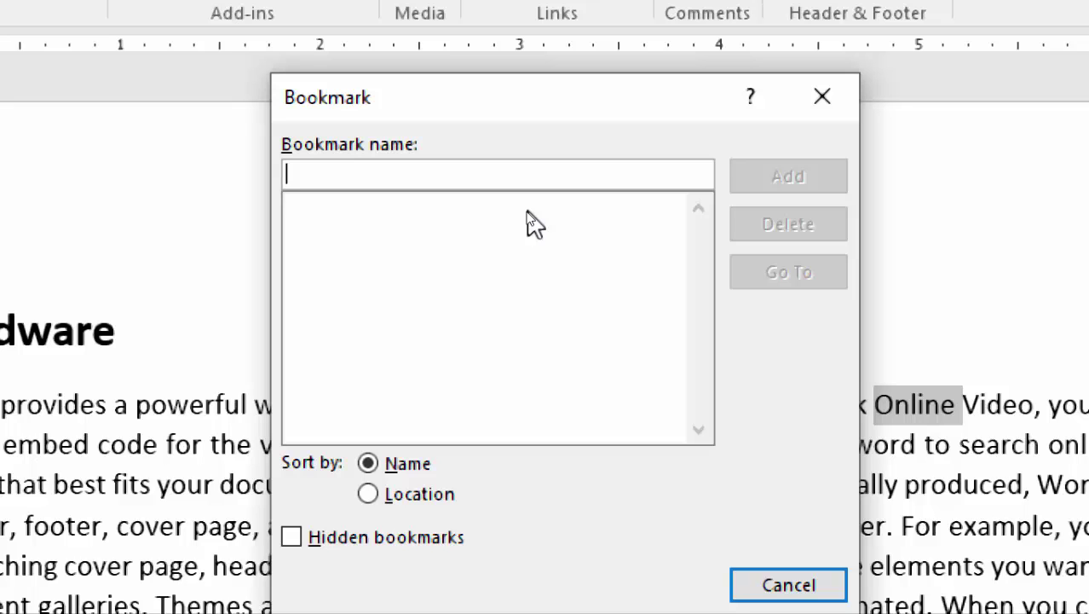
text(online)
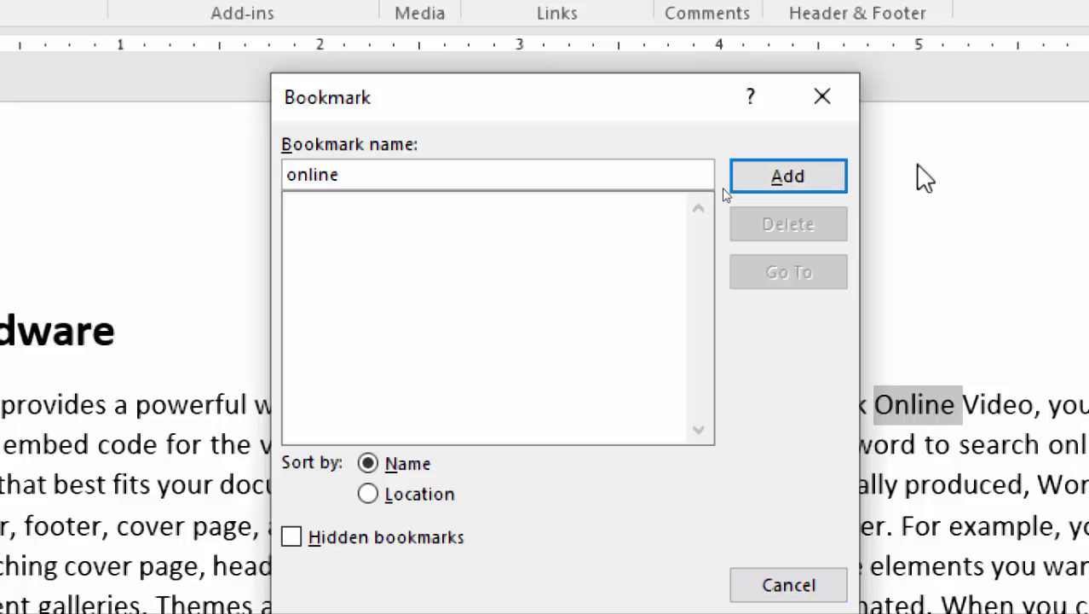
click(798, 185)
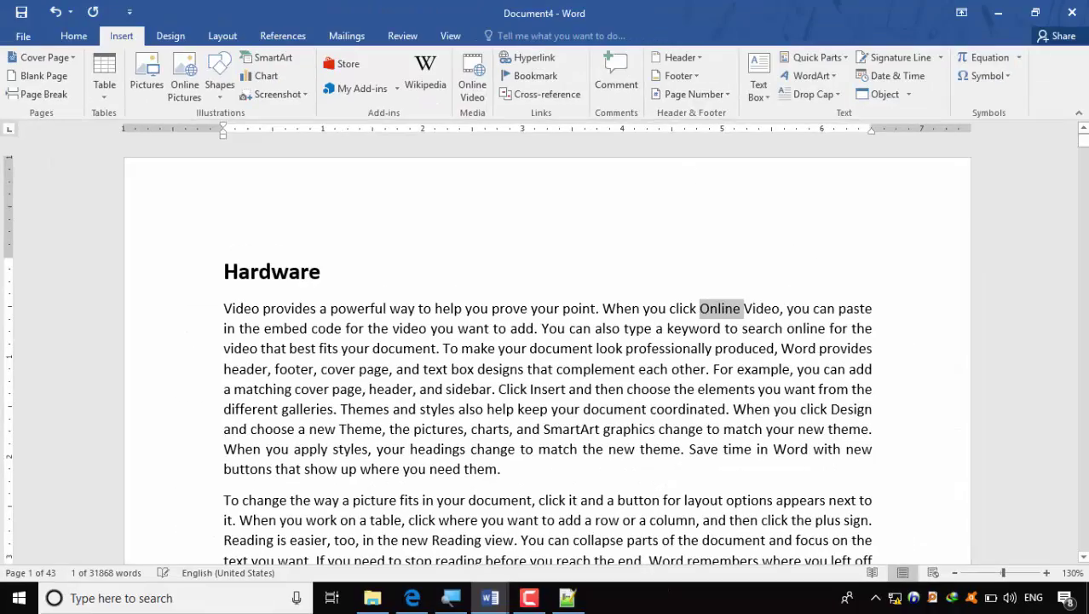
click(802, 348)
Bookmark the word document further down the text as 'document'
scroll(1084, 209, down, 5)
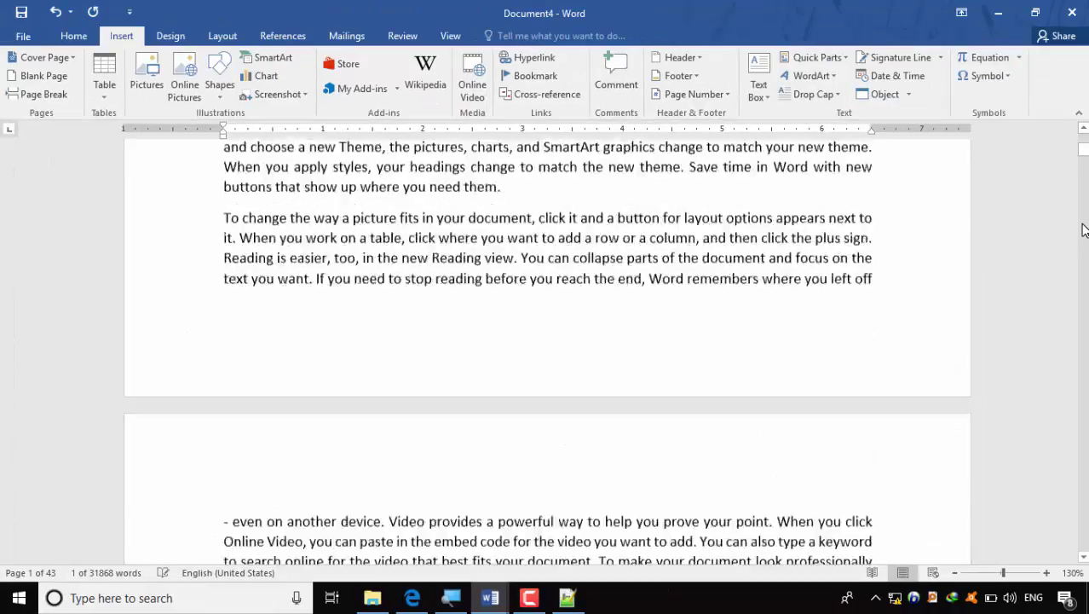
scroll(1084, 209, down, 3)
scroll(1084, 209, down, 2)
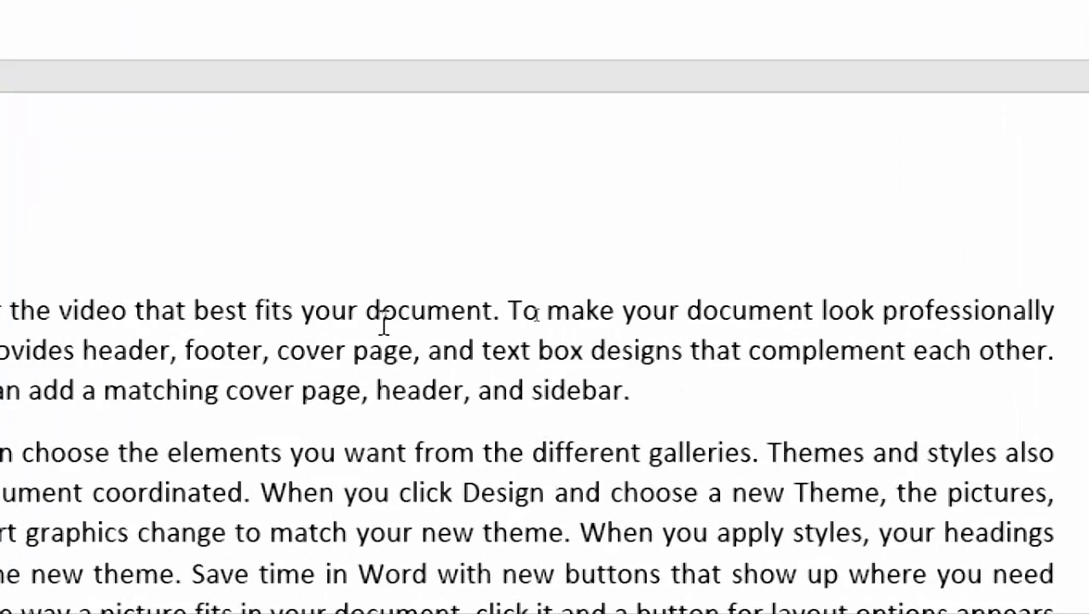
double_click(413, 311)
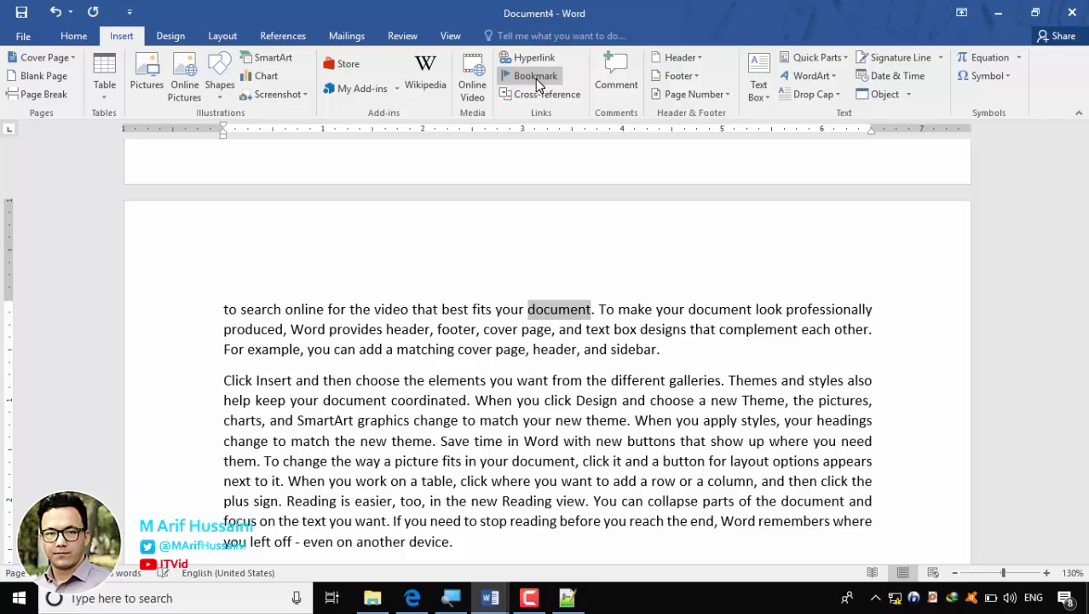
click(534, 76)
text(d)
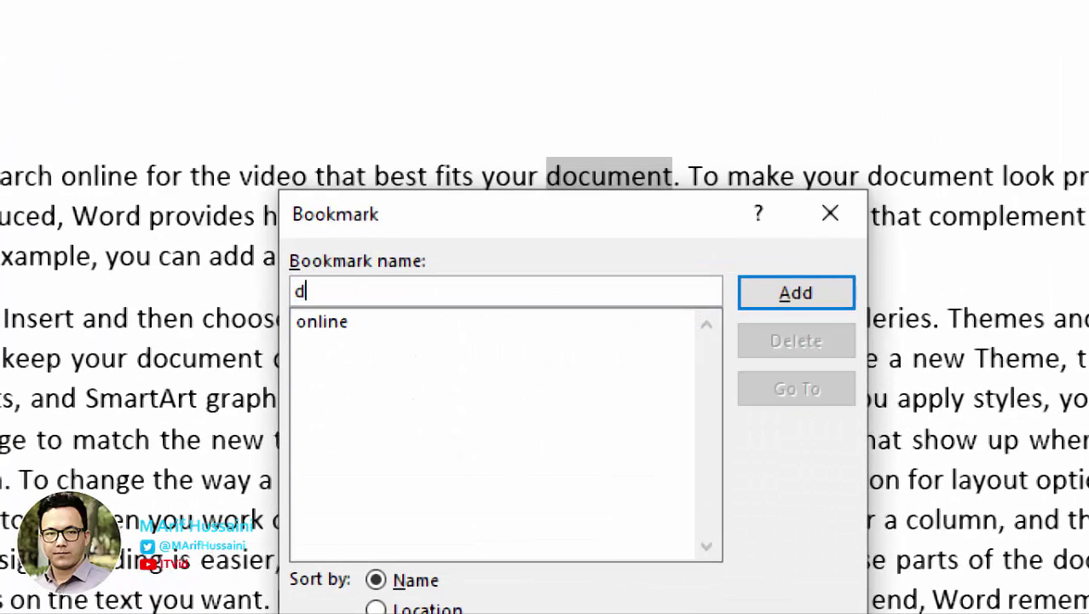
text(ocu)
text(ment)
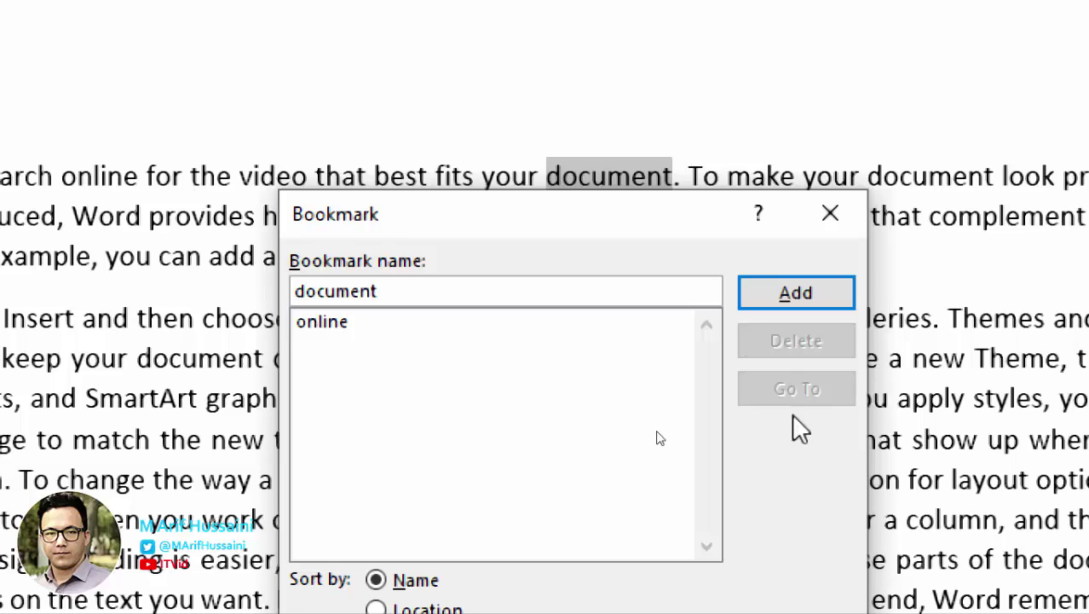
click(796, 292)
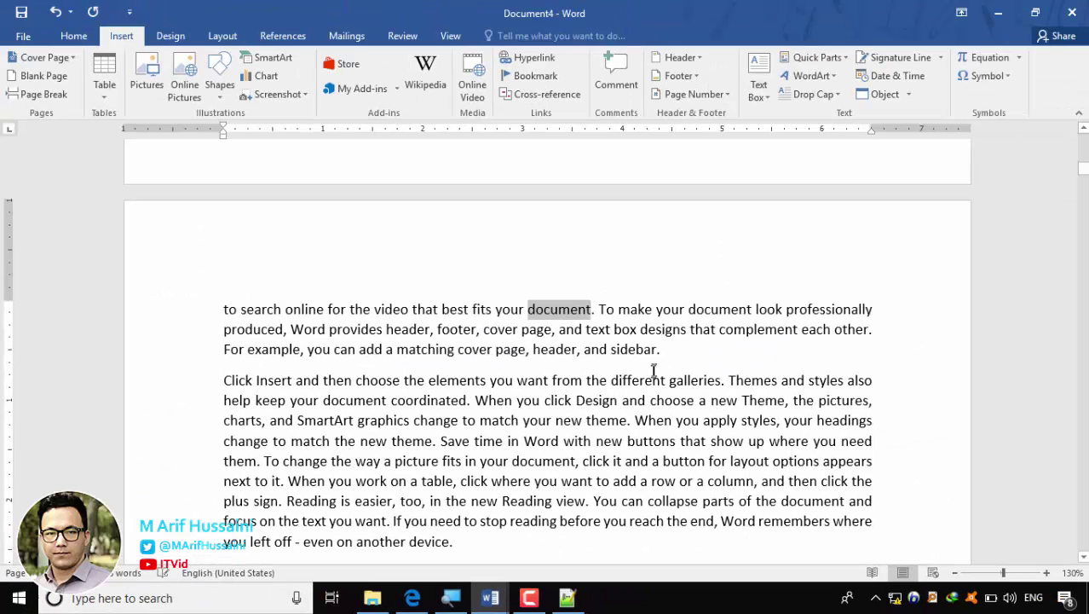
click(645, 399)
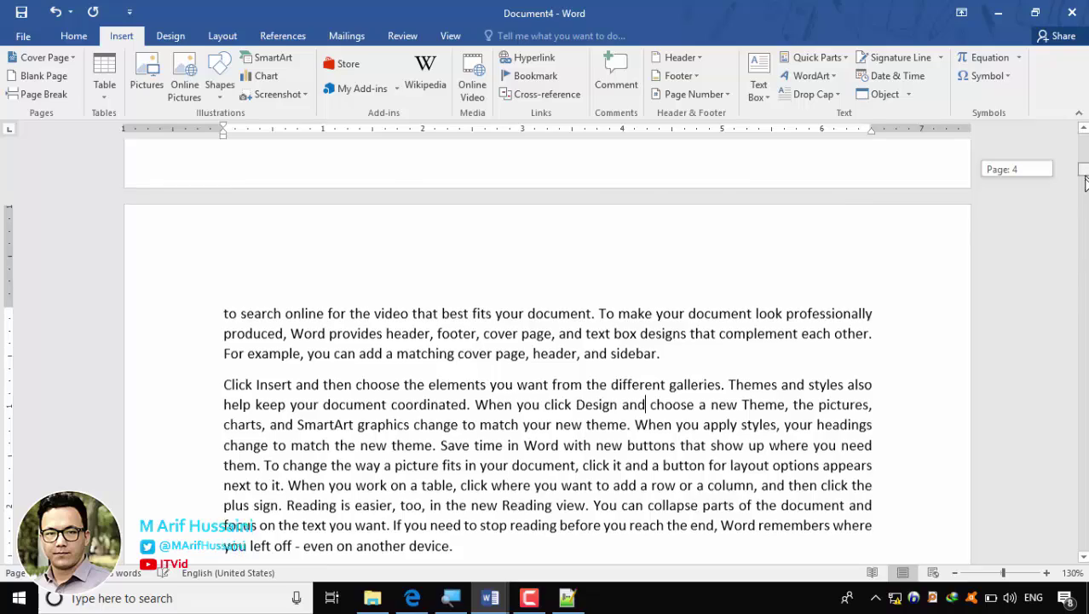
Bookmark the word embed in the page 17 Video paragraph as 'embed'
drag(1084, 175, 1083, 292)
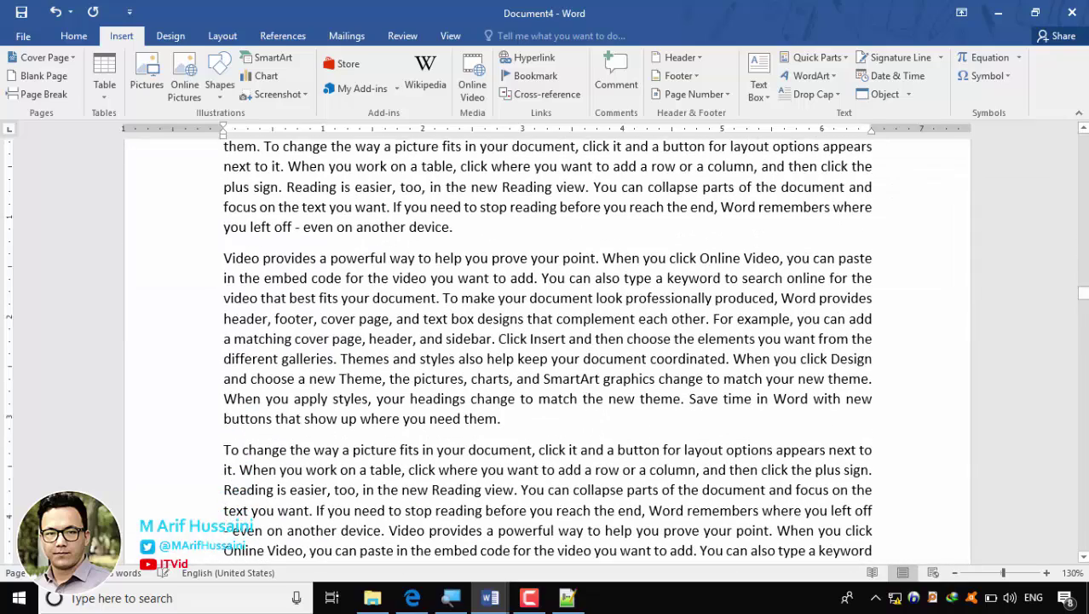
click(451, 318)
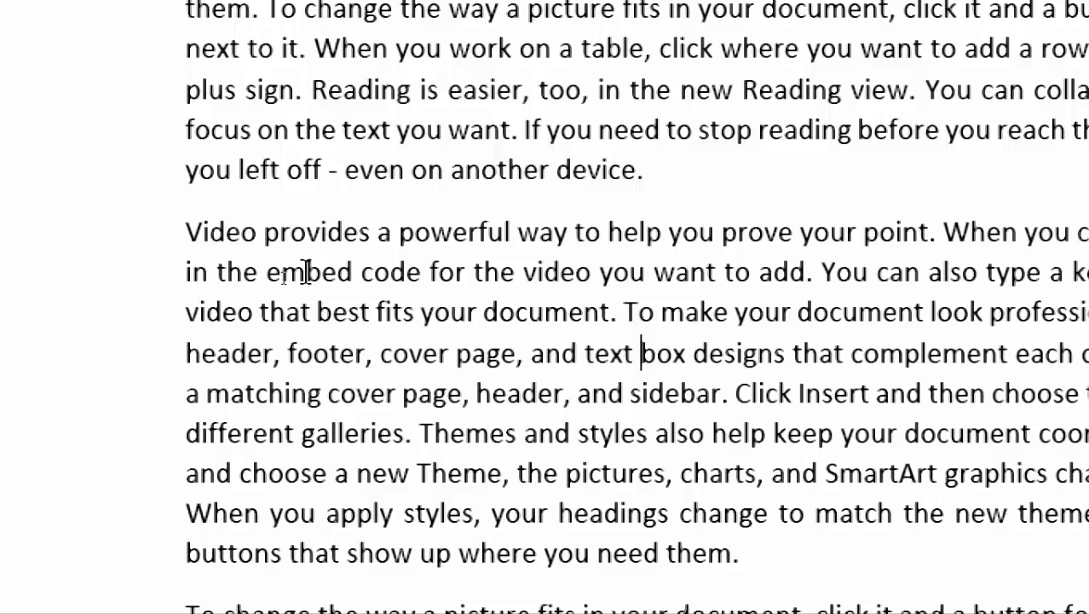
double_click(305, 270)
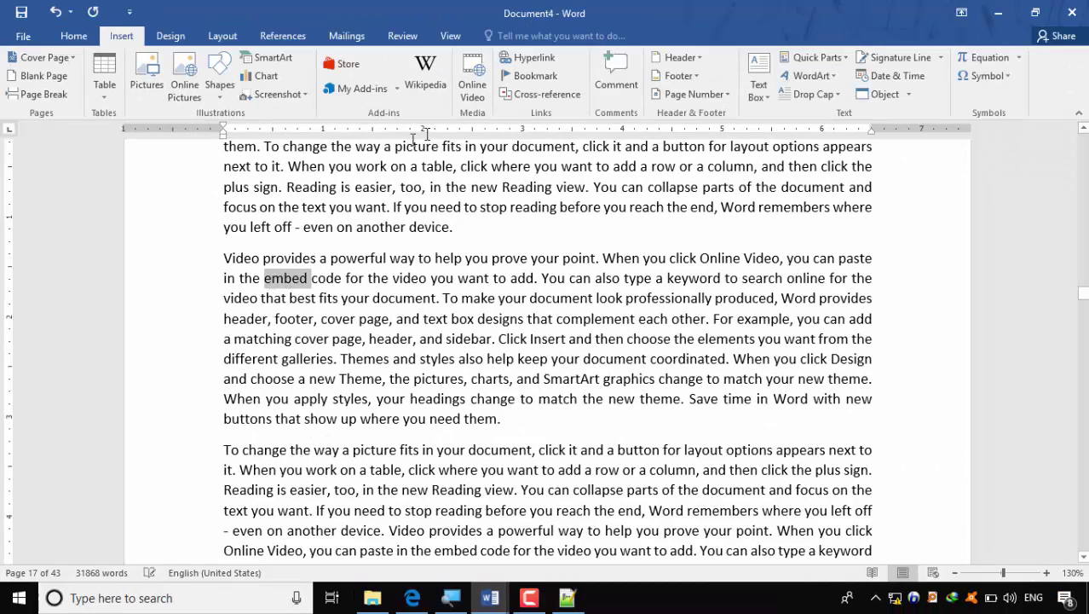
click(526, 75)
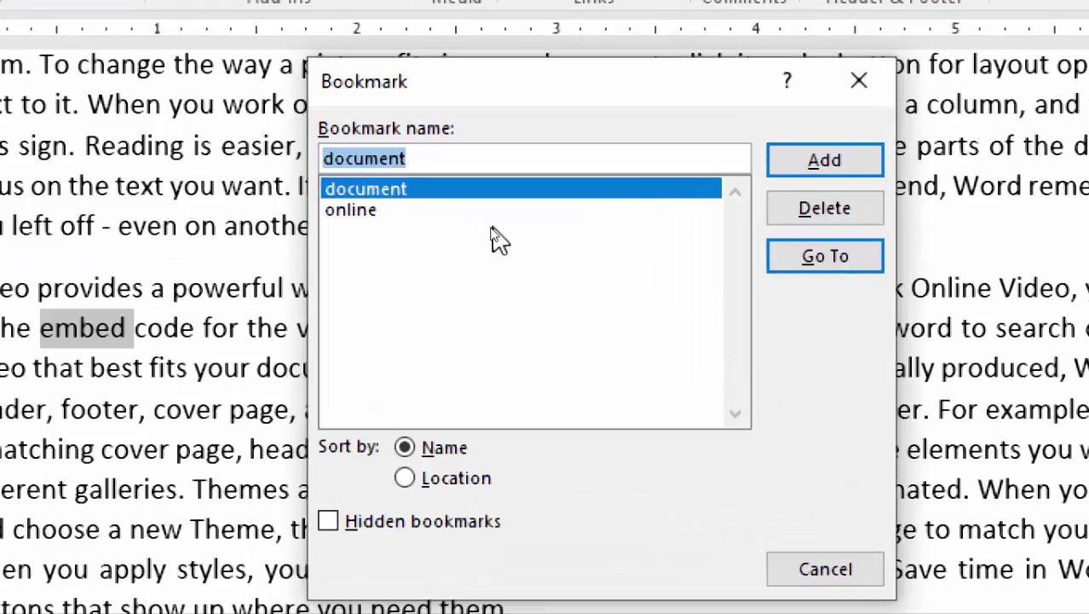
text(emb)
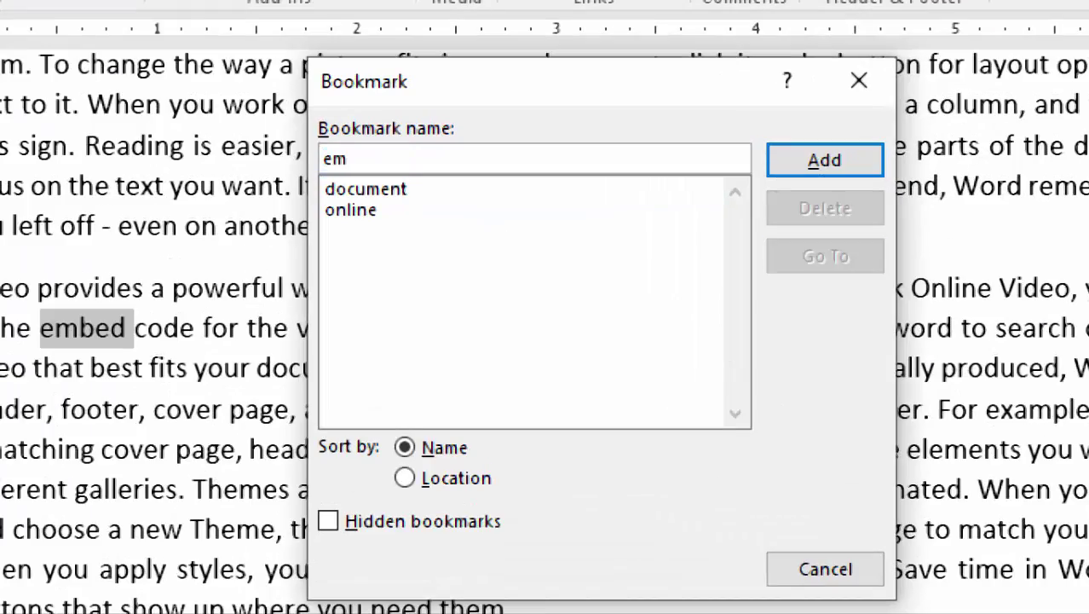
text(ed)
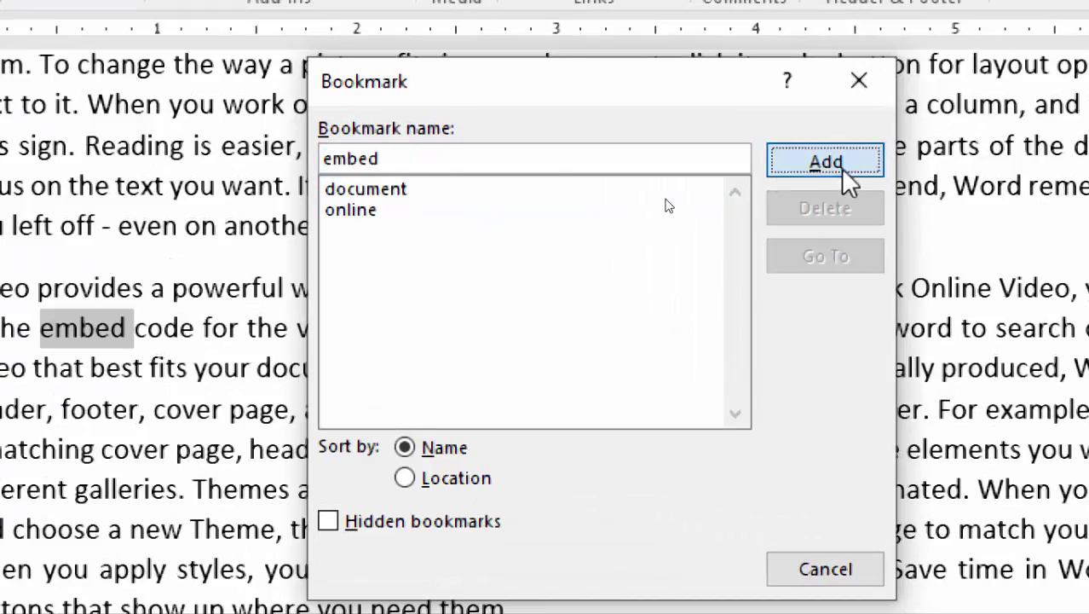
click(840, 166)
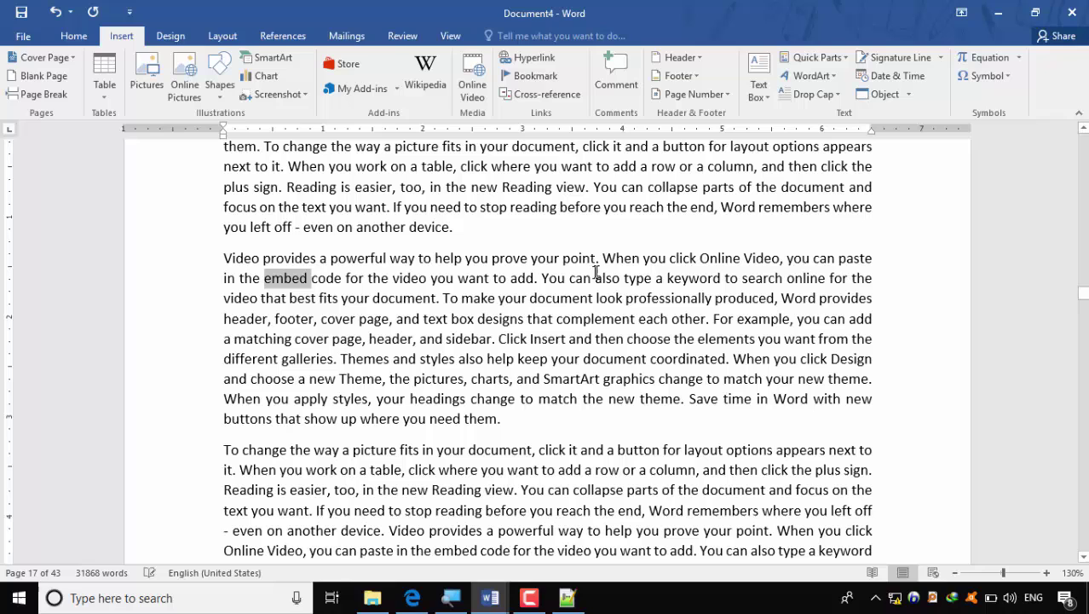
click(537, 296)
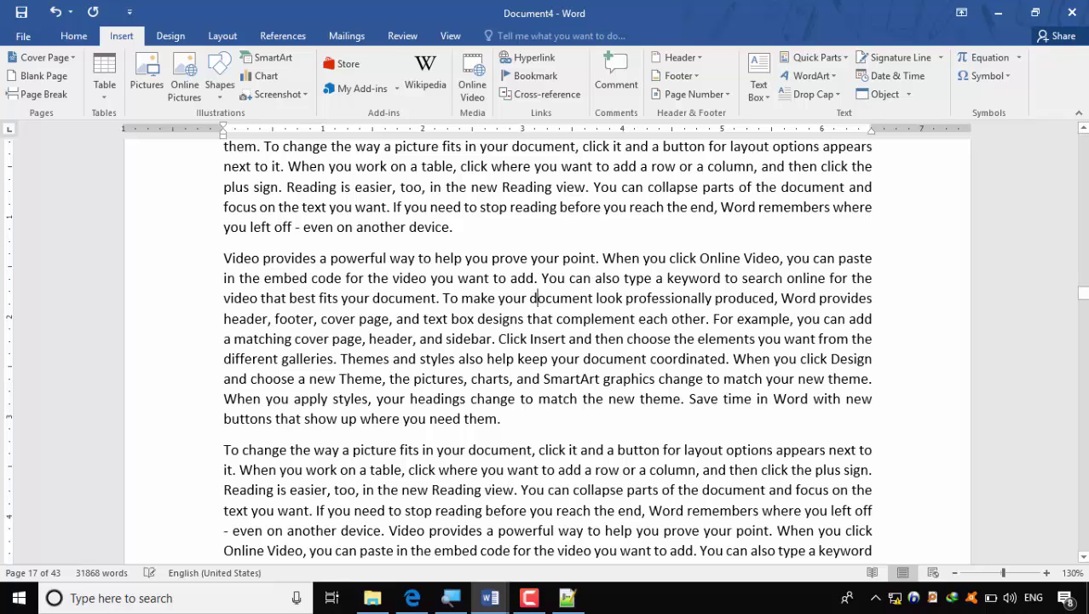
Close blank Document1 without saving, then close the empty Document3
click(998, 12)
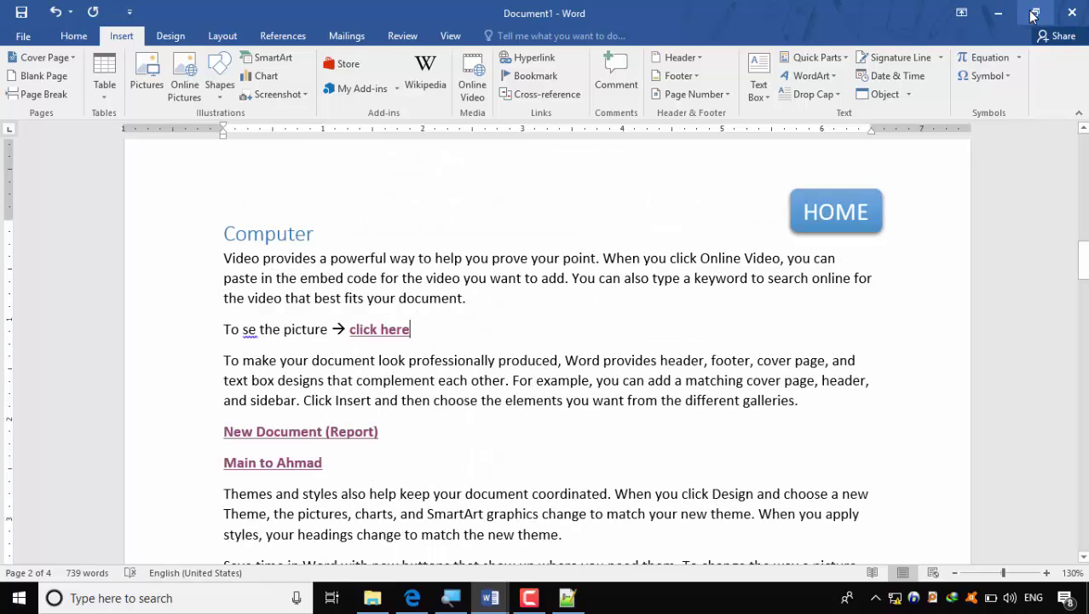
click(1067, 17)
key(Tab)
key(Return)
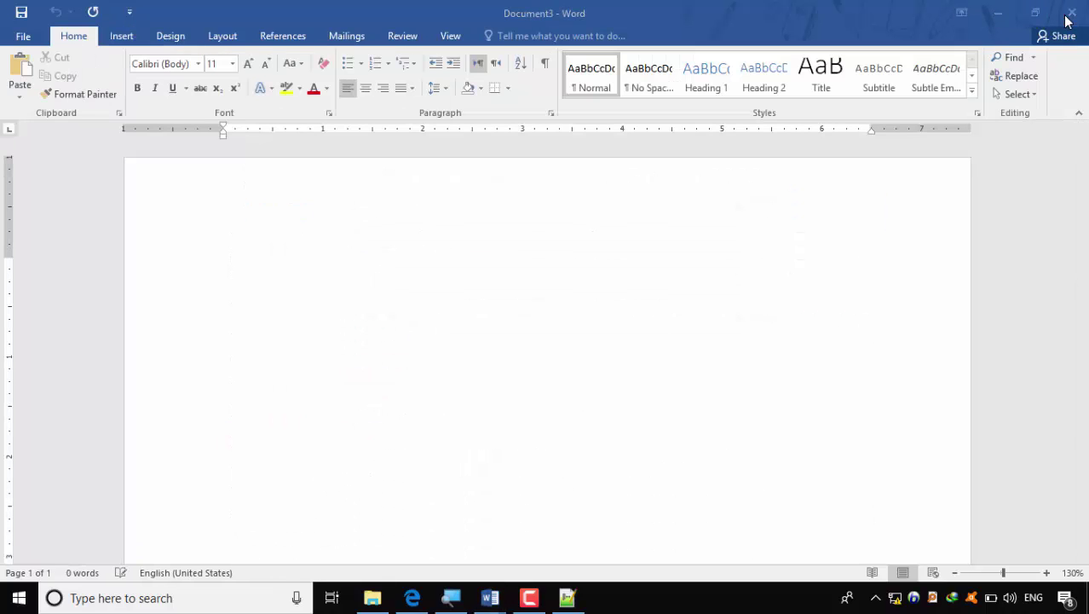
click(1067, 21)
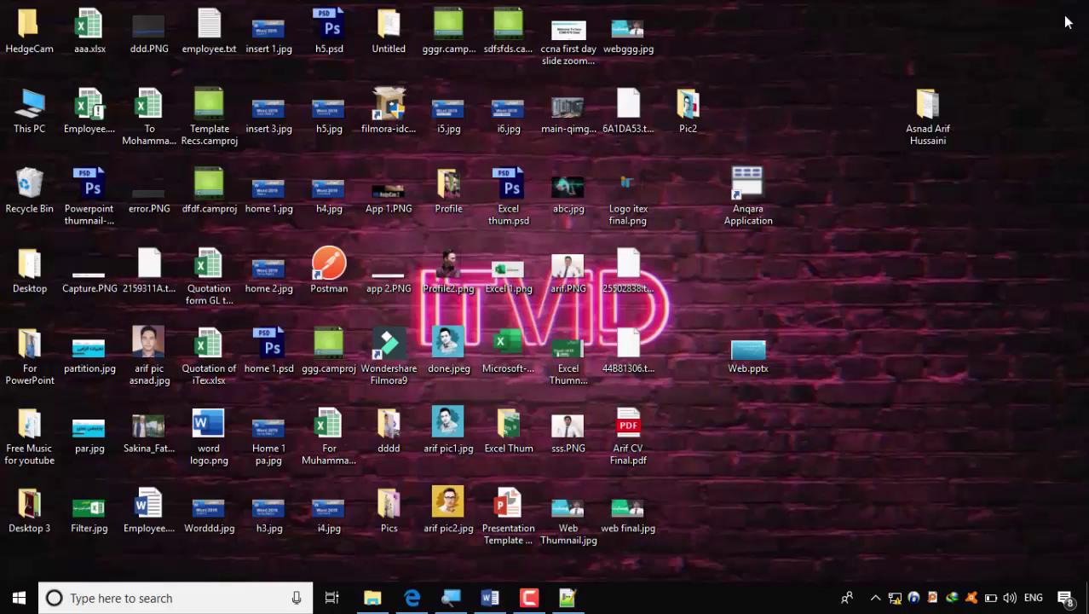
Refresh the desktop and bring Document4 back, scrolled up to the Hardware heading on page 1
right_click(926, 193)
click(950, 250)
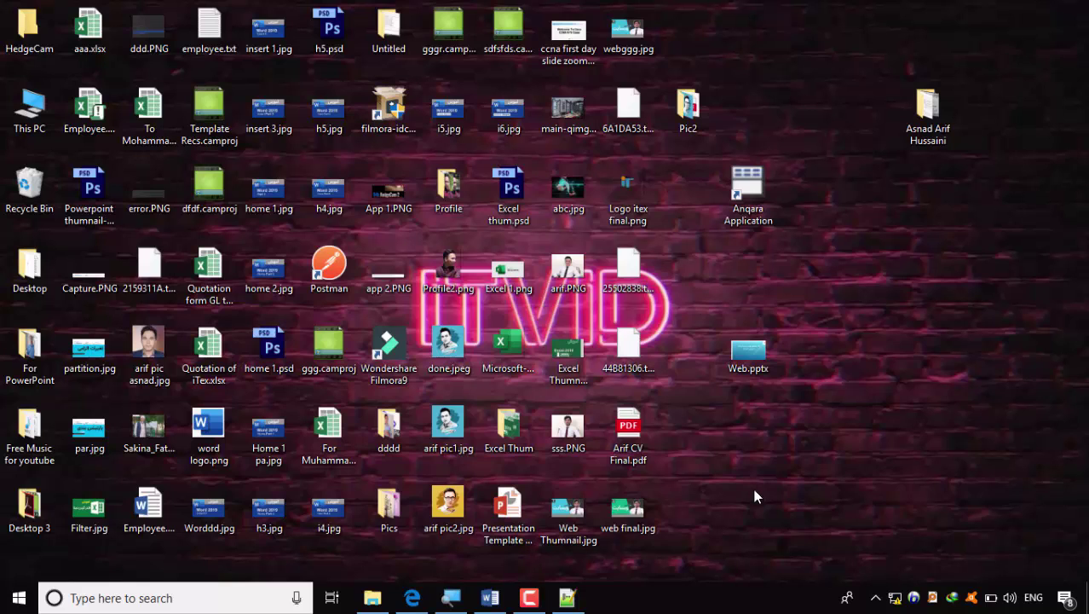
click(483, 603)
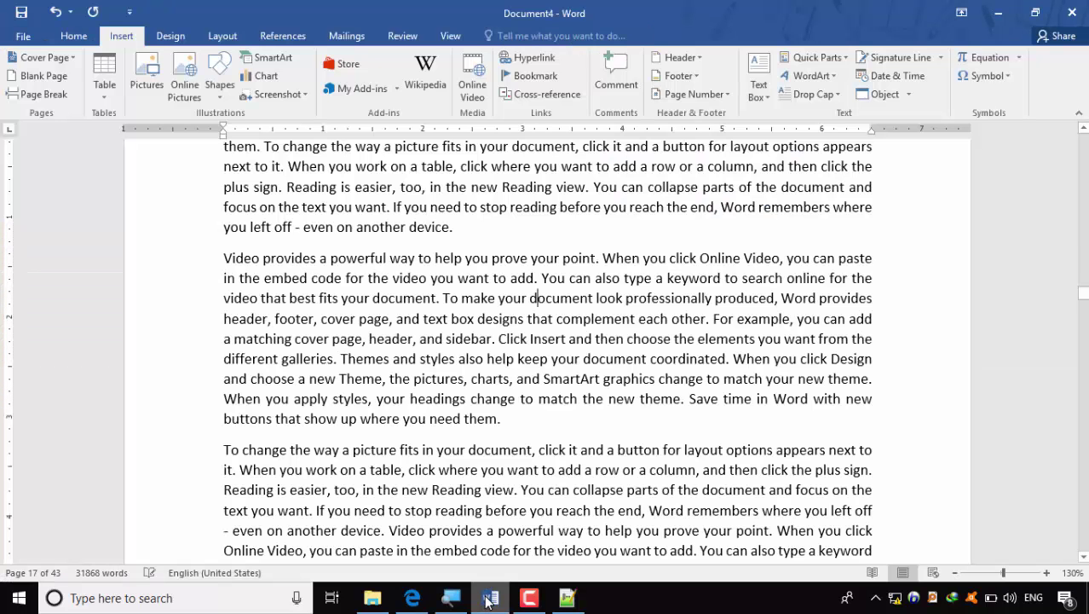
click(395, 317)
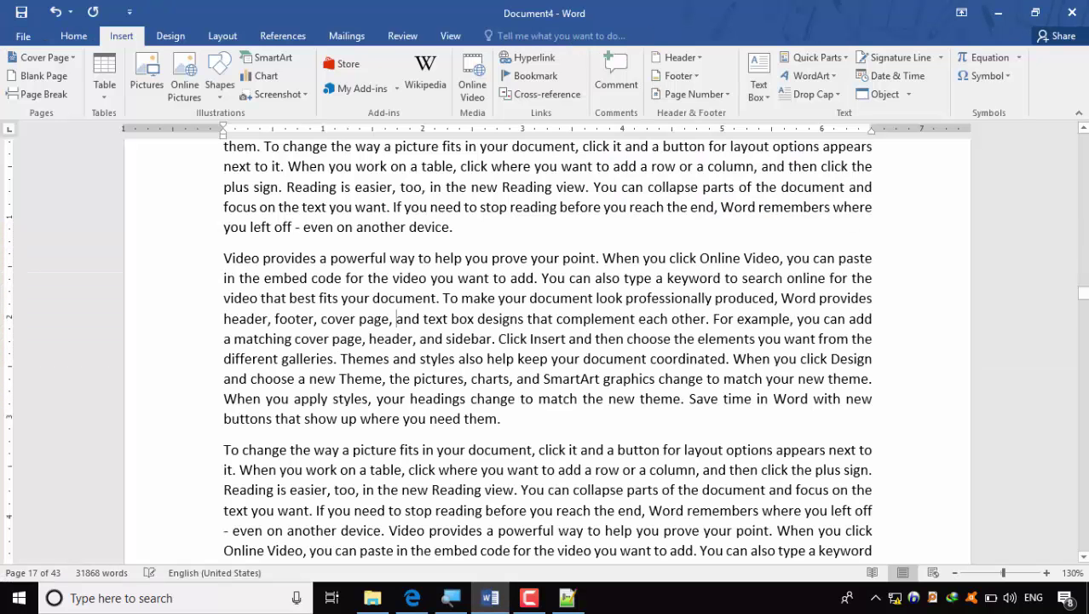
drag(1082, 292, 1083, 146)
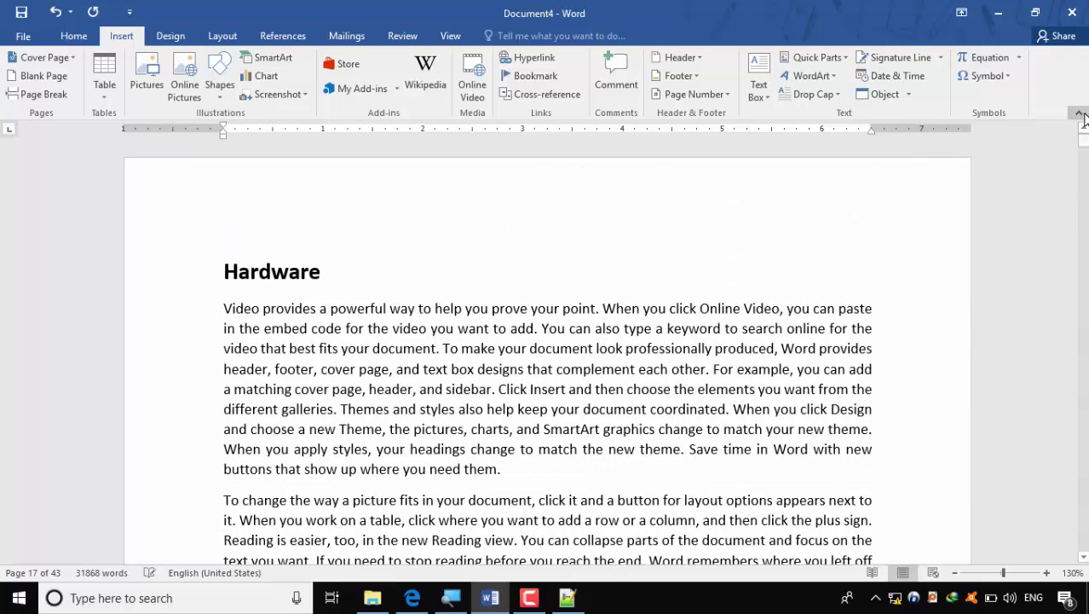
click(342, 328)
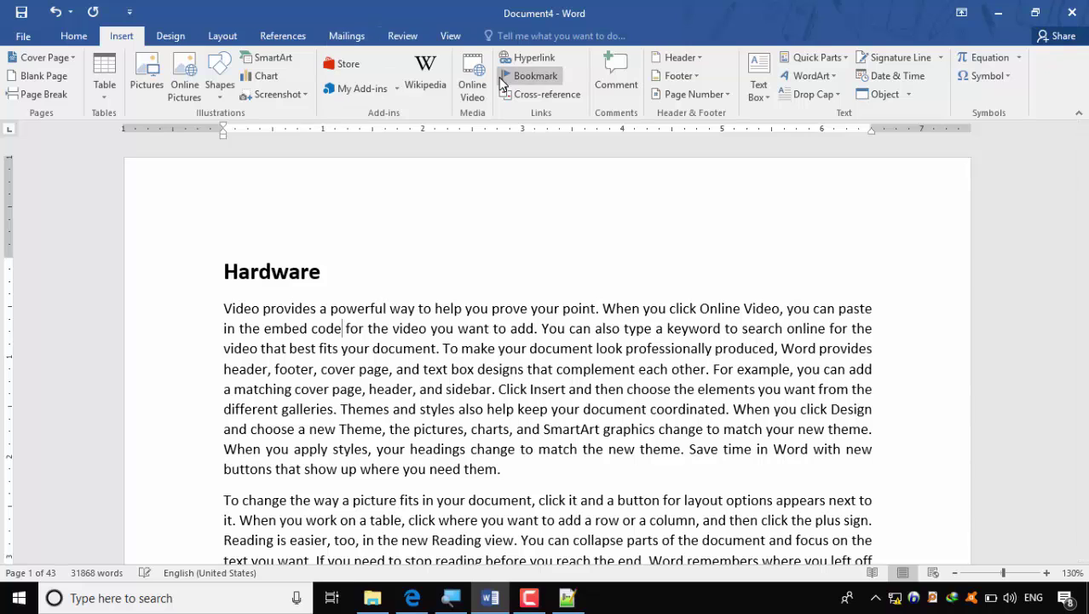
Use the Bookmark dialog's Go To on 'document' to jump to page 4, then close it
click(536, 75)
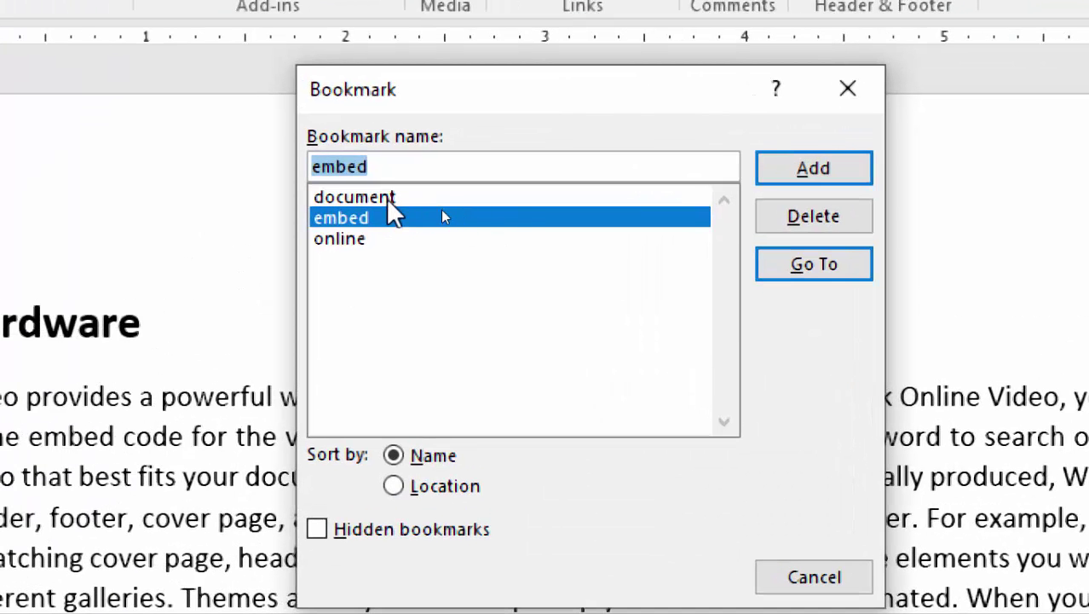
click(354, 195)
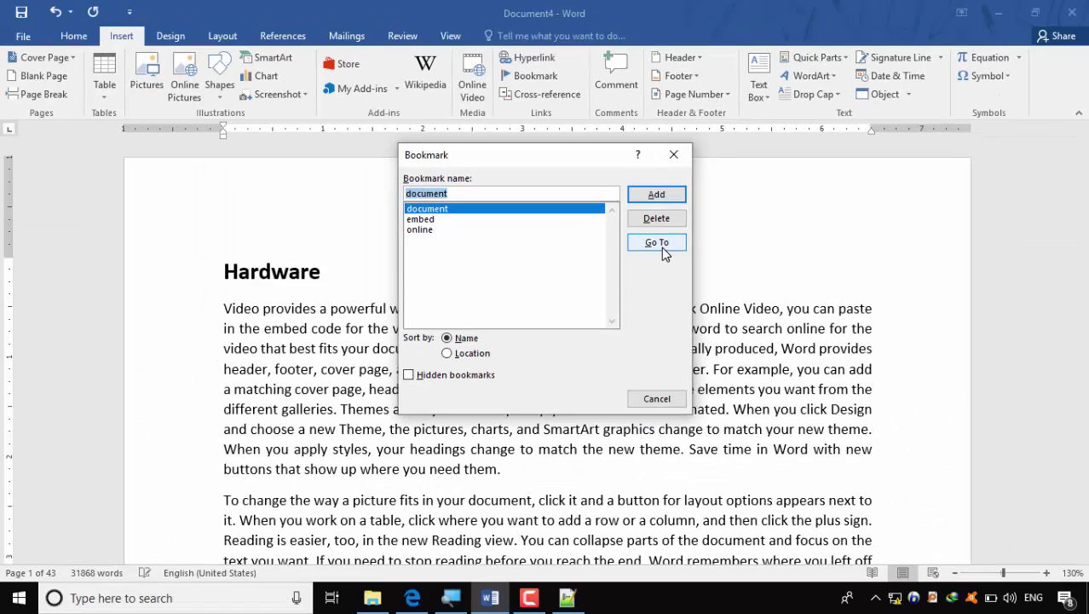
click(661, 246)
click(657, 399)
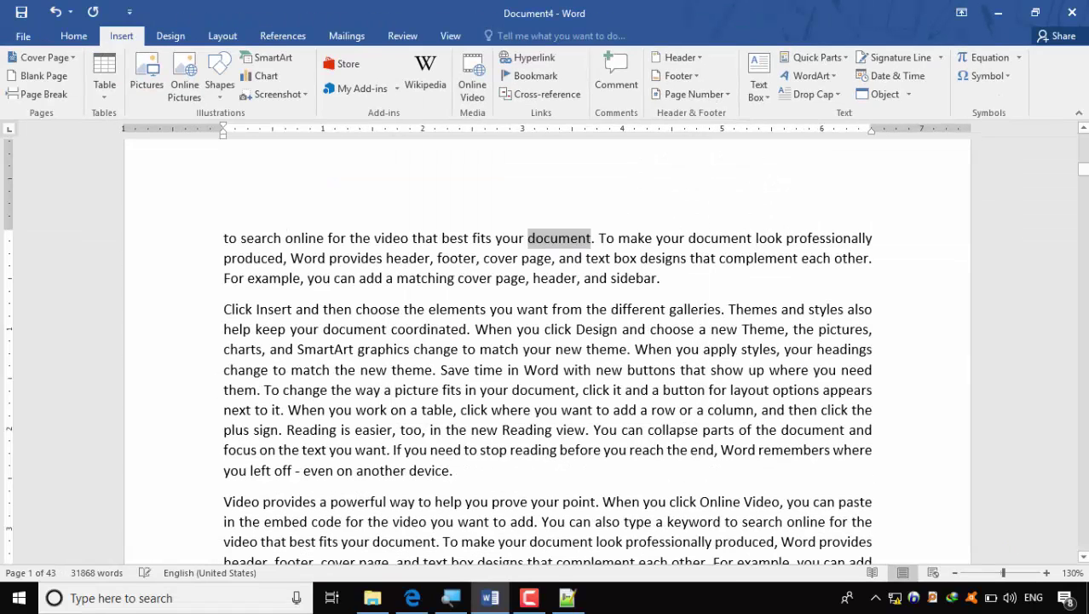
click(495, 238)
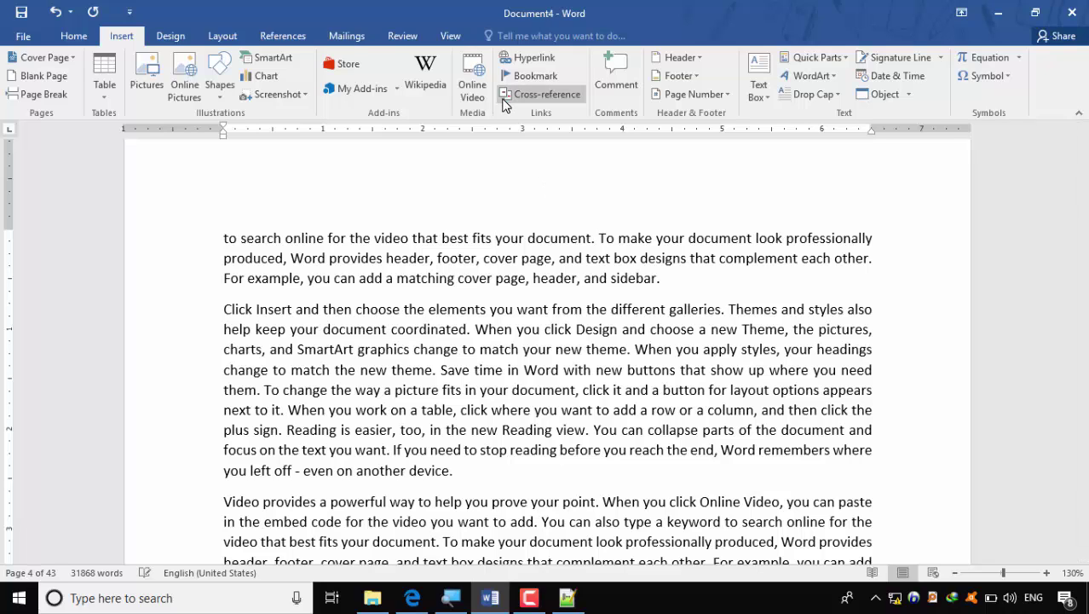
Delete the 'document' bookmark and jump to the 'embed' bookmark's location
click(529, 76)
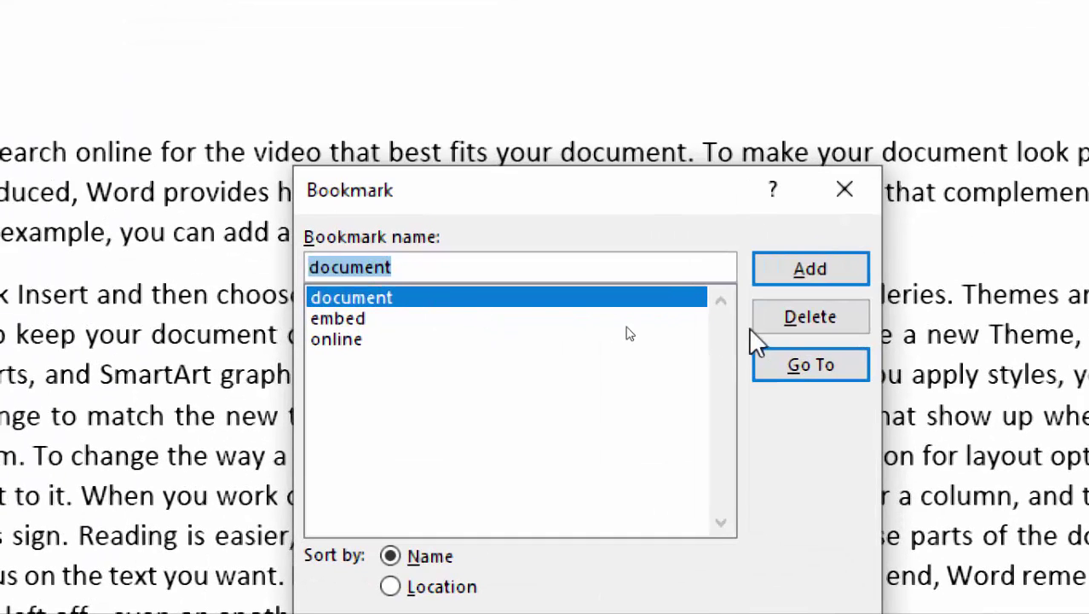
click(816, 328)
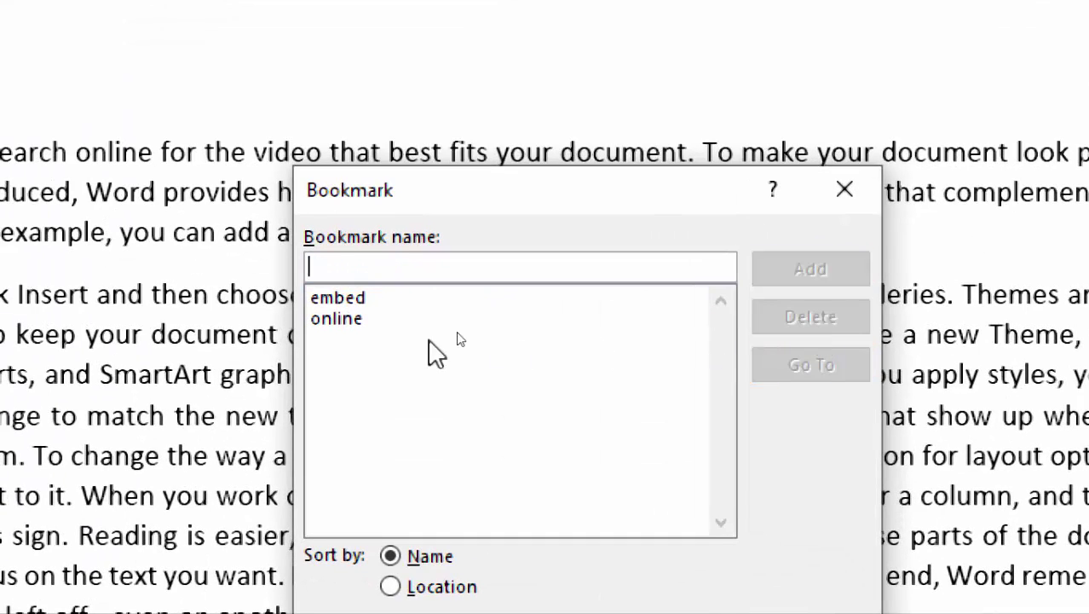
click(335, 300)
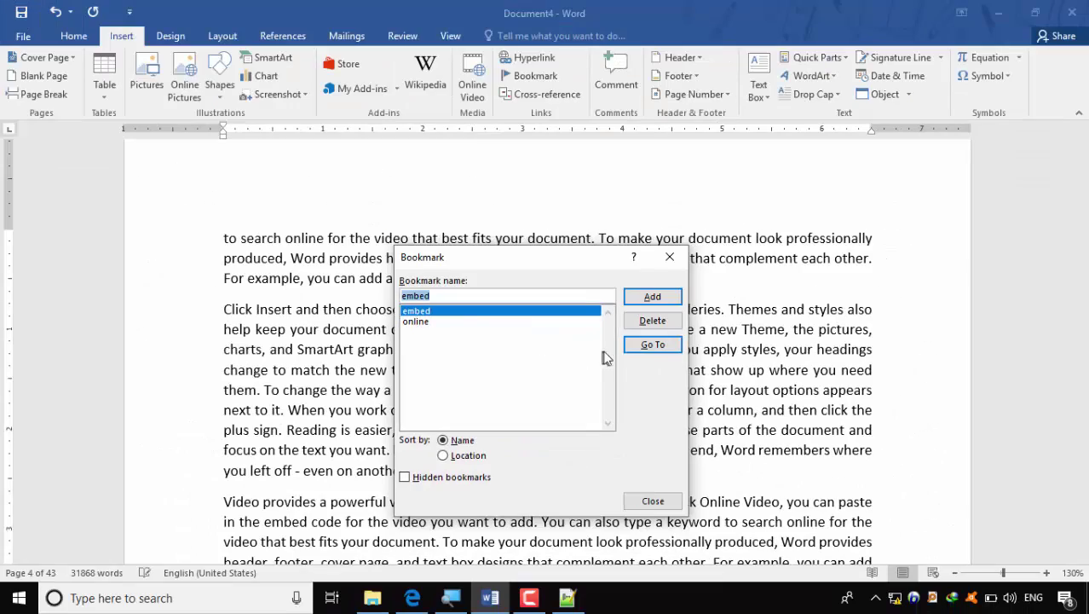
click(643, 352)
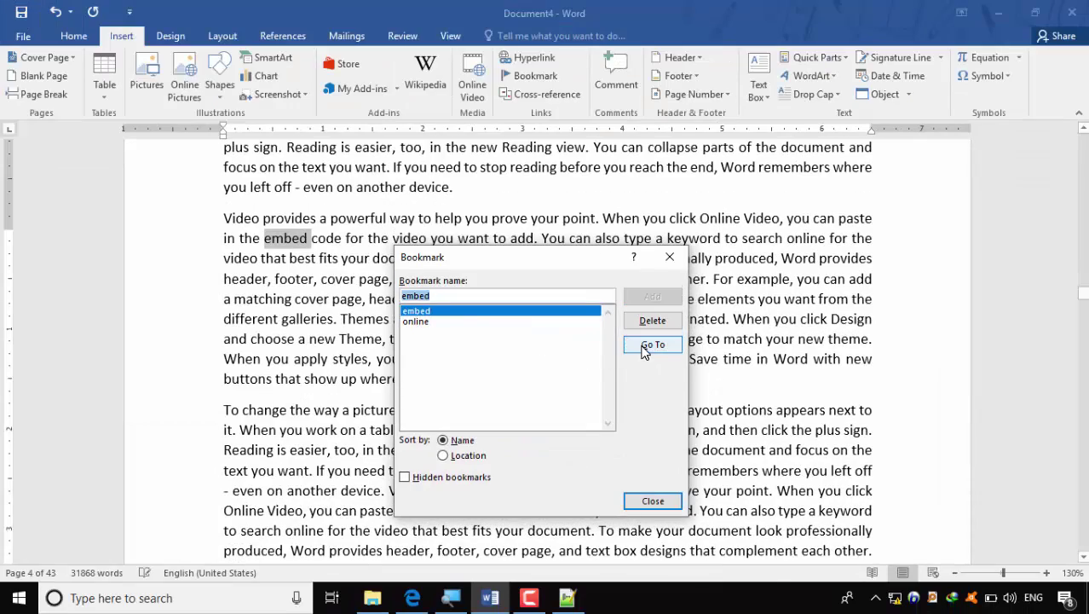
click(647, 503)
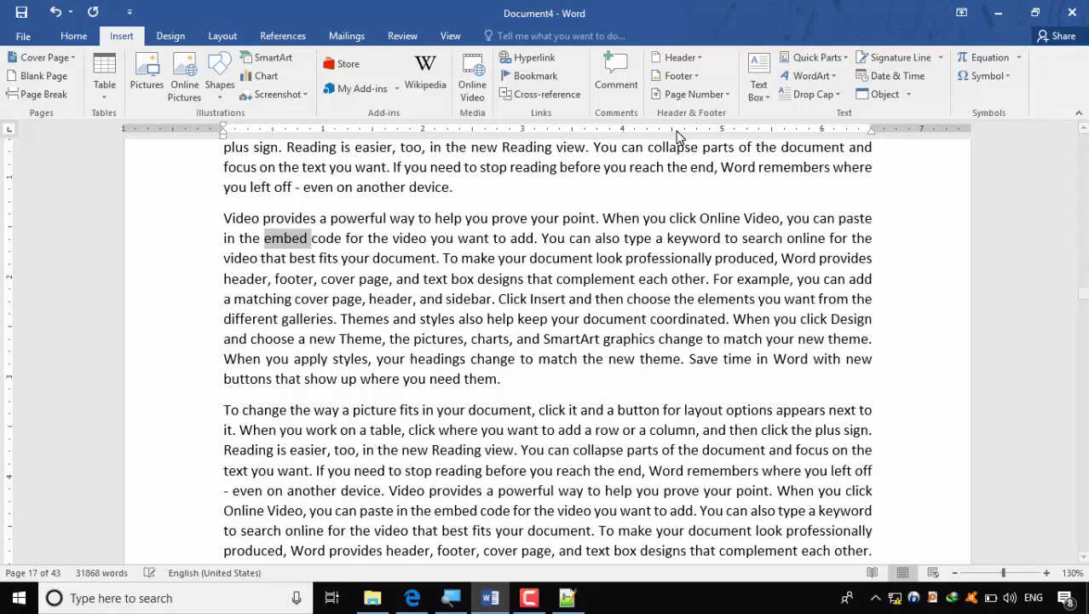
Delete 'embed', jump to 'online', then delete 'online' so no bookmarks remain
click(545, 77)
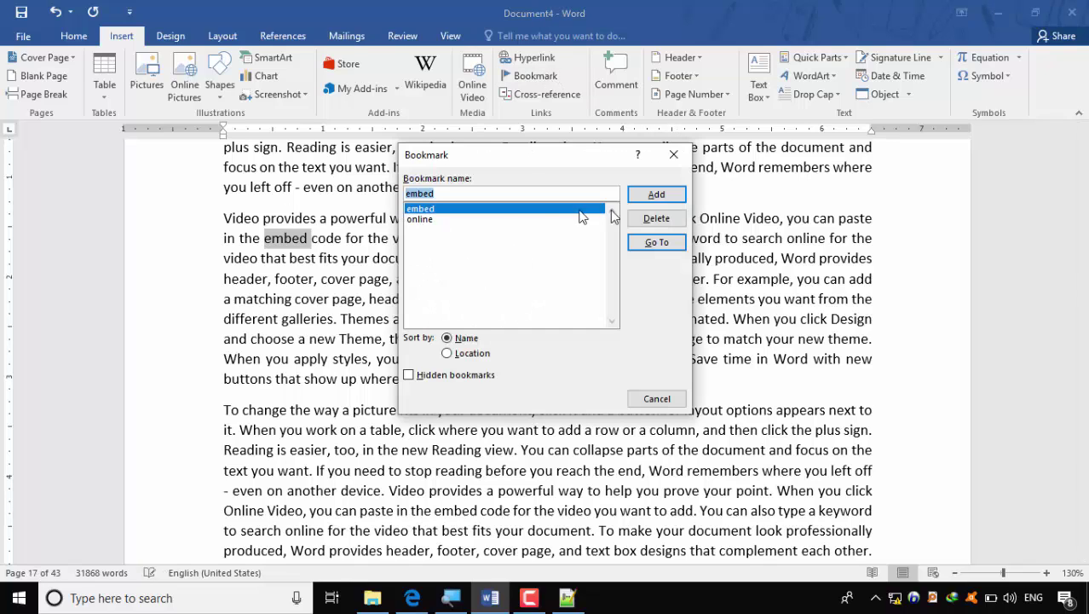
click(654, 219)
click(460, 210)
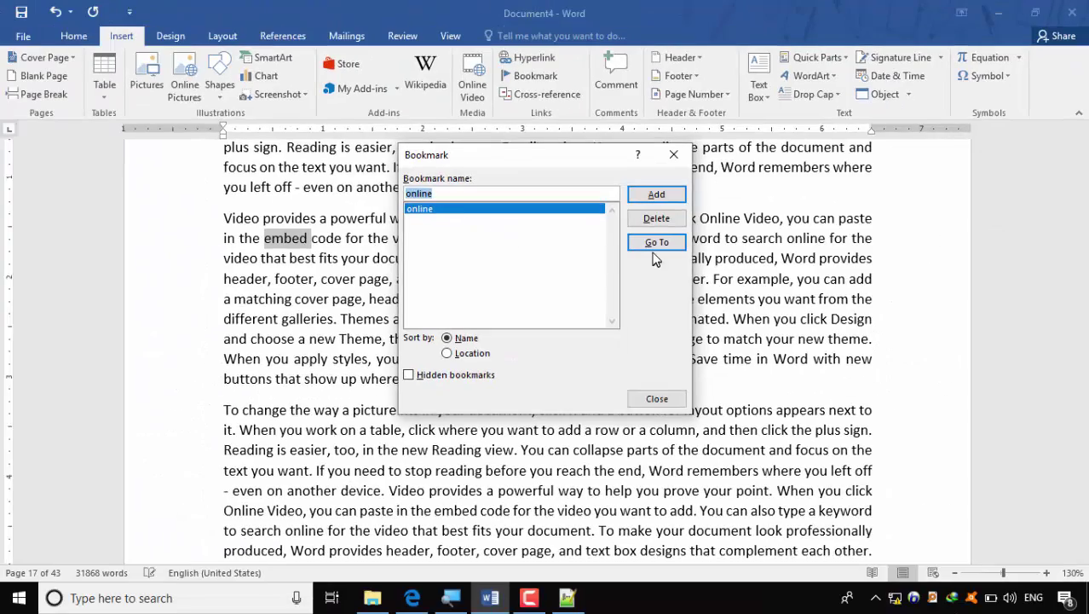
click(654, 245)
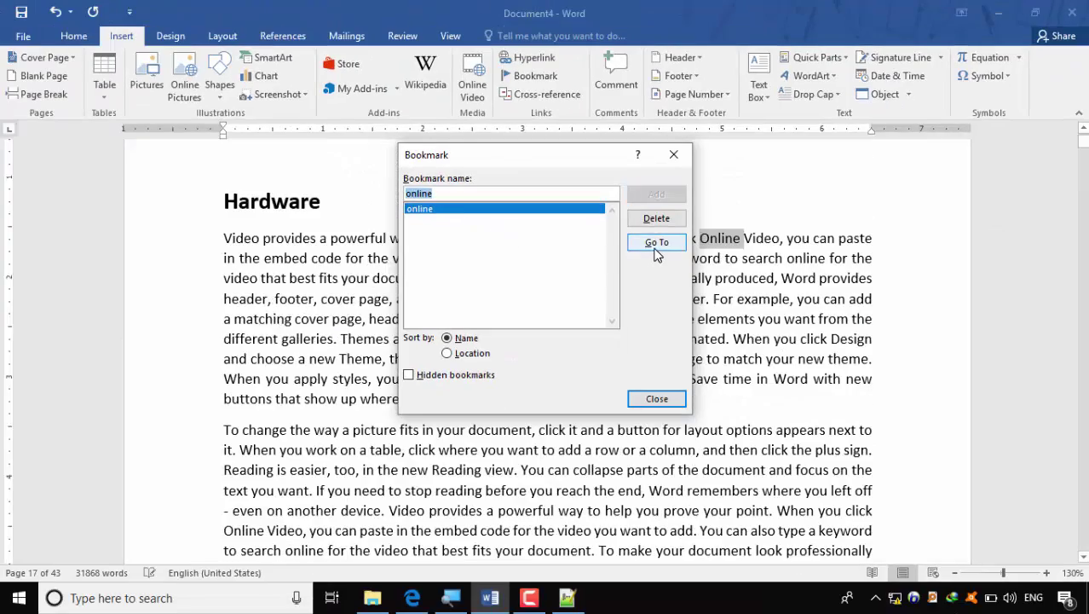
click(647, 399)
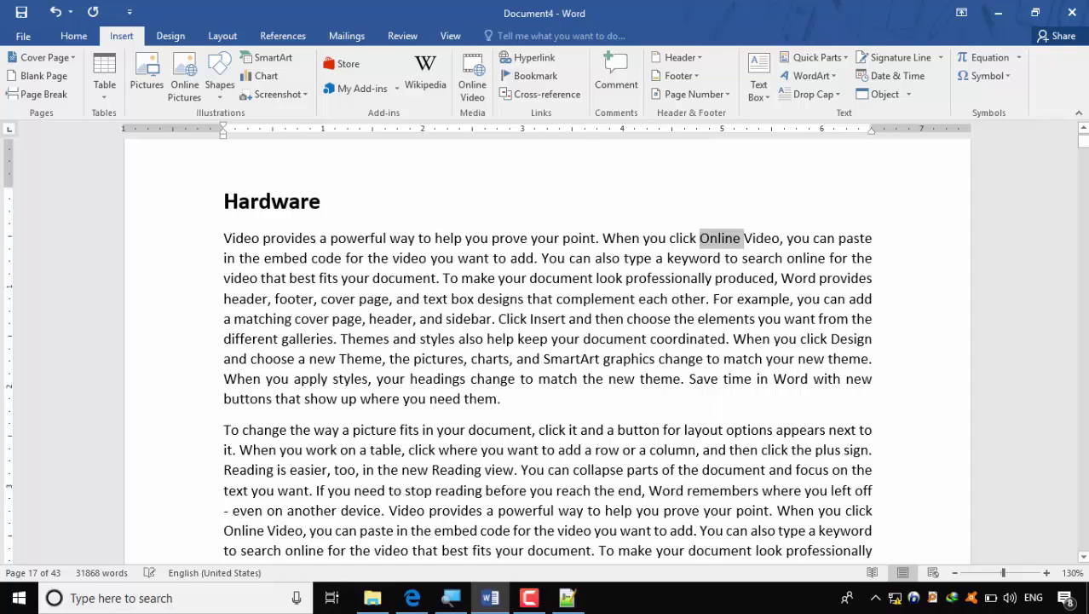
click(528, 75)
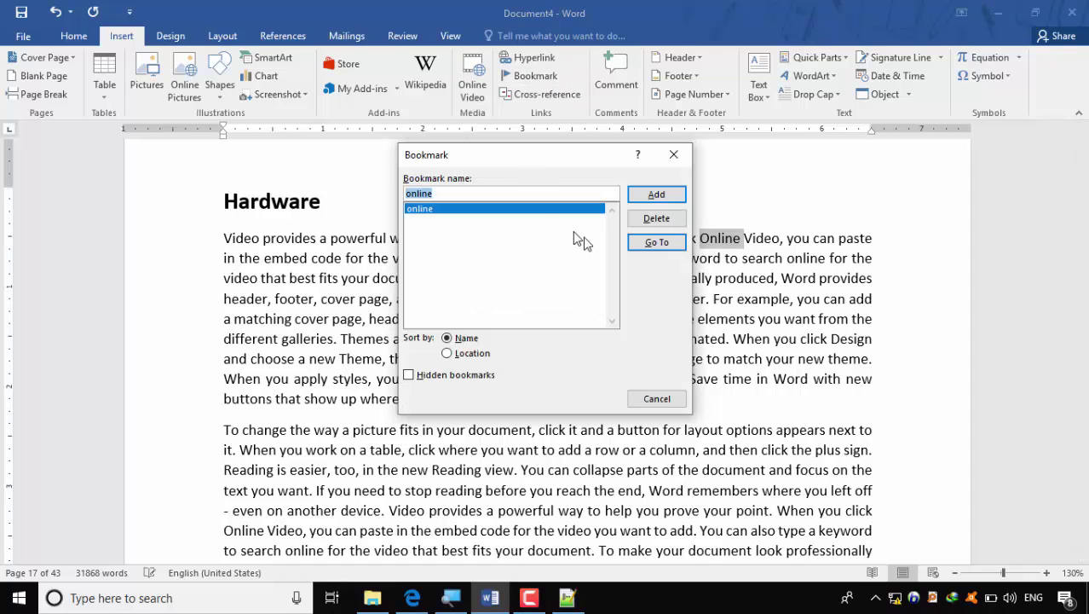
click(656, 220)
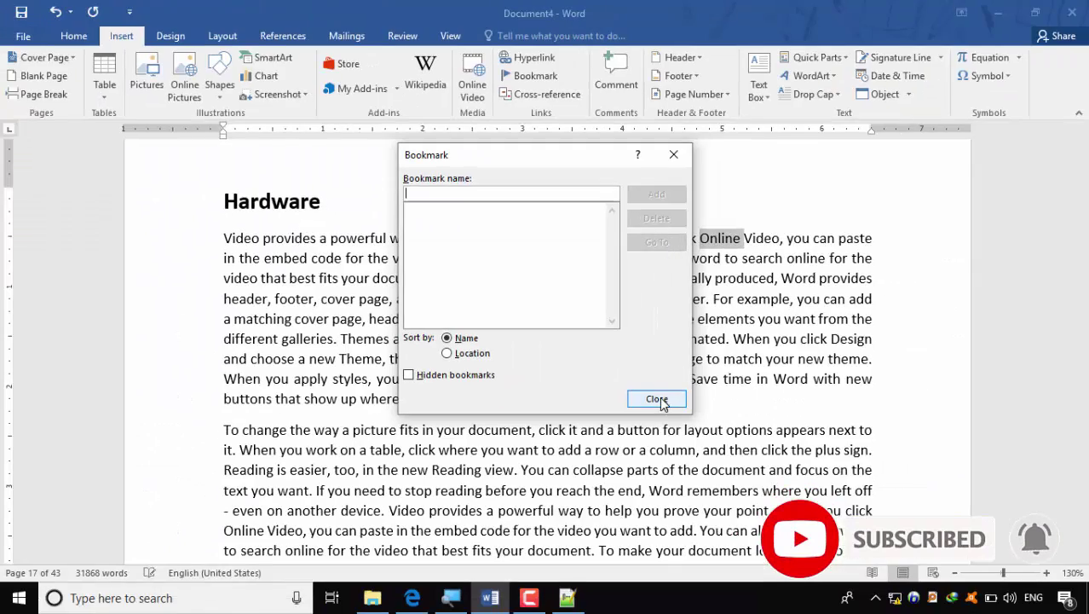
Close the empty Bookmark dialog and glance at the Review ribbon before returning to Insert
click(656, 398)
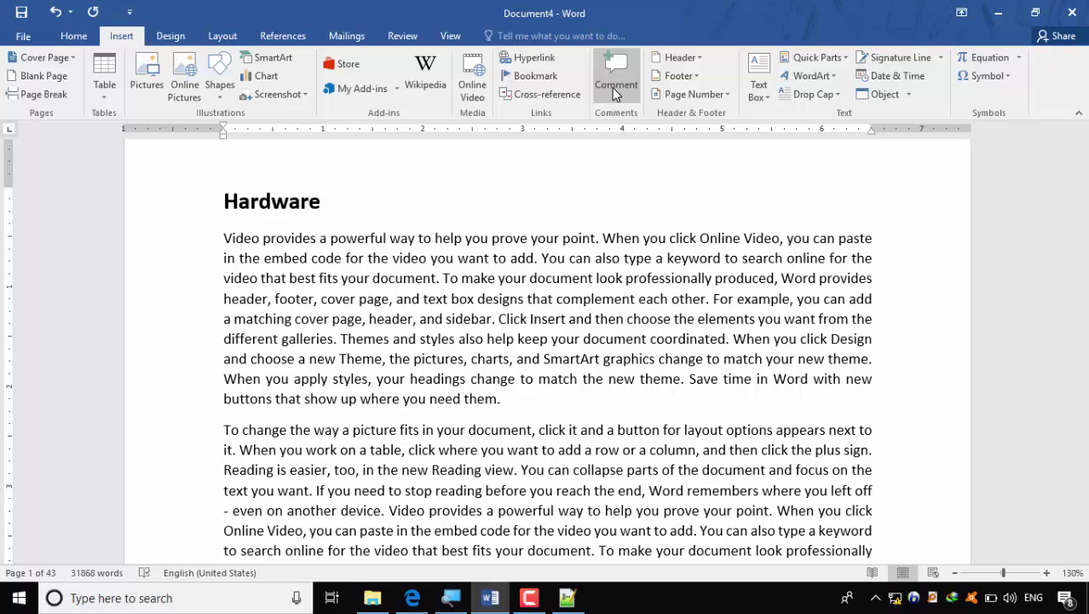
click(400, 36)
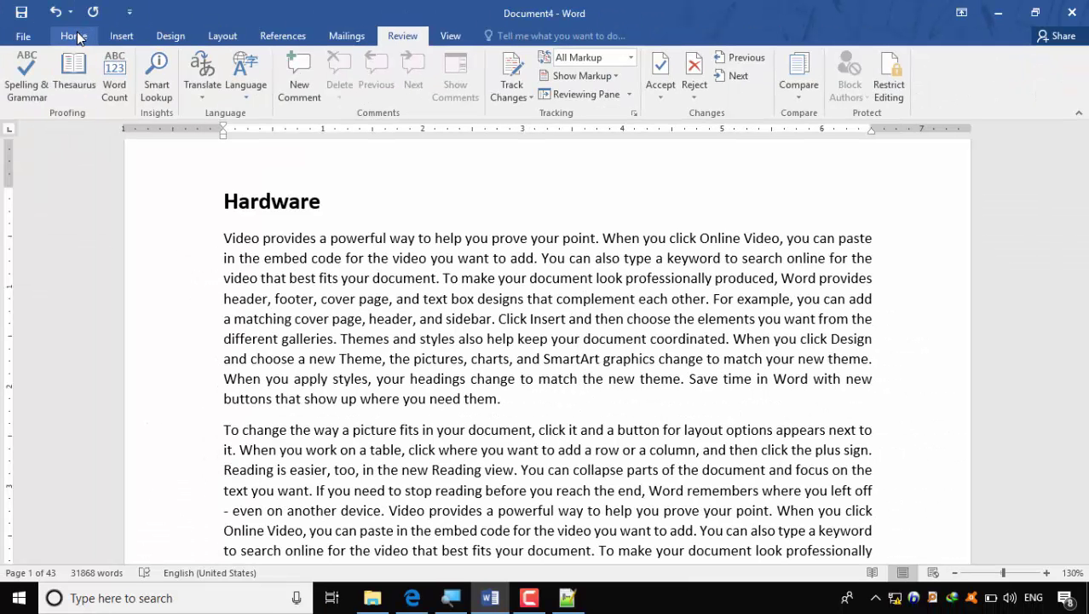
click(121, 36)
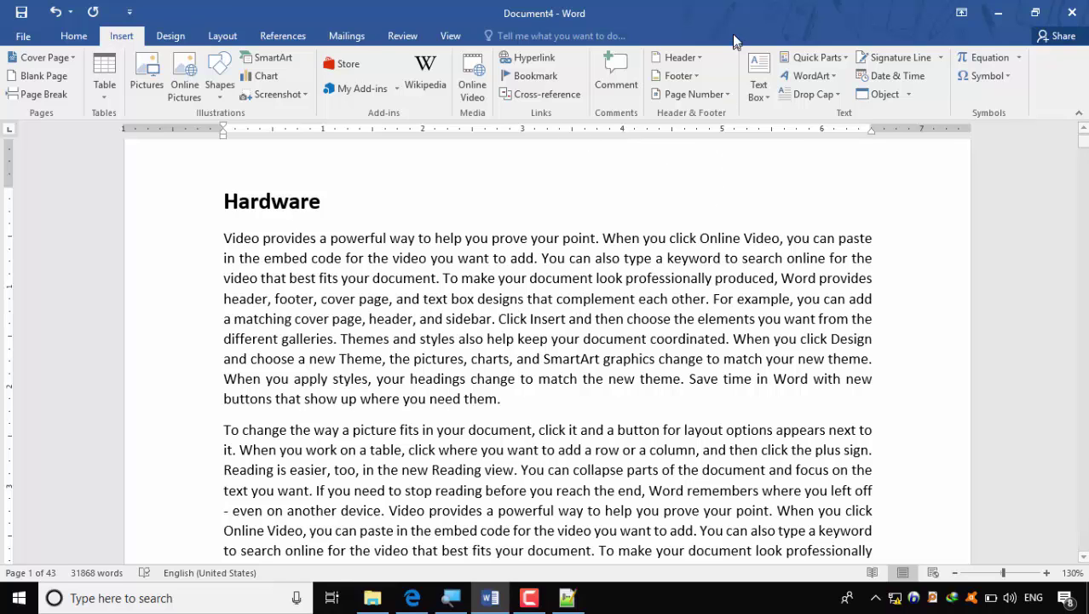